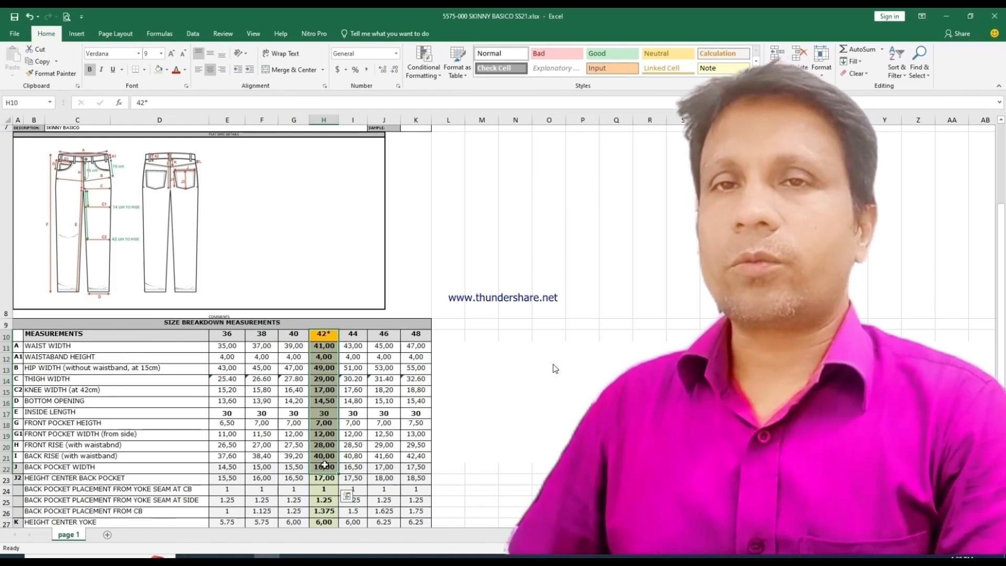
Step: Switch to Modaris and bring up the back leg's base pattern as the current sheet
left_click(344, 556)
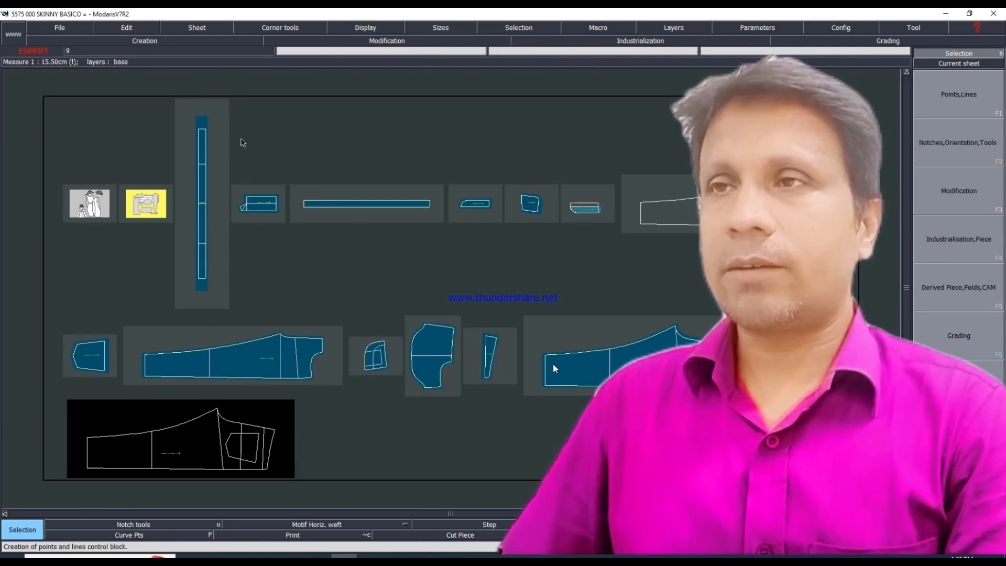
left_click(955, 63)
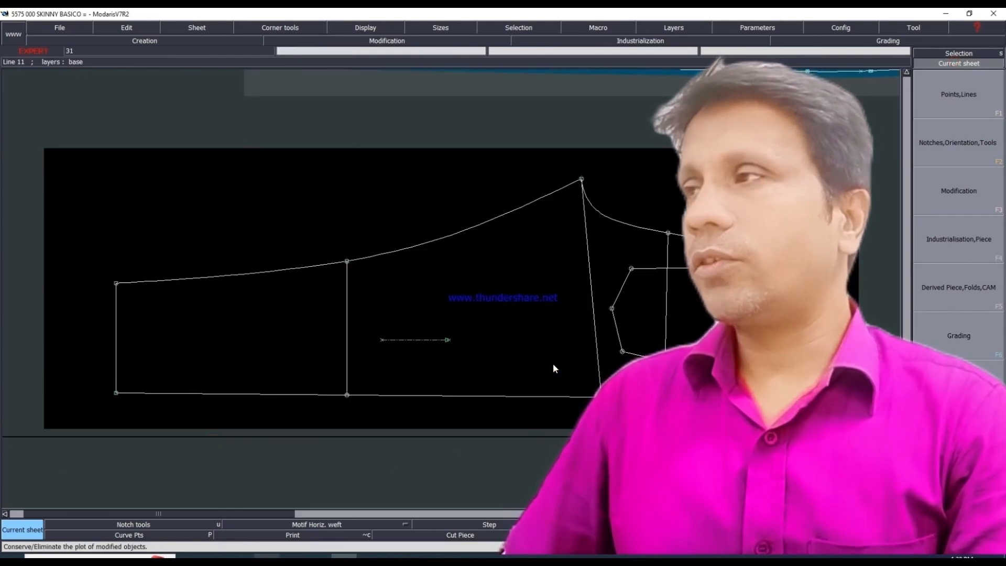
Step: Switch to the Excel size chart and examine the waist width for each size from 36 to 48
left_click(269, 555)
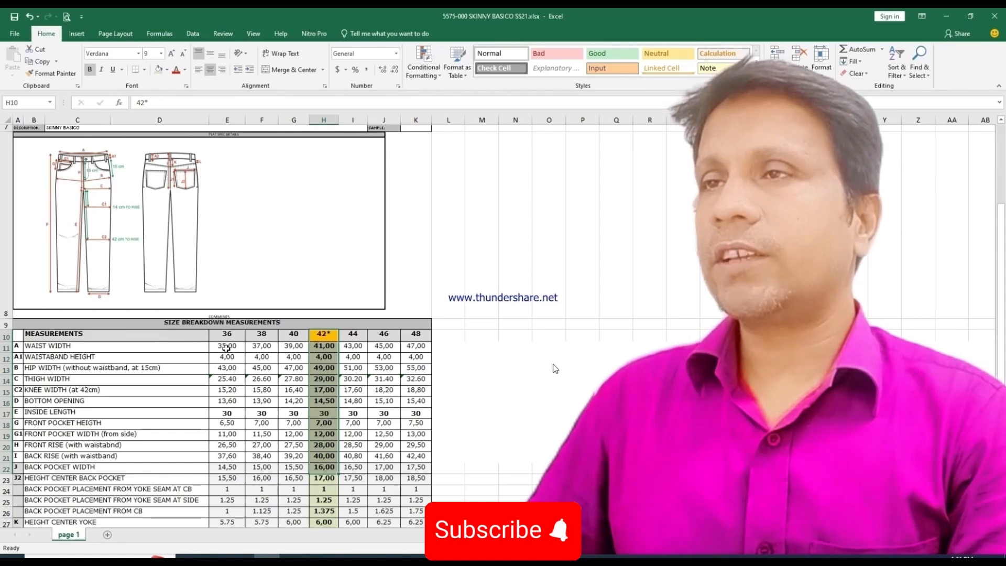
left_click(226, 348)
left_click(262, 349)
left_click(294, 349)
left_click(325, 346)
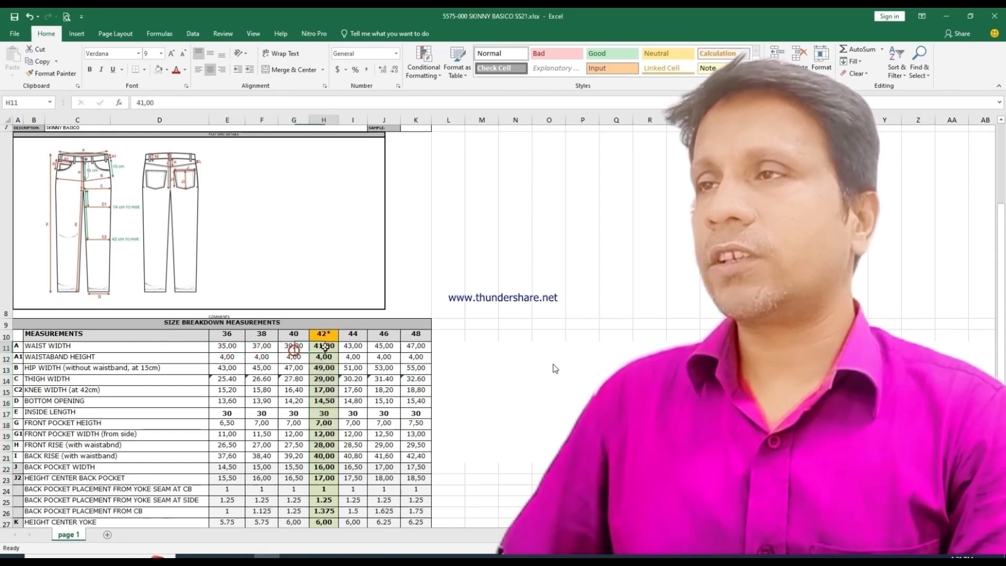
left_click(352, 348)
left_click(384, 348)
left_click(419, 348)
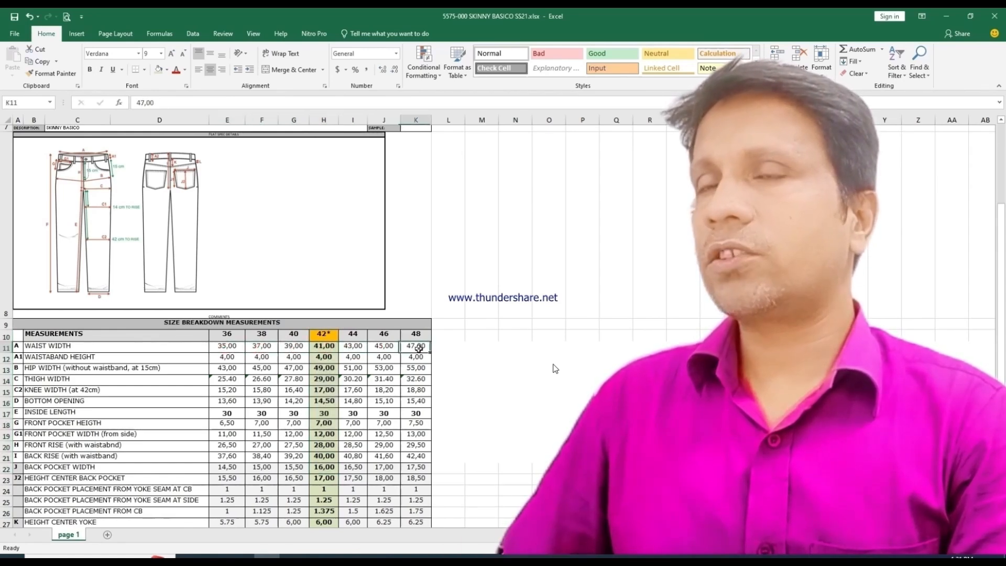
left_click(4, 347)
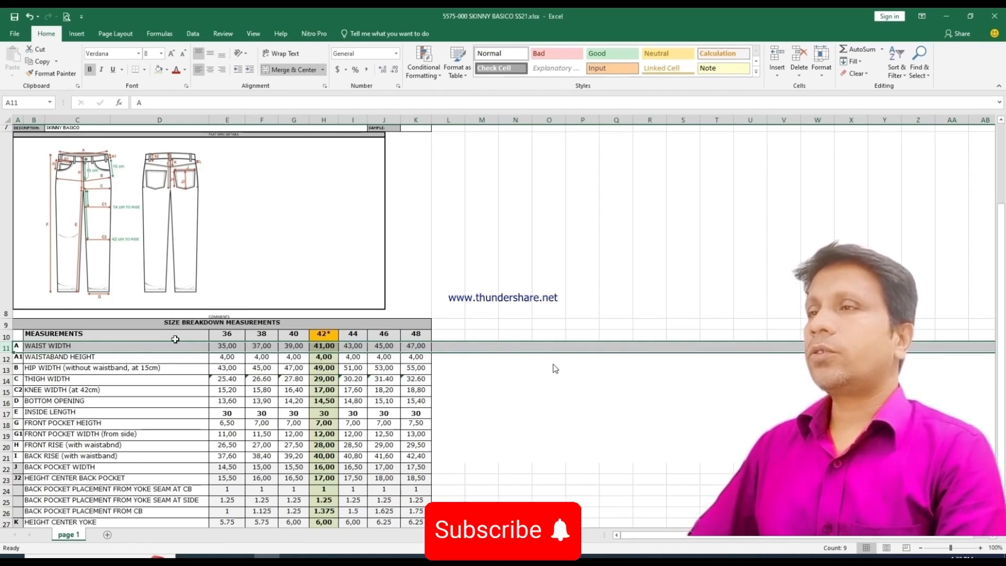
Step: Switch to Modaris and grade the back leg's side-seam waist corner with a ddy of -0.50 between all sizes
mouse_move(344, 557)
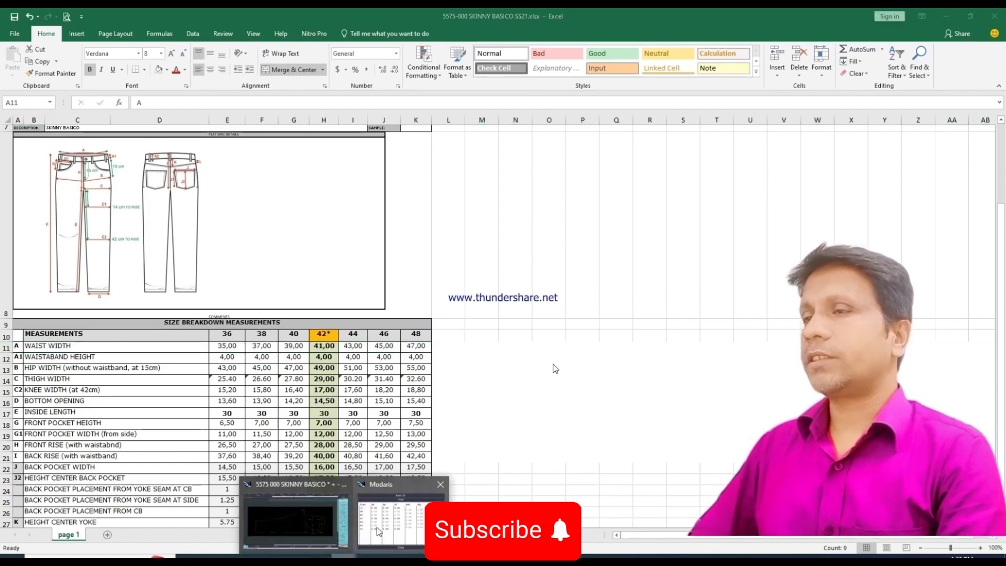
mouse_move(311, 519)
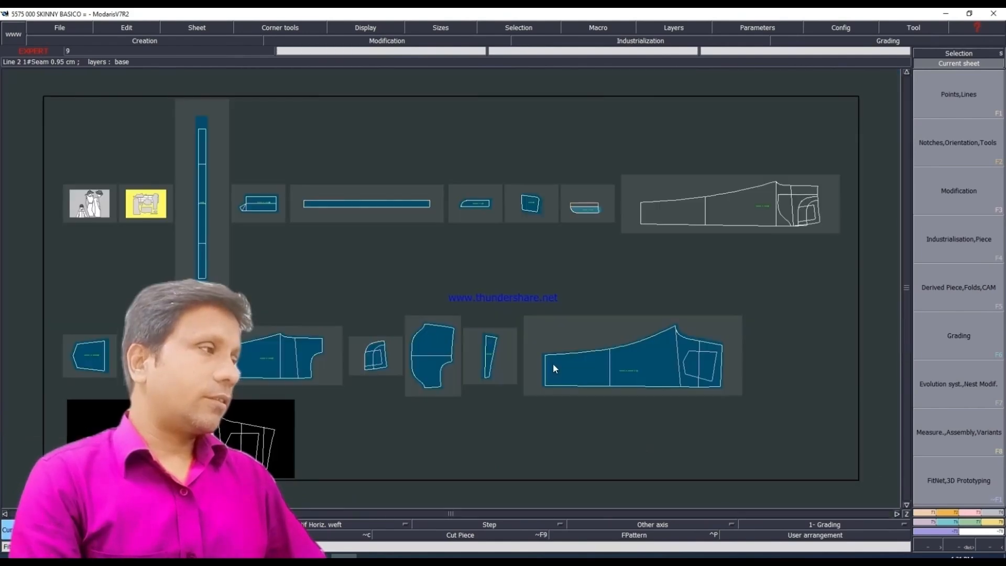
key("F6")
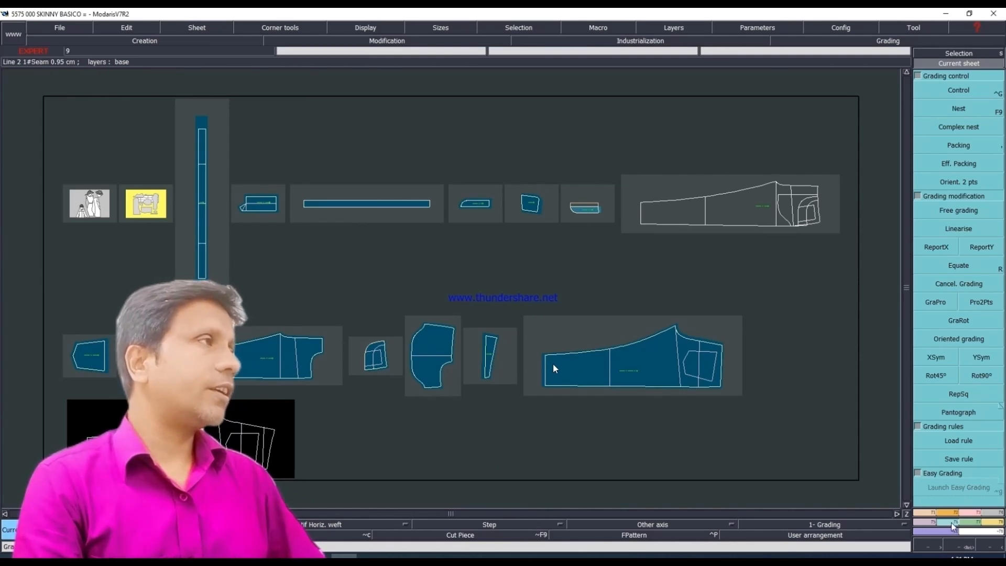
left_click(971, 92)
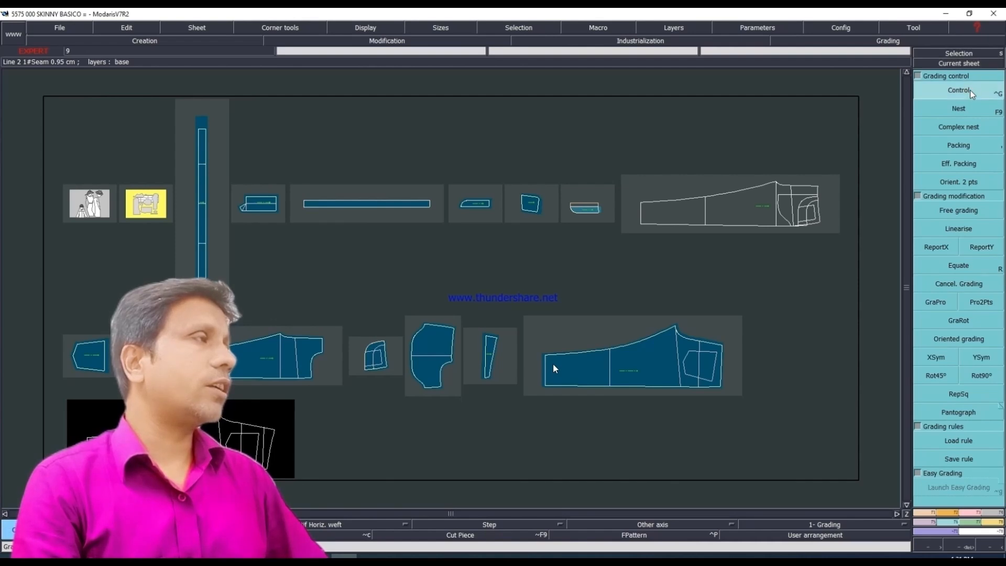
left_click(554, 369)
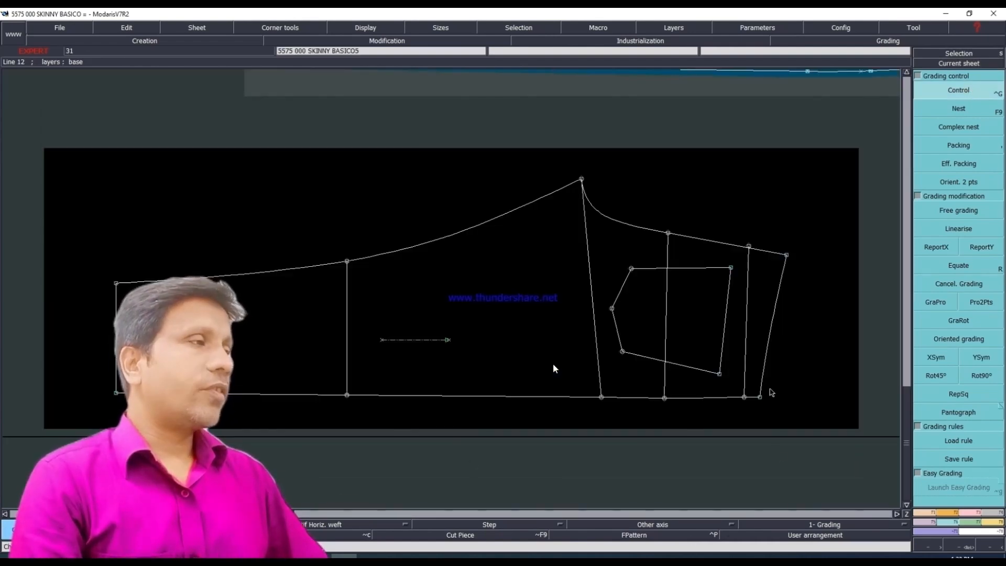
left_click(760, 398)
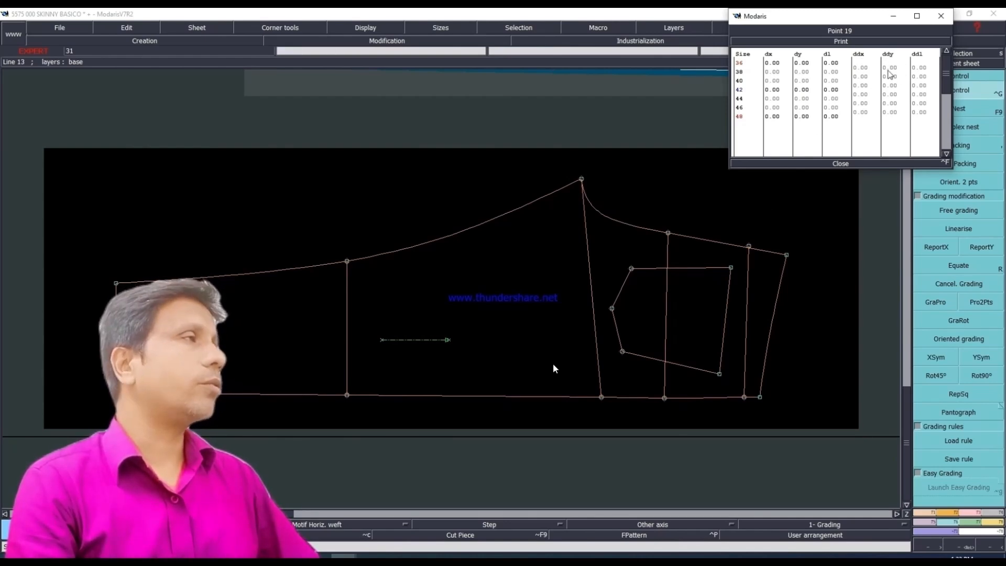
left_click_drag(893, 68, 891, 116)
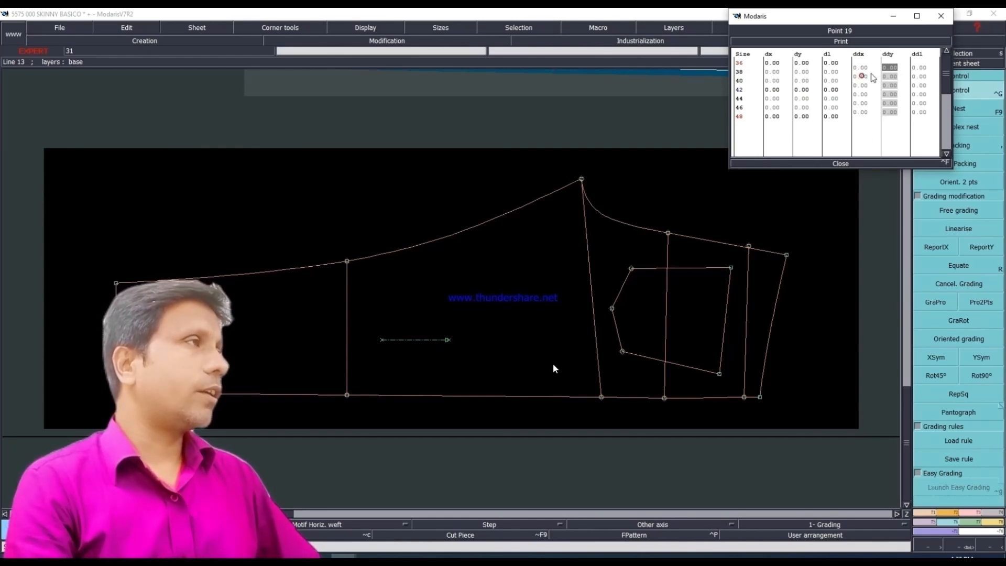
left_click_drag(886, 68, 892, 100)
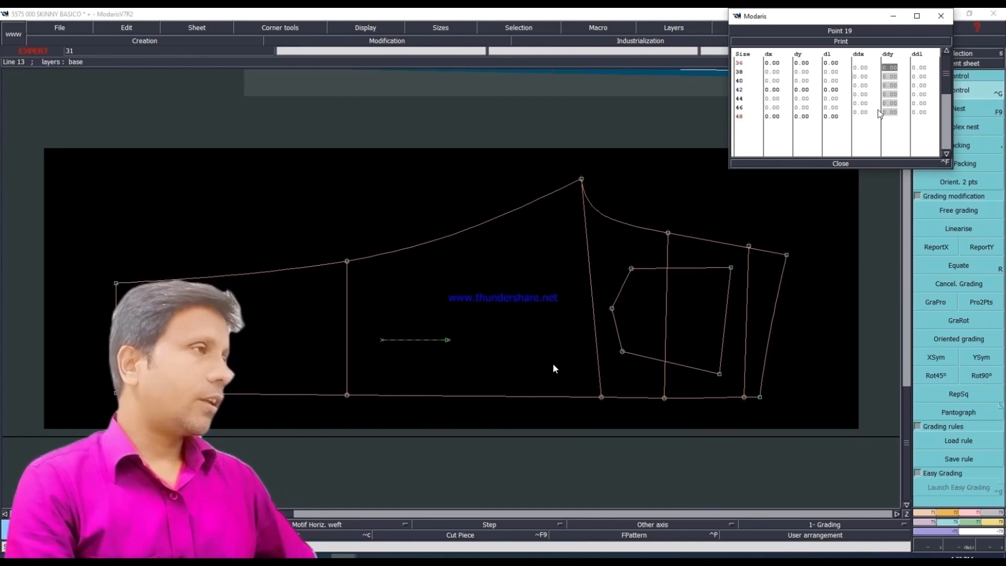
type("-.50")
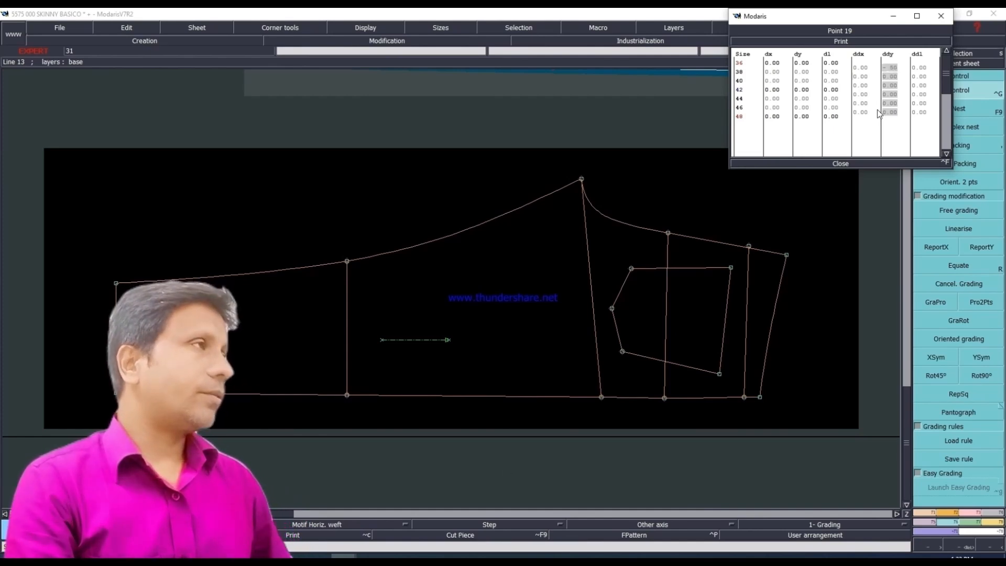
key("Return")
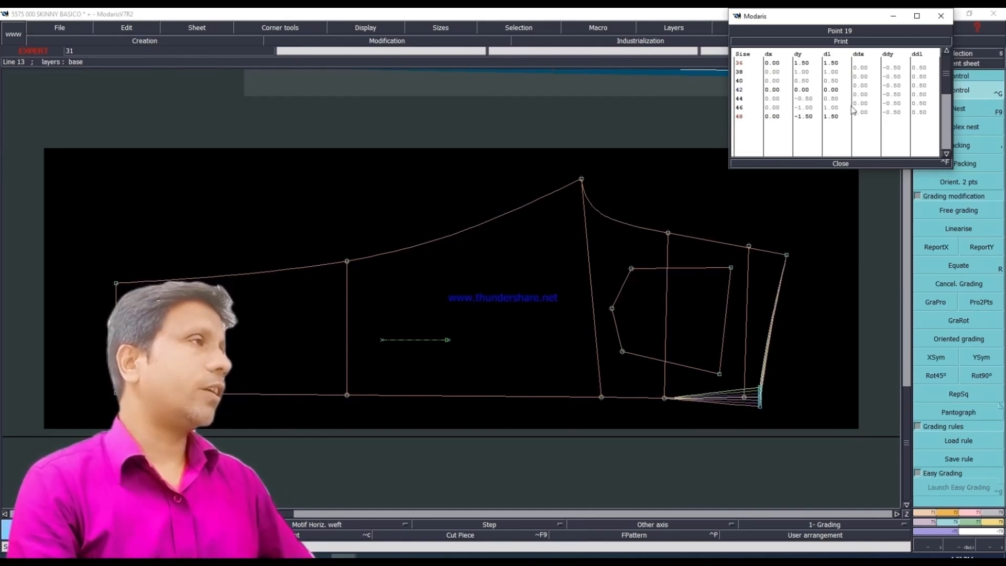
left_click(842, 164)
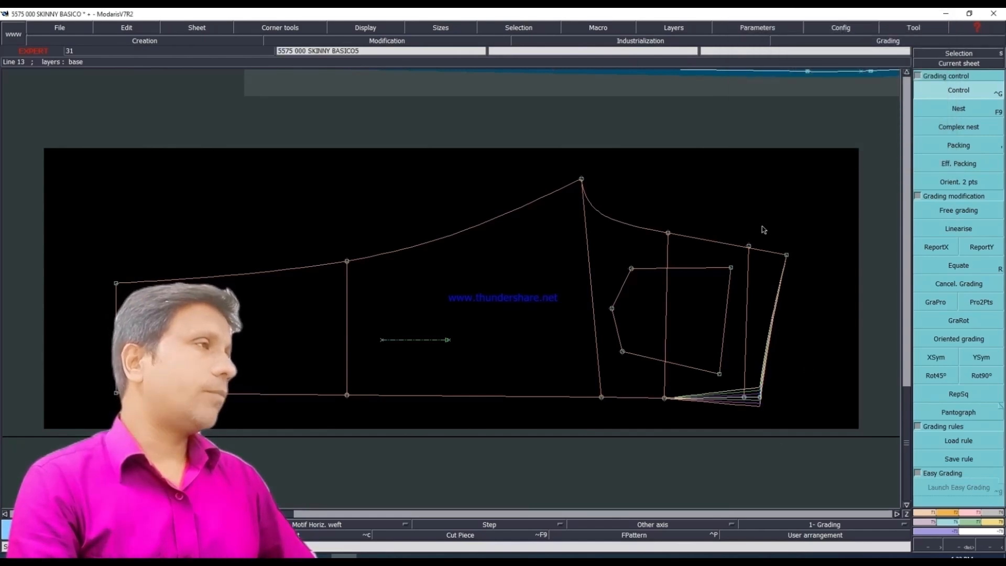
Step: Copy the Y grading from the side-seam waist corner to the centre-back waist corner with ReportY
left_click_drag(762, 229, 813, 293)
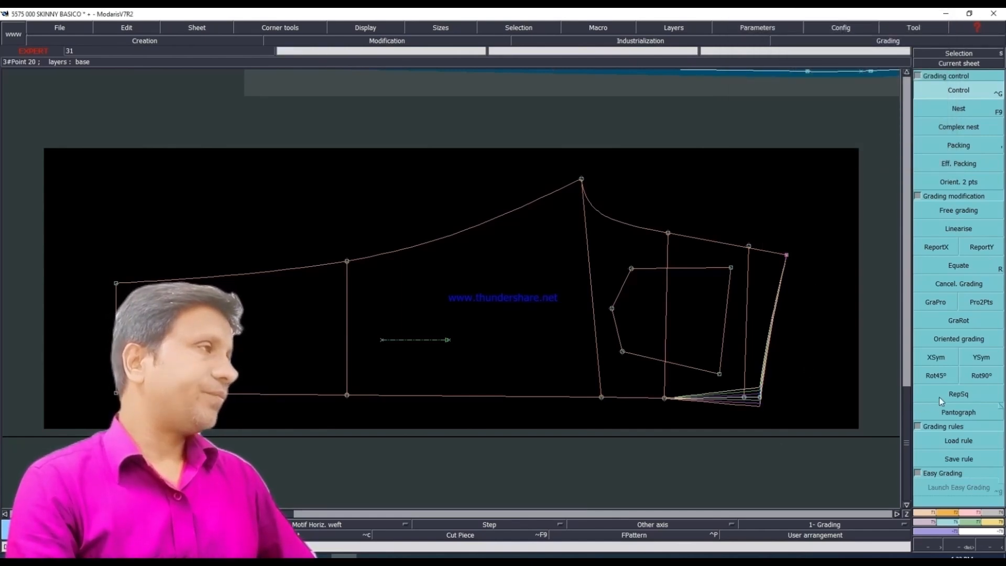
left_click(982, 251)
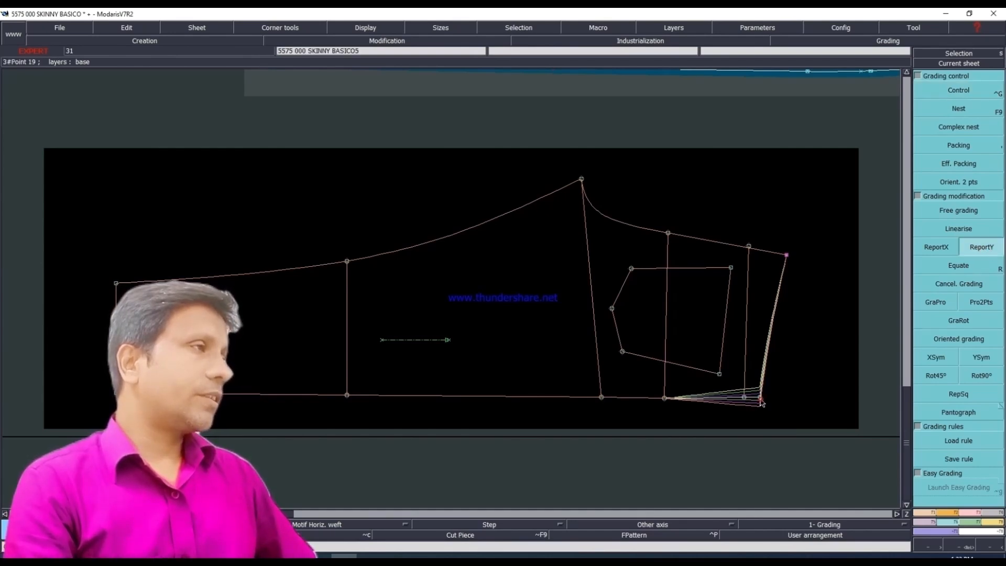
left_click(787, 256)
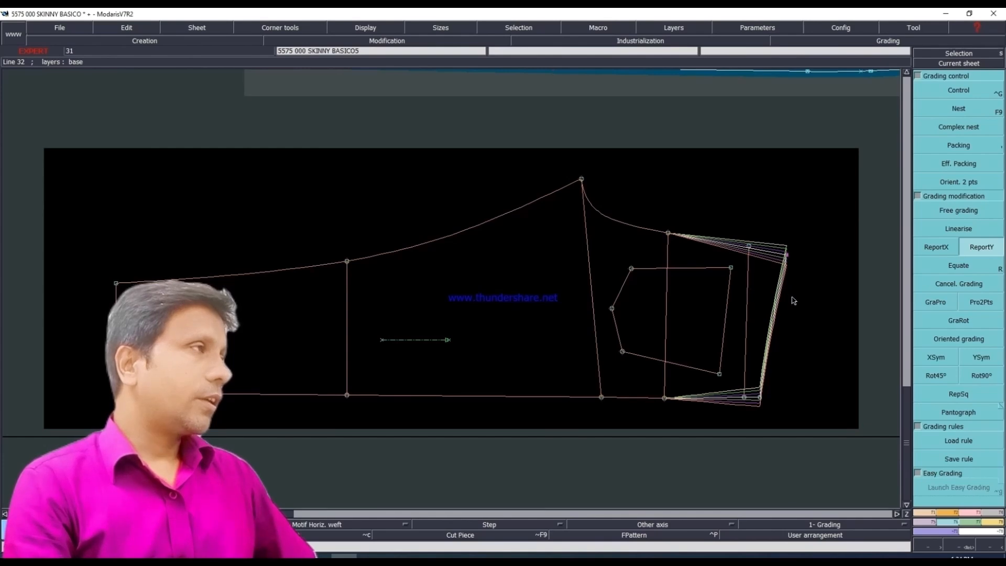
Step: Check the graded sizes by packing the nest on the centre-back waist corner, and restore the unpacked display
left_click(959, 145)
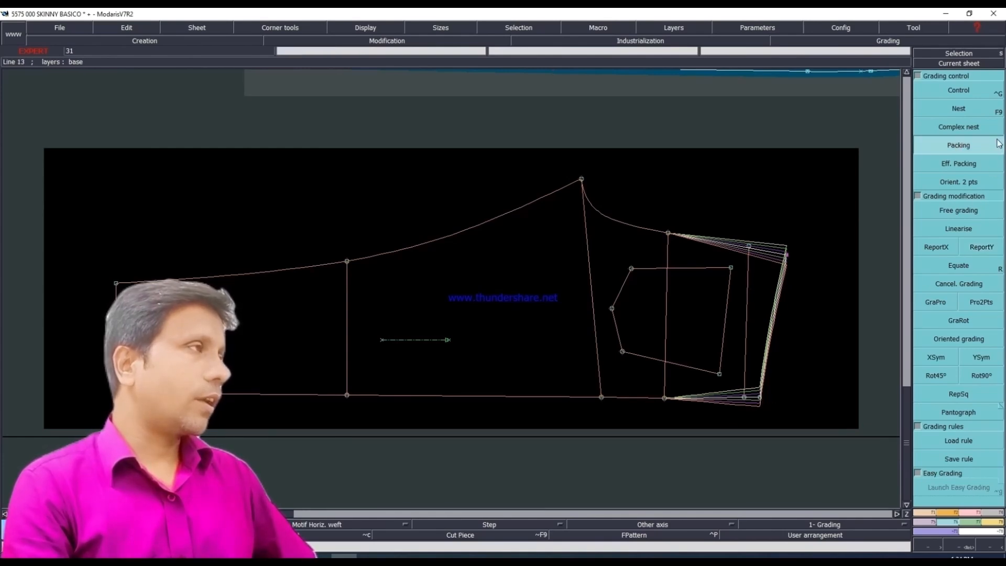
left_click(784, 273)
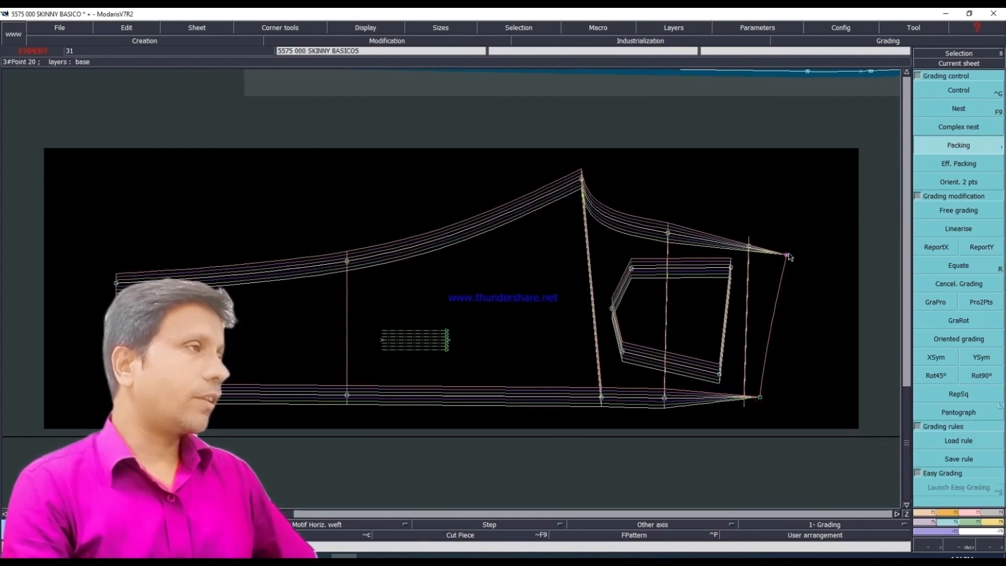
left_click(953, 150)
left_click(521, 332)
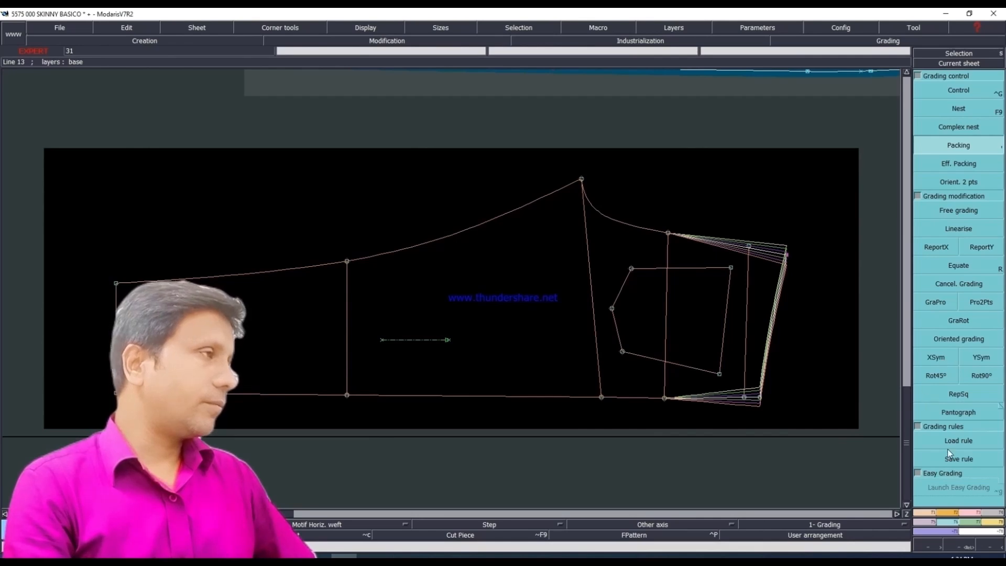
Step: Mirror the grading of the centre-back waist corner with XSym
left_click(942, 361)
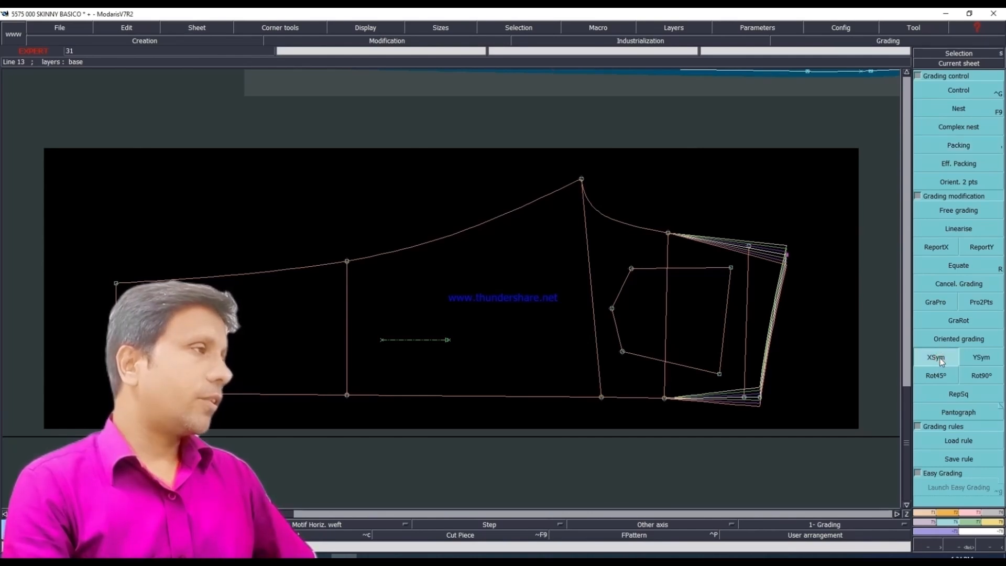
left_click(786, 255)
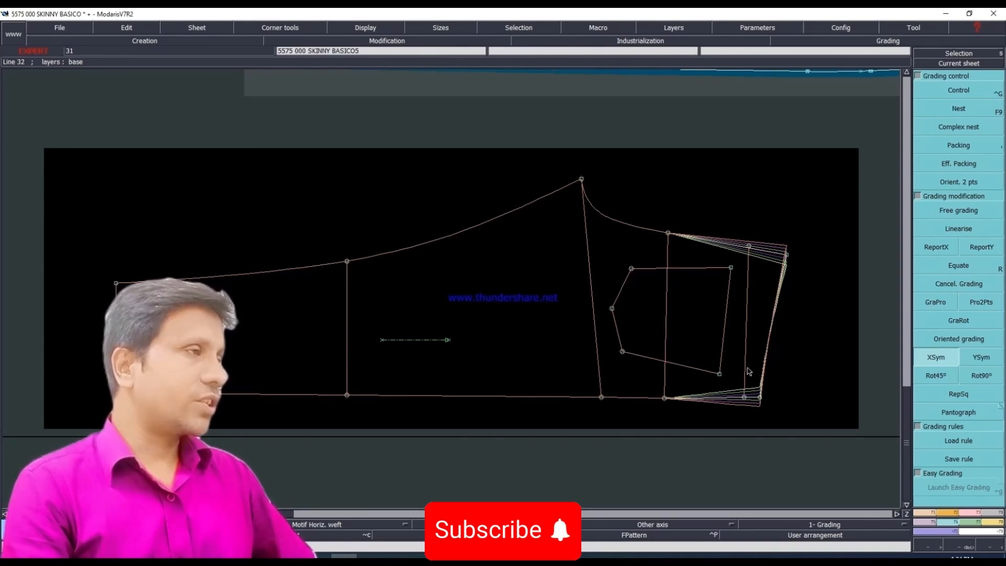
Step: Switch to the Excel size chart and fill the waist width row, from its label through size 48, with yellow
left_click(267, 556)
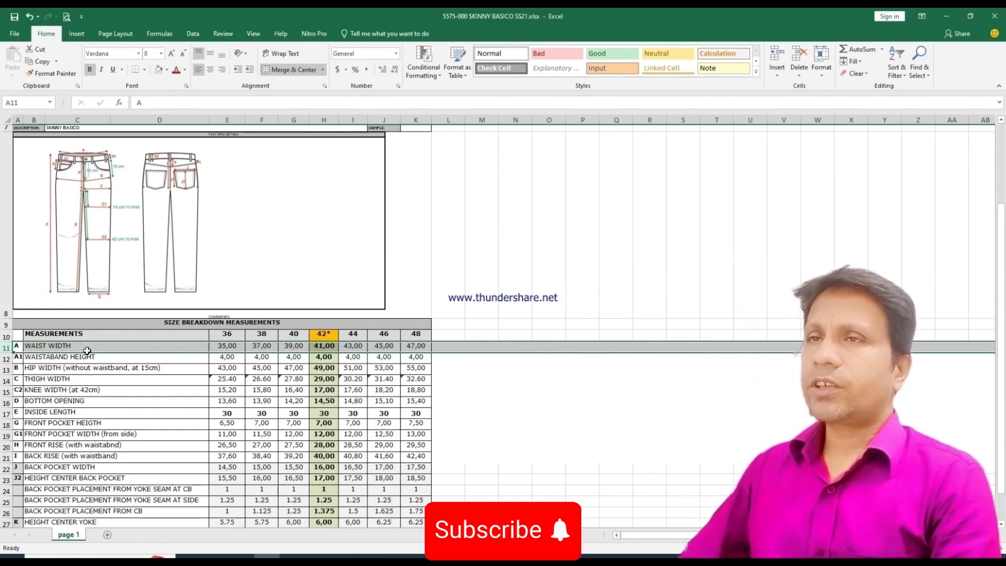
left_click_drag(26, 347, 416, 347)
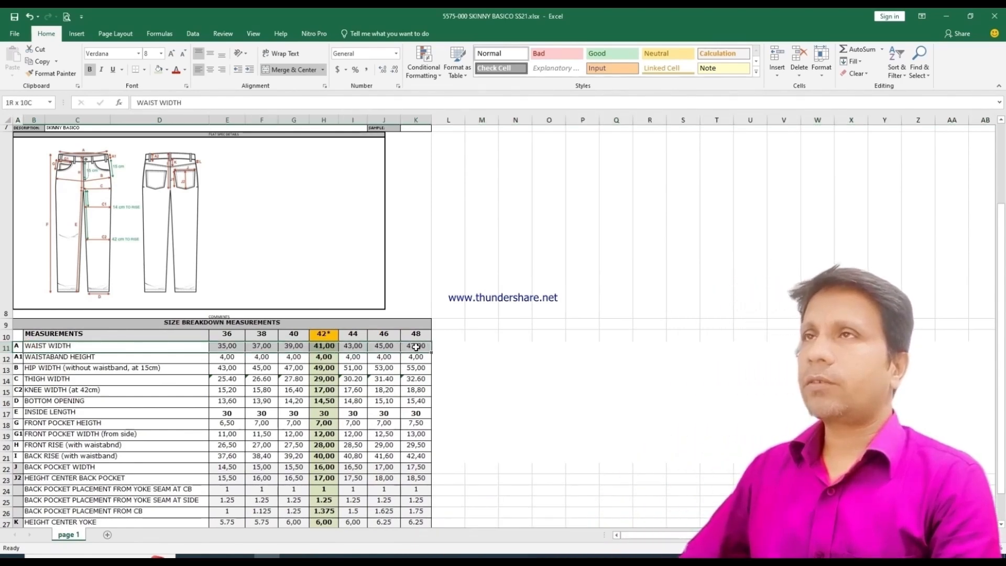
left_click(167, 70)
left_click(184, 152)
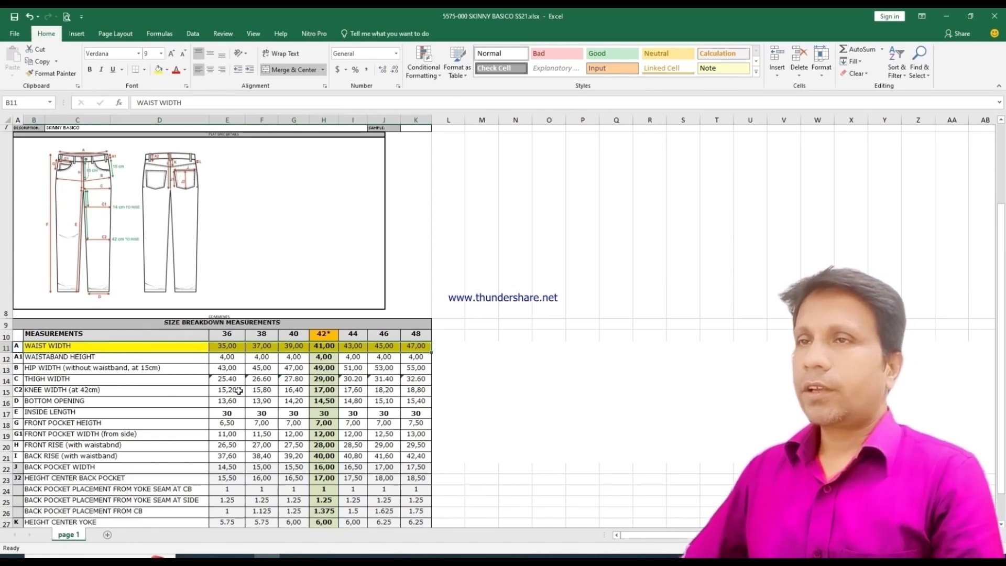
Step: Fill the hip width row, from its label through size 48, with yellow
scroll(238, 391, "up", 1, "ctrl")
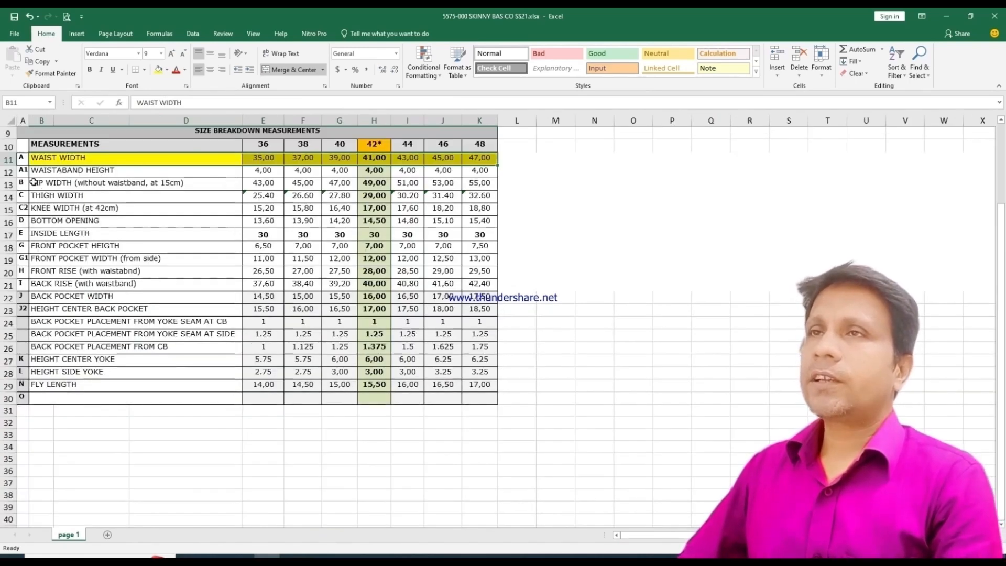
left_click_drag(58, 184, 474, 184)
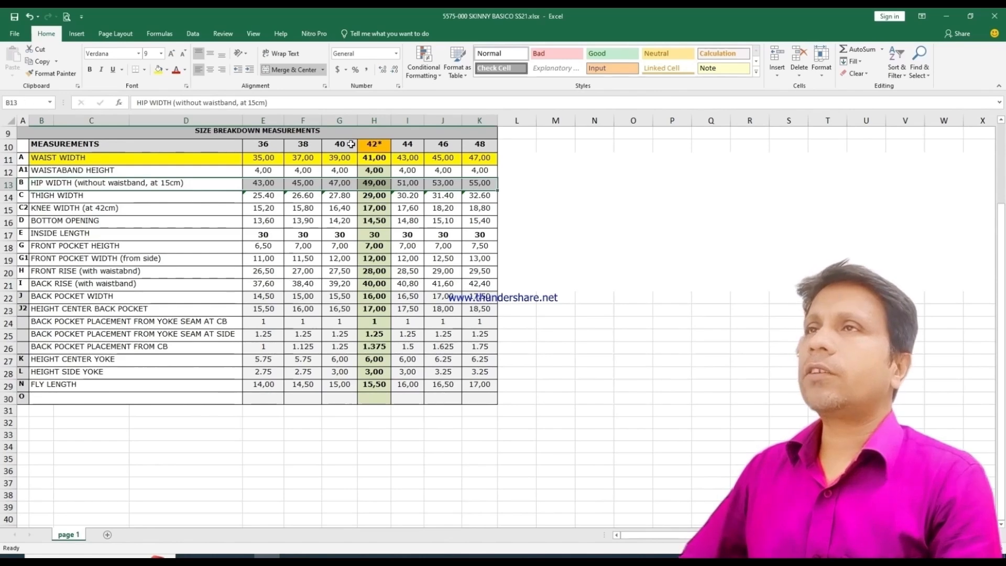
left_click(158, 69)
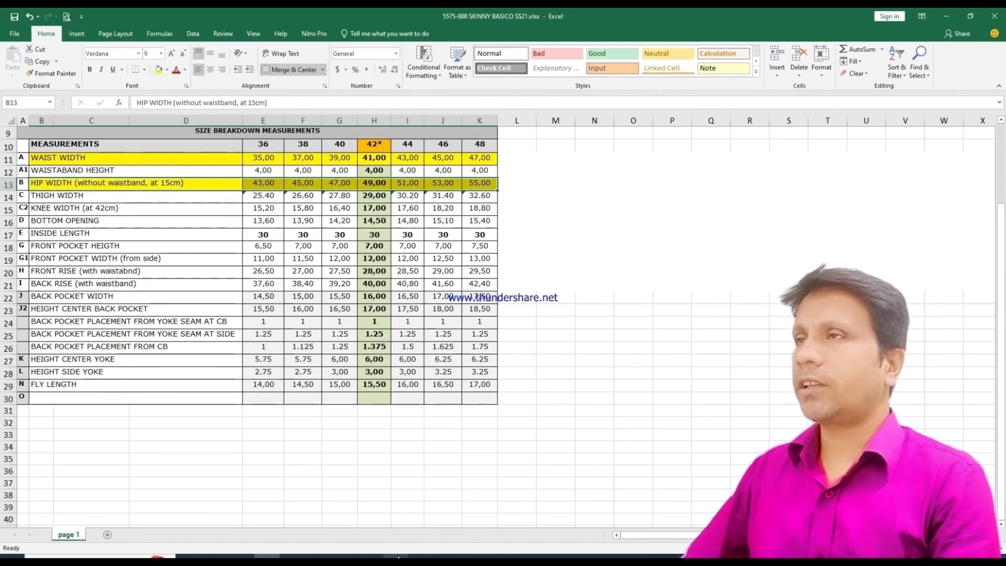
Step: Switch to Modaris and grade the side-seam end of the hip line with a ddy of -0.5 for every size interval from 36 to 48
left_click(335, 557)
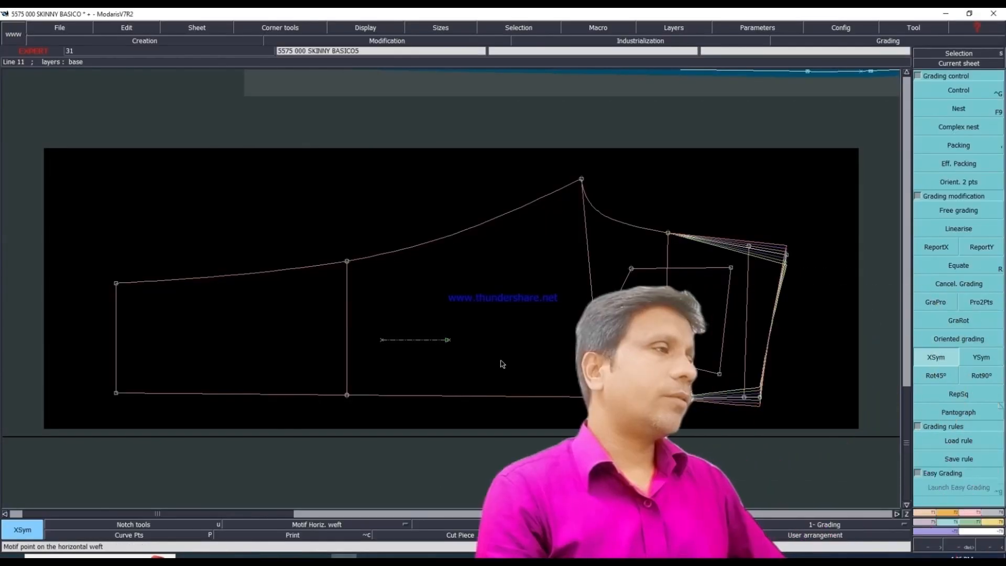
left_click(964, 95)
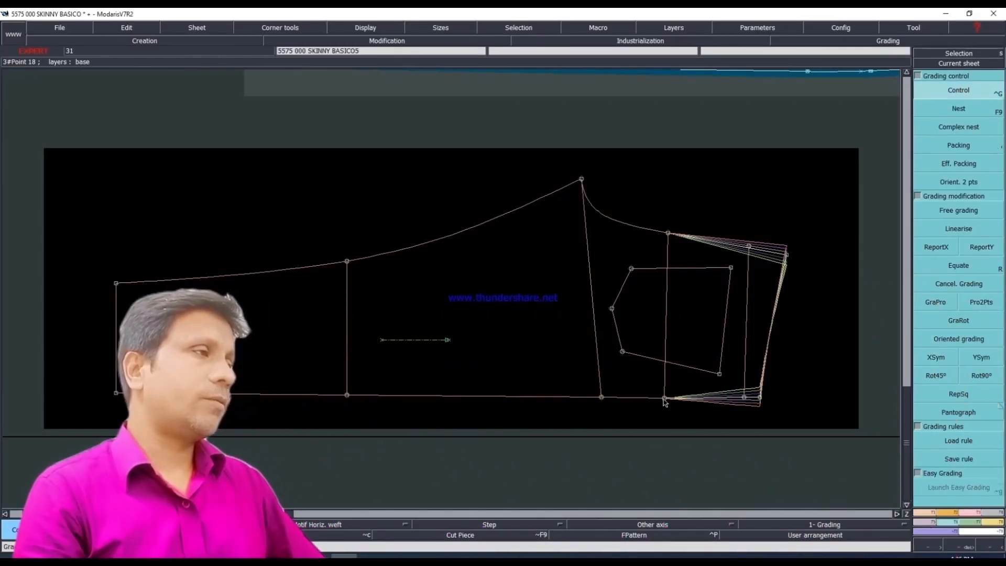
left_click(664, 400)
left_click_drag(898, 68, 893, 108)
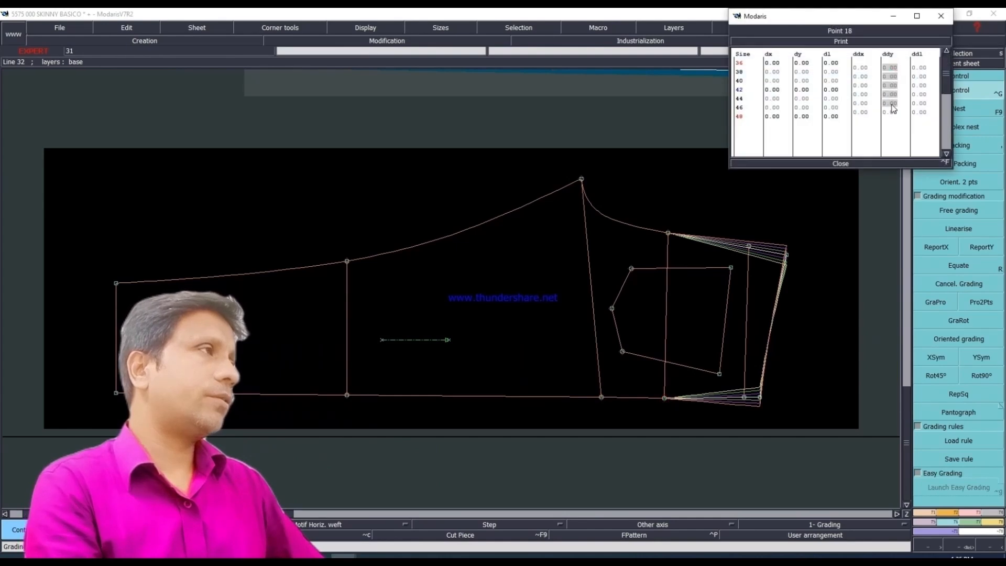
type("-.5")
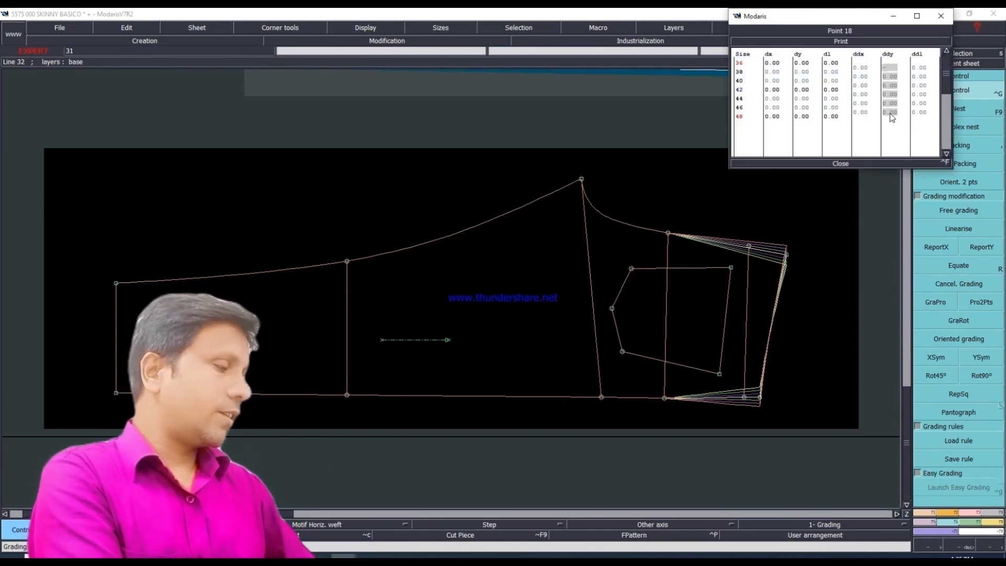
key("Return")
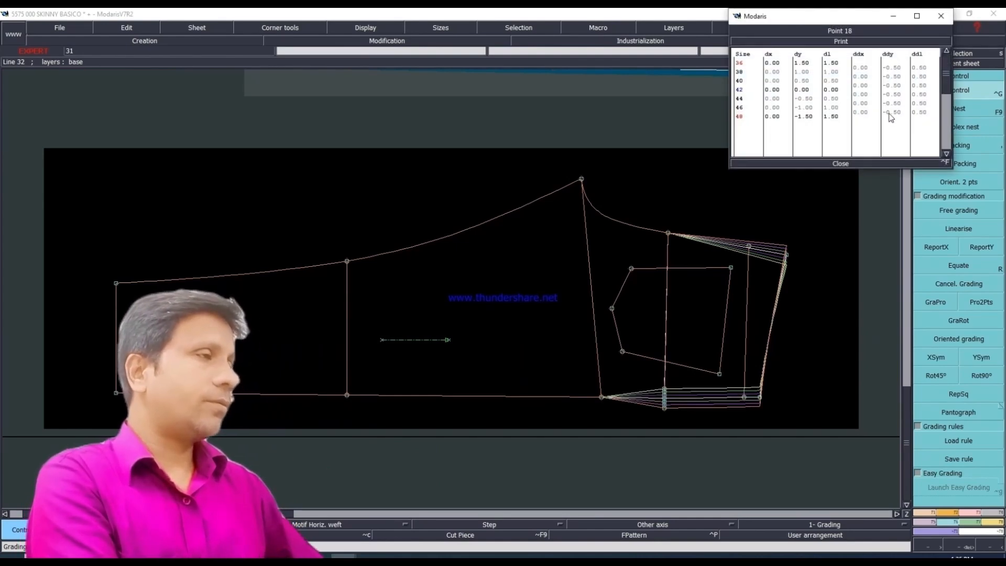
left_click(840, 163)
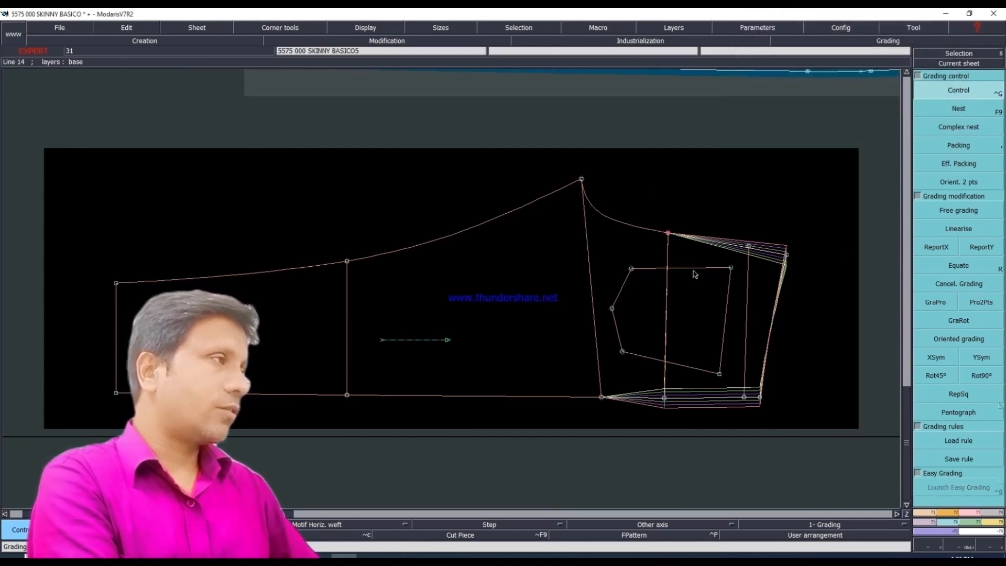
Step: Copy the side-seam hip point's Y grading to the centre-back end of the hip line with ReportY, and mirror it there with XSym
left_click(936, 357)
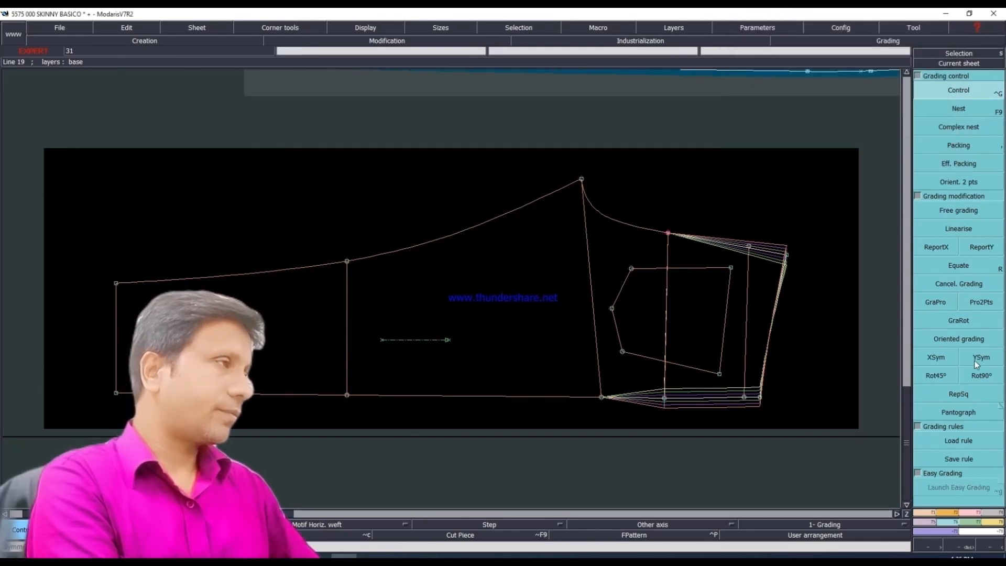
left_click(985, 248)
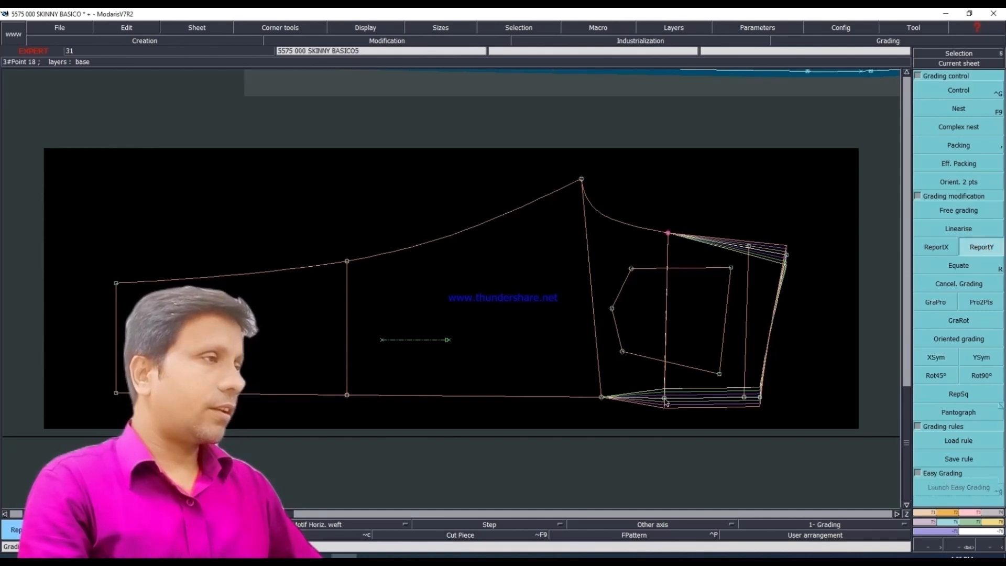
left_click(674, 229)
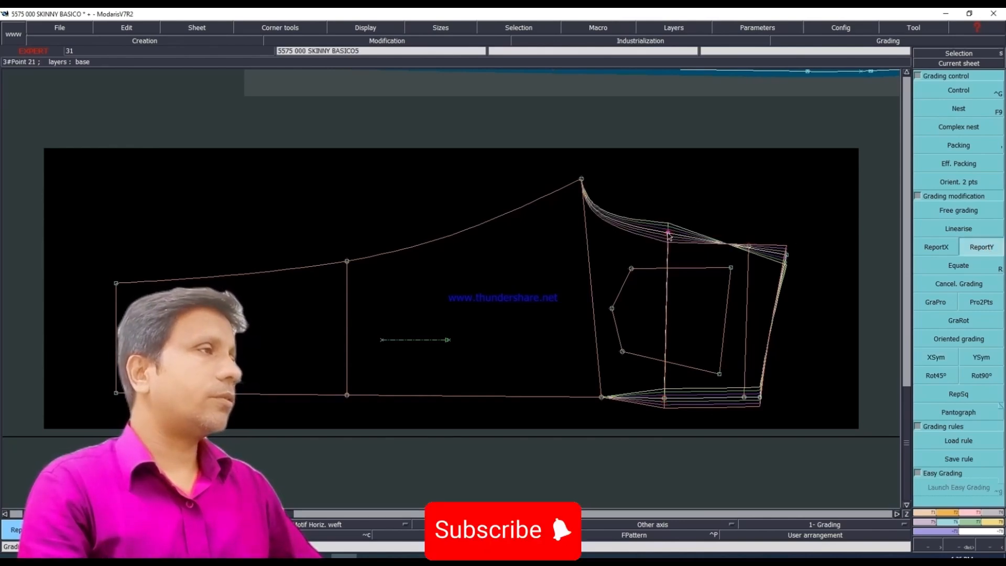
left_click(935, 357)
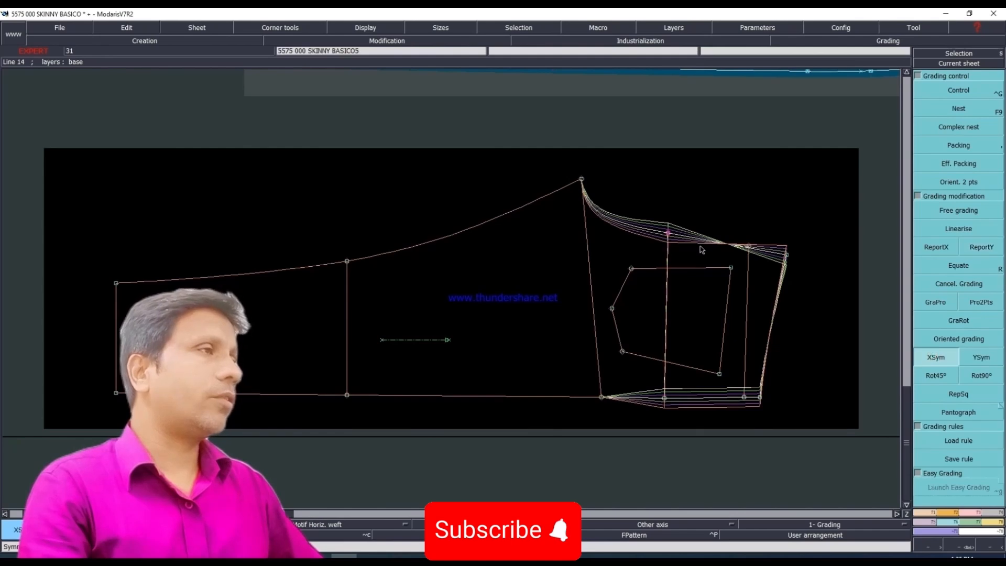
left_click(681, 237)
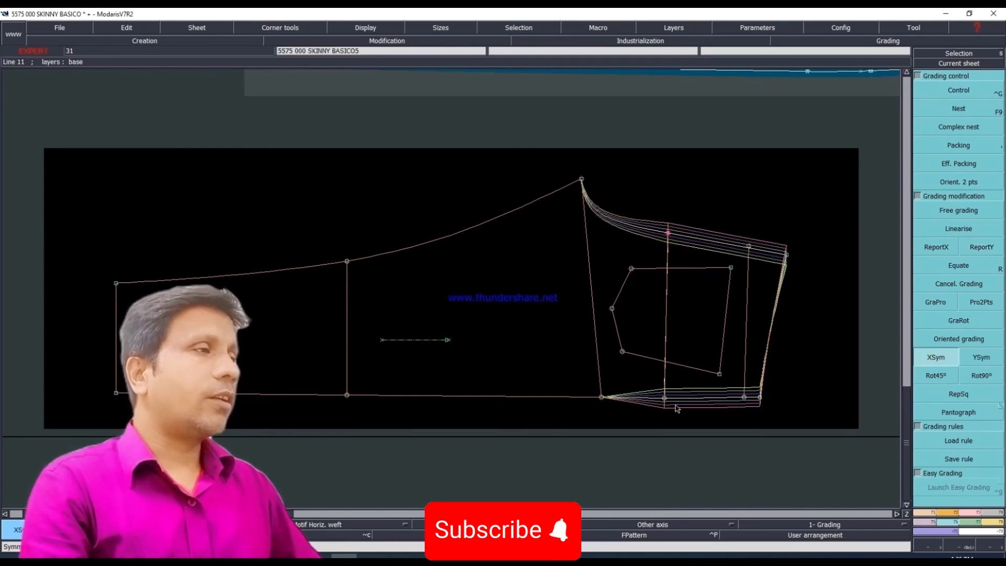
Step: Copy the Y grading of the side-seam hip point to the side-seam end of the thigh line with ReportY
left_click_drag(524, 362, 613, 415)
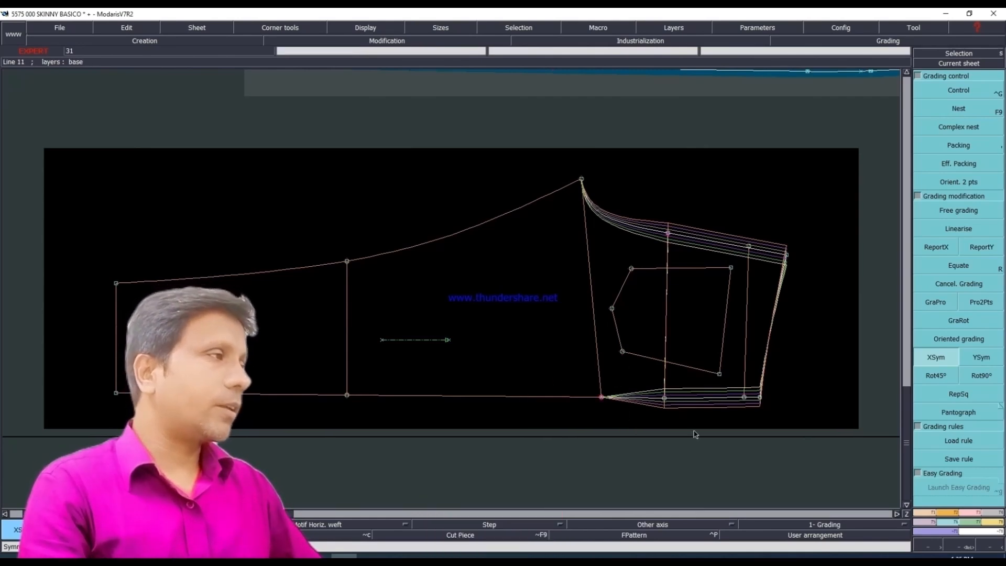
left_click(973, 246)
left_click(665, 398)
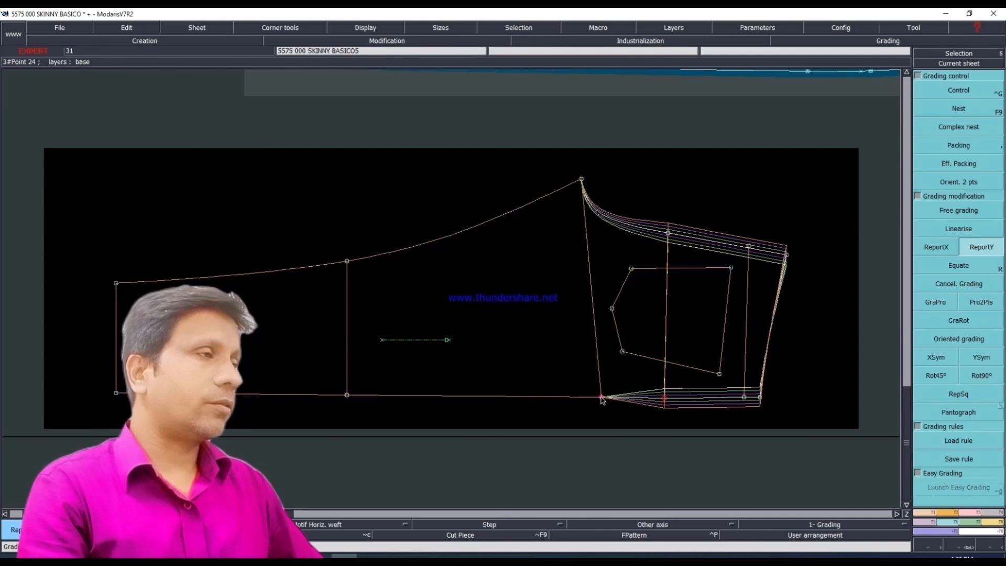
left_click(602, 398)
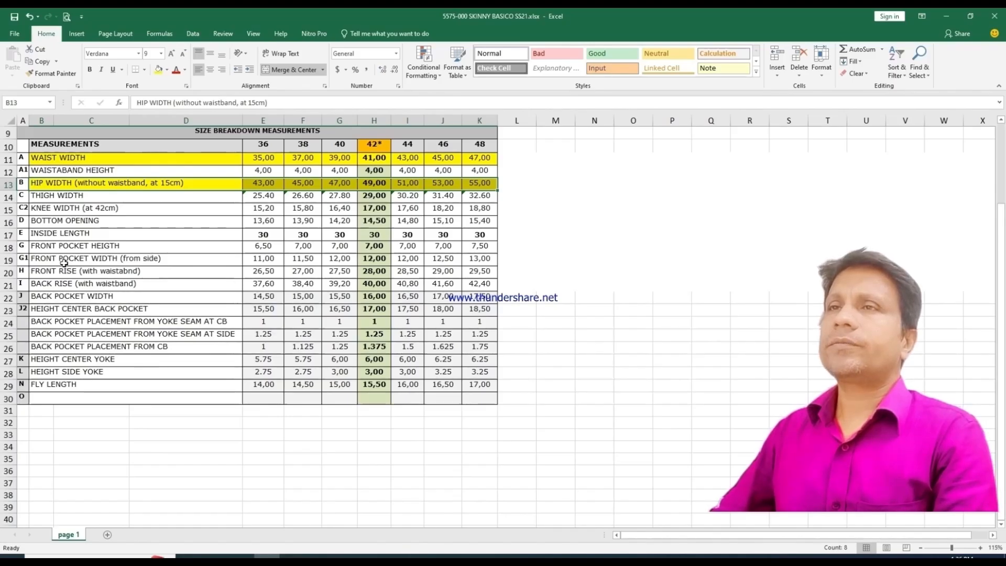
Step: In the Excel size chart, fill the knee width row, from its label through size 48, with yellow
left_click(33, 208)
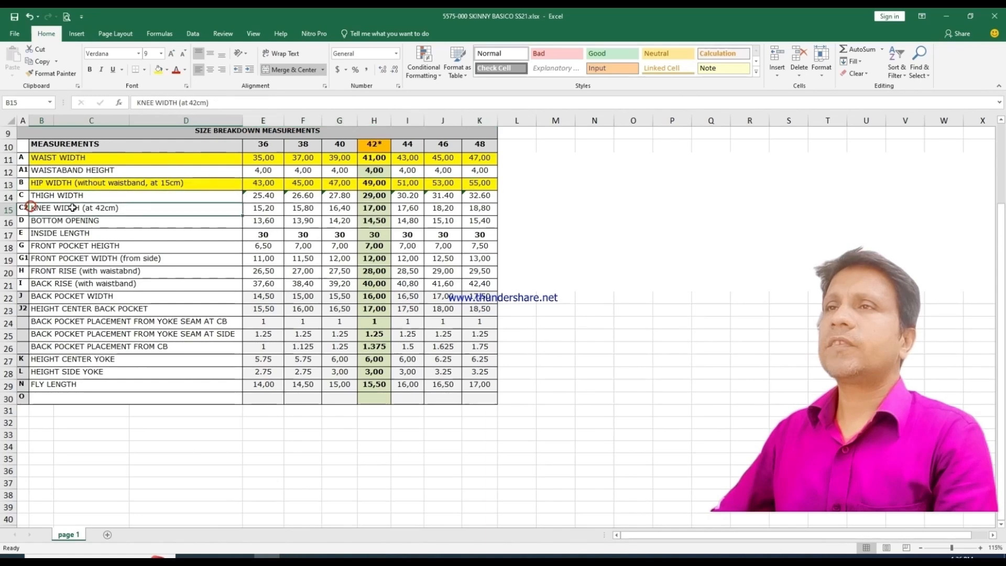
left_click_drag(145, 208, 479, 208)
left_click(159, 69)
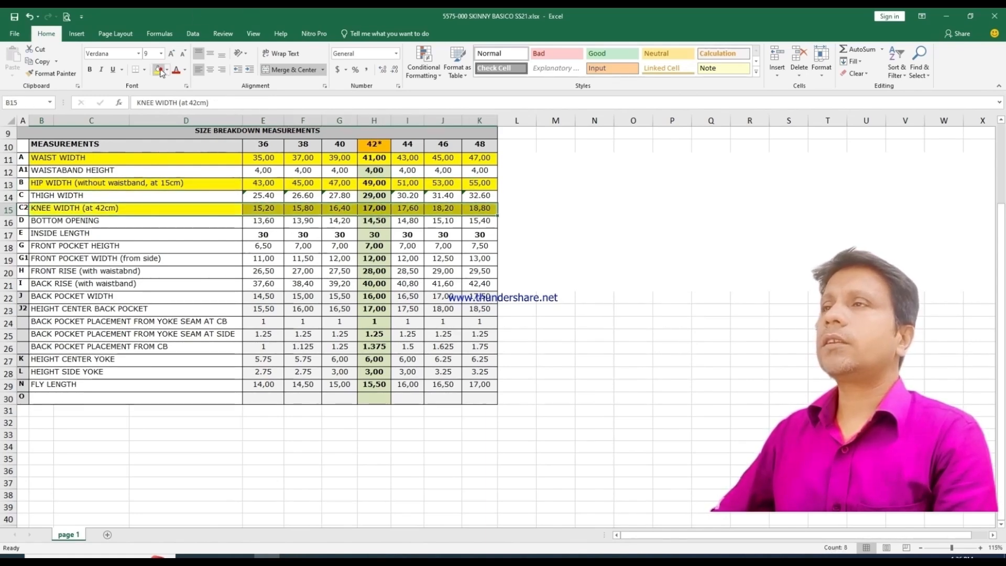
left_click(644, 296)
Step: Go through the knee width values from size 36 to size 44 to work out the grading increment between sizes
left_click(265, 209)
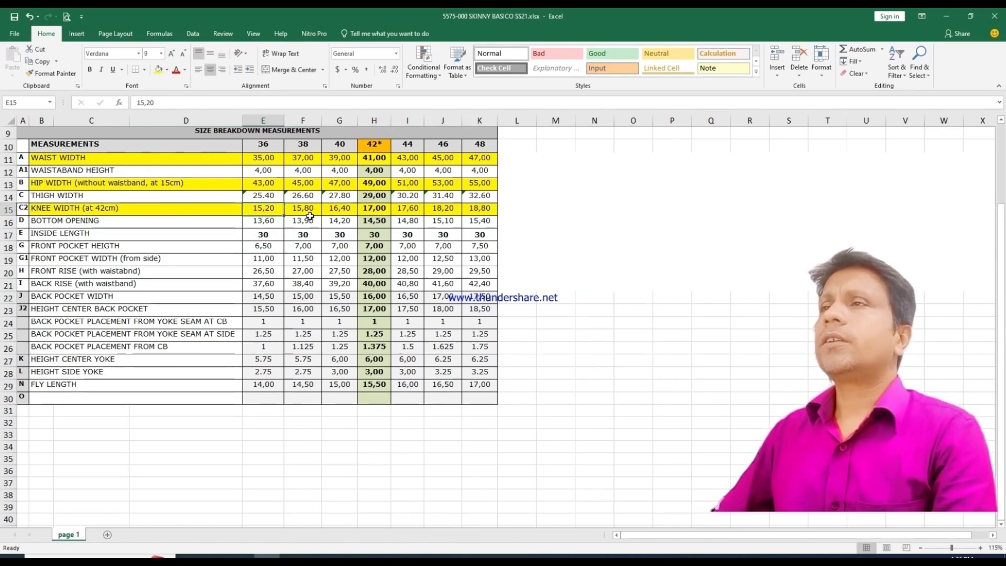
left_click(310, 209)
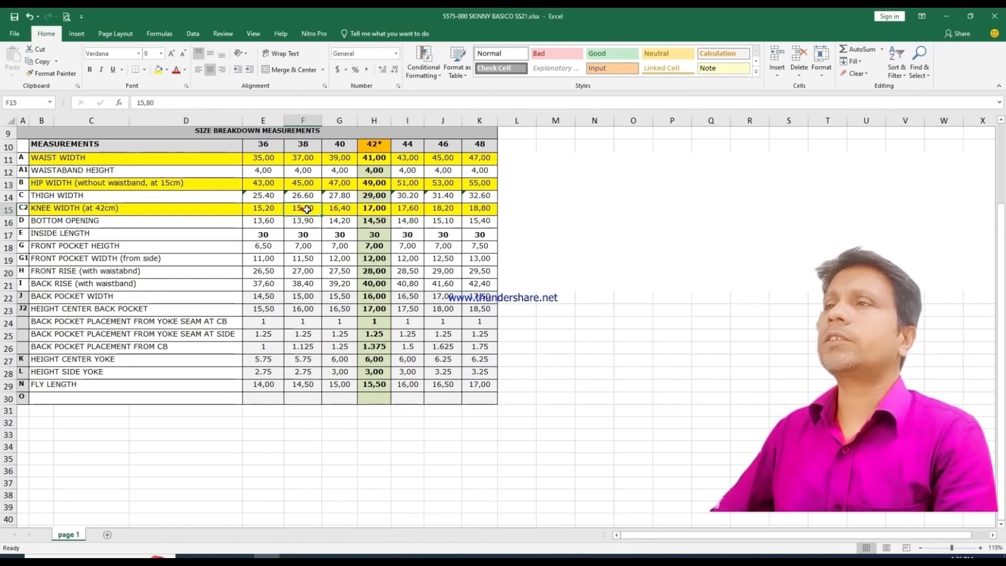
left_click(349, 209)
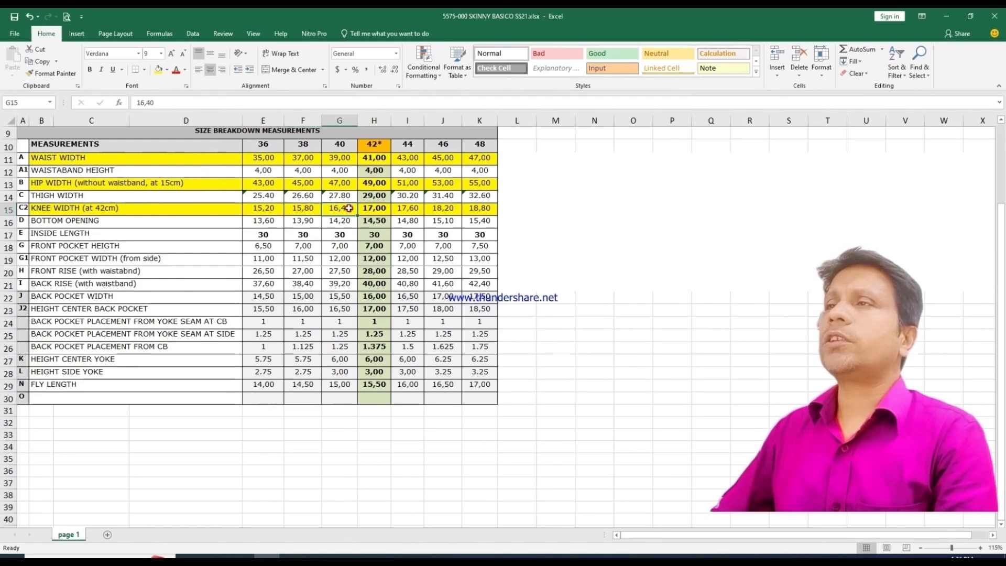
left_click(377, 208)
left_click(409, 209)
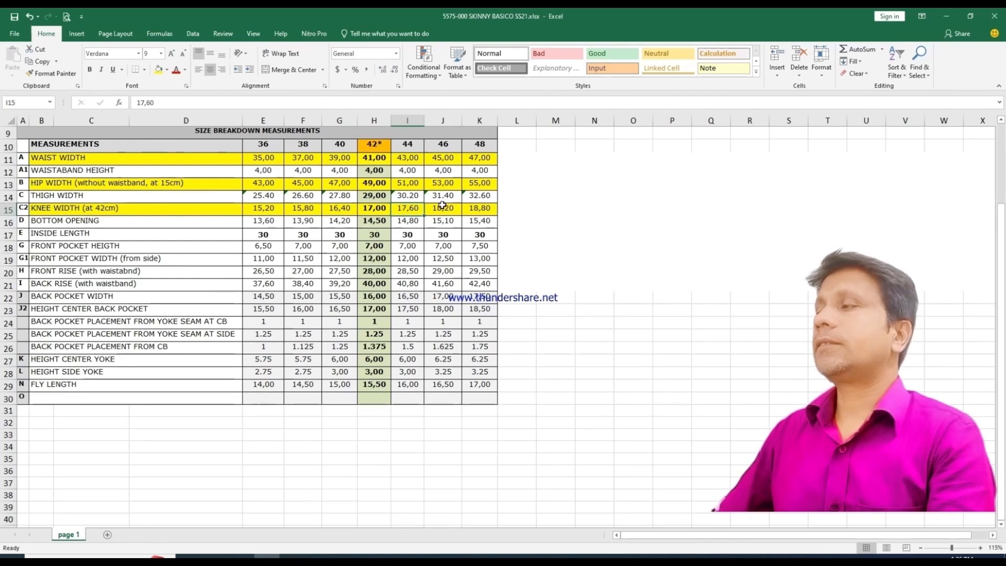
left_click(885, 557)
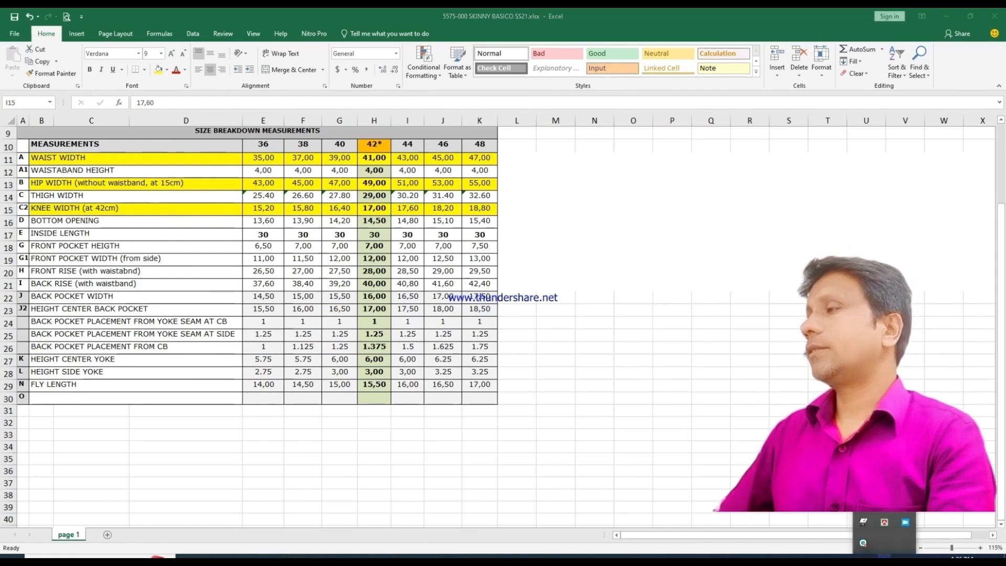
left_click(885, 557)
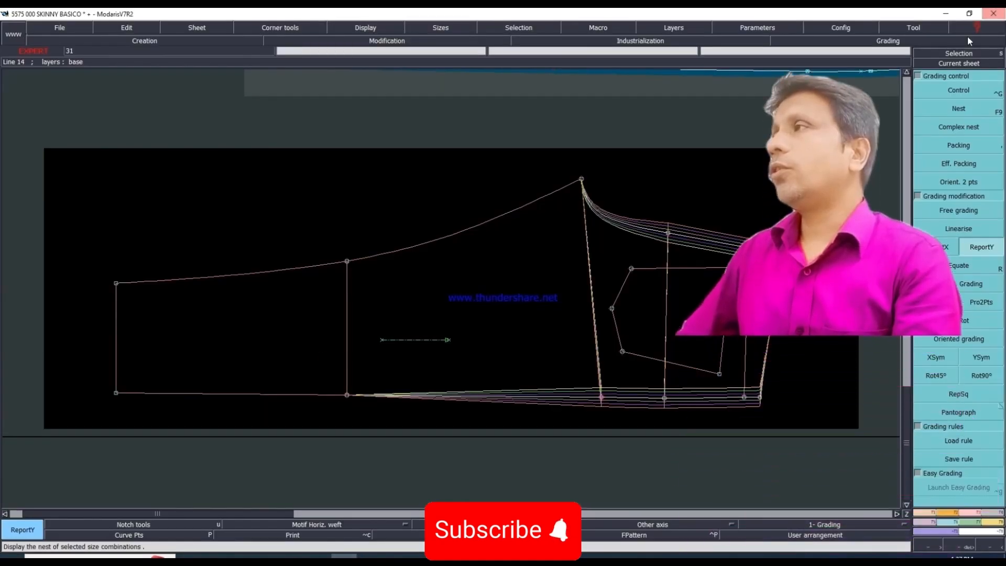
Step: Grade the side-seam end of the knee line in Modaris with a ddy of -0.30 for every size interval from 36 to 48
left_click(952, 94)
left_click(347, 395)
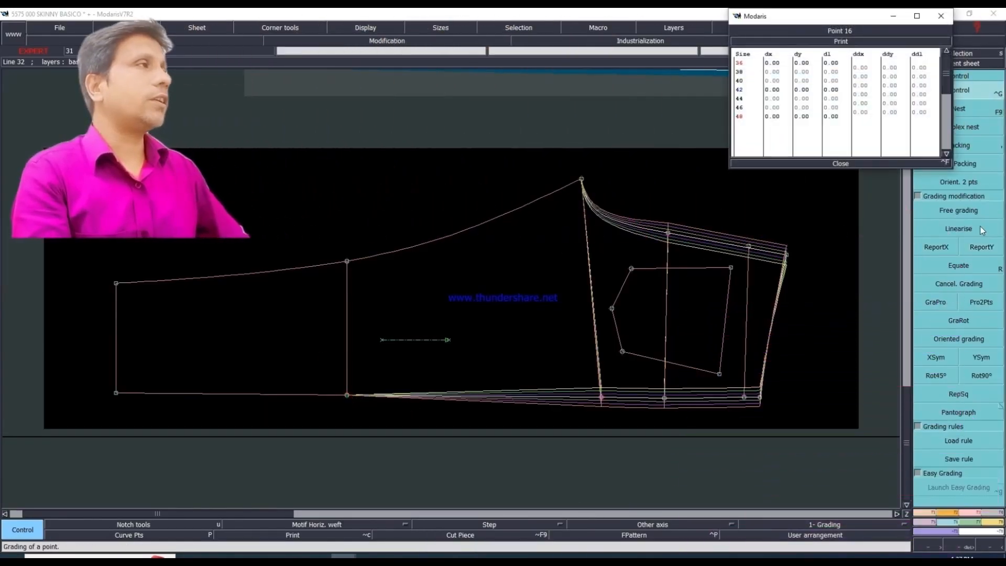
left_click_drag(896, 83, 899, 116)
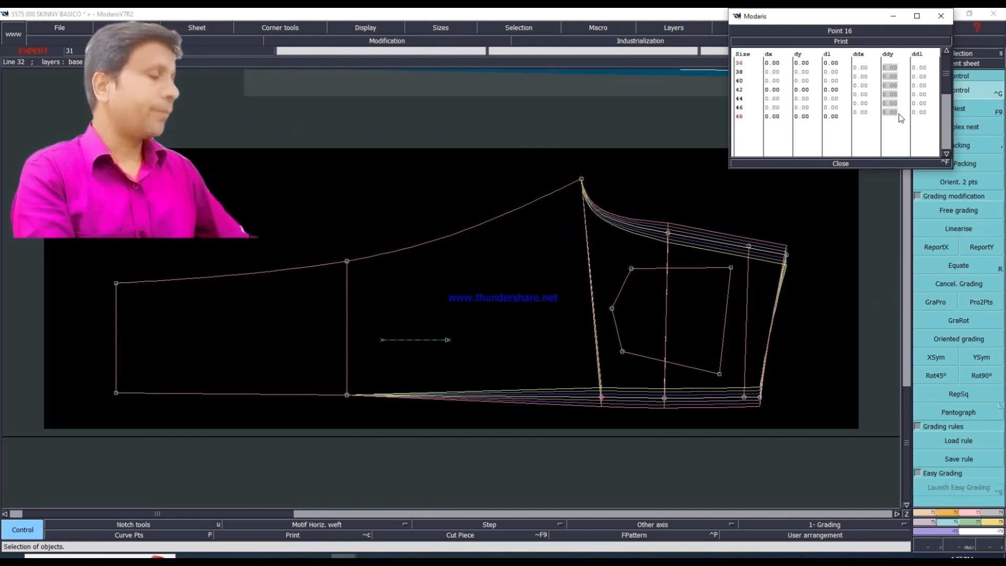
type("-.30")
key("Return")
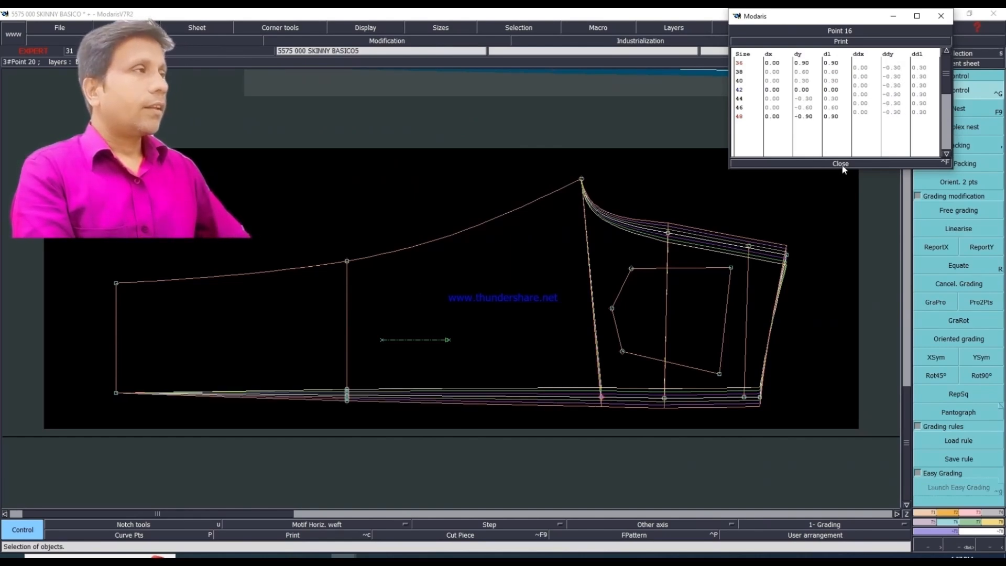
left_click(826, 164)
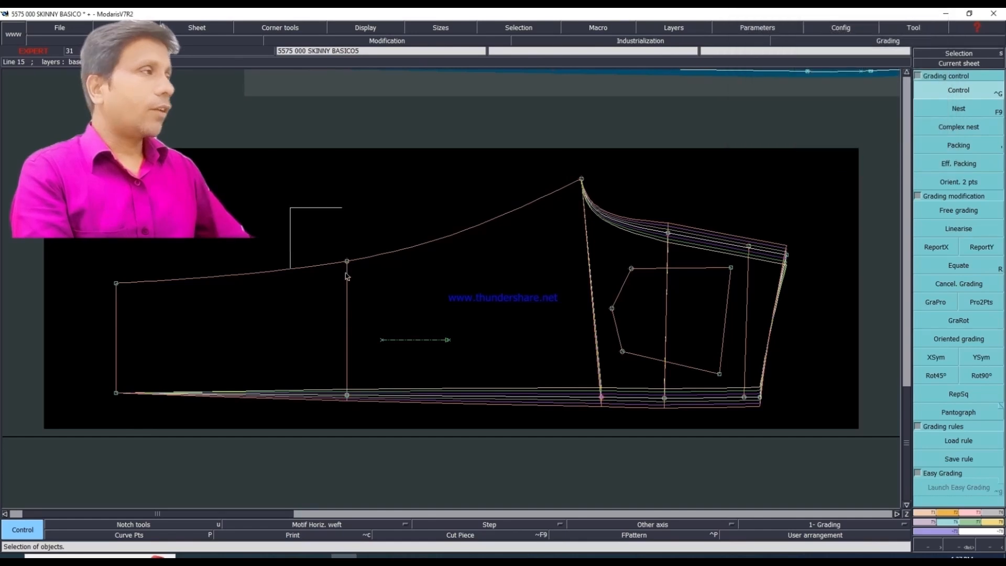
Step: Copy the side-seam knee point's Y grading to the inseam knee point with ReportY, and mirror it there with XSym
left_click(982, 247)
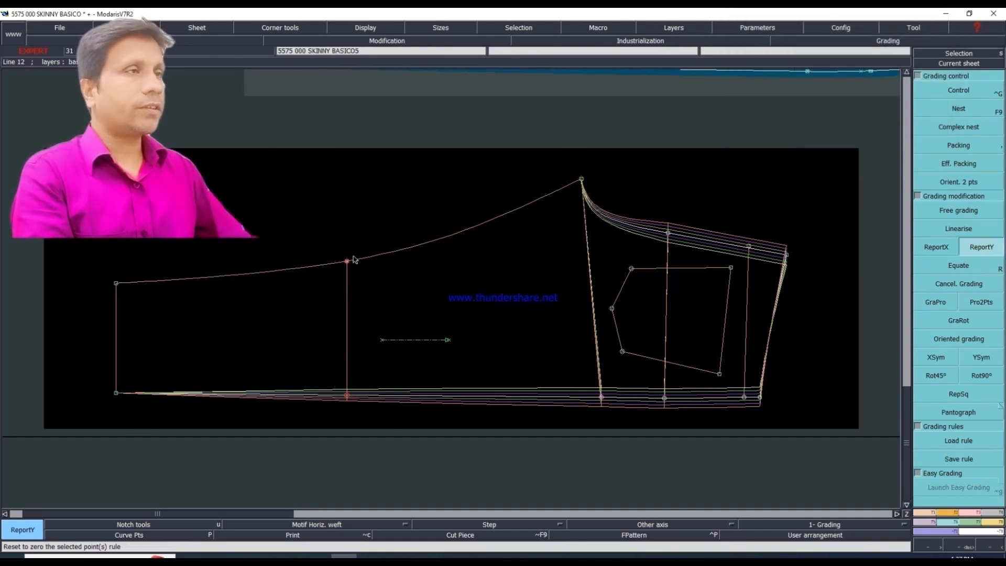
left_click(352, 260)
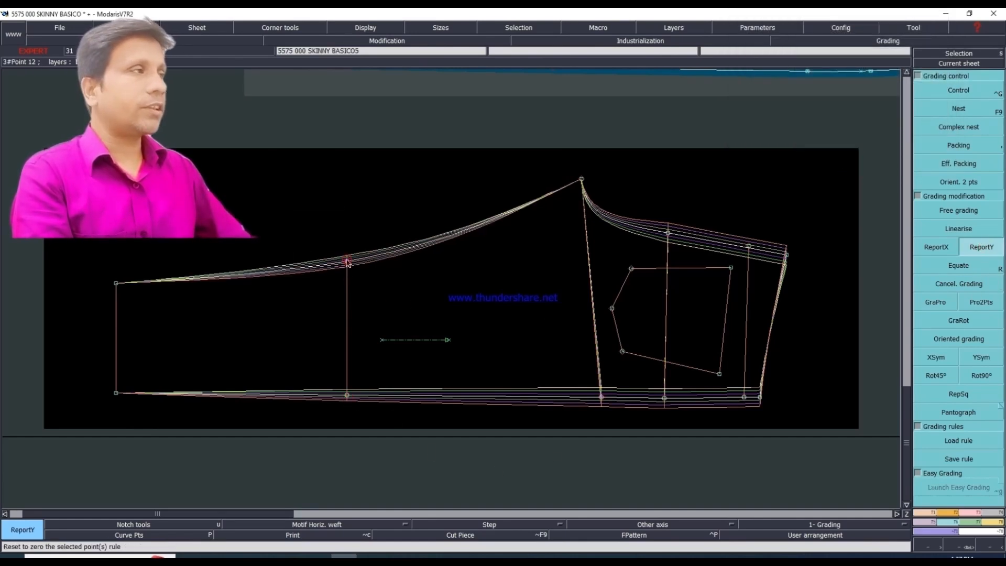
left_click(936, 358)
left_click(348, 263)
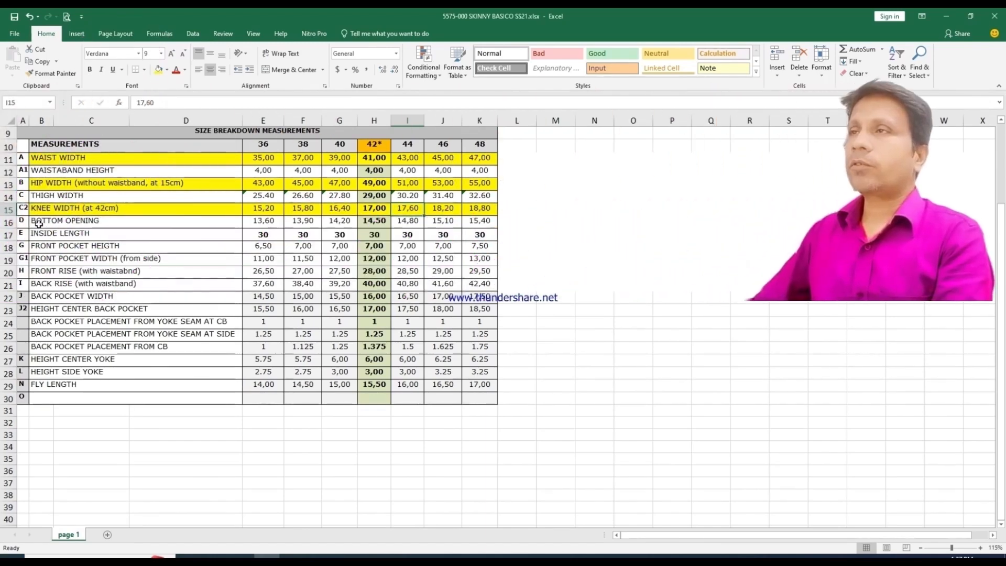
Step: Switch to the Excel size chart and fill the bottom opening row, from its label through size 48, with yellow
left_click_drag(38, 224, 479, 222)
left_click(158, 70)
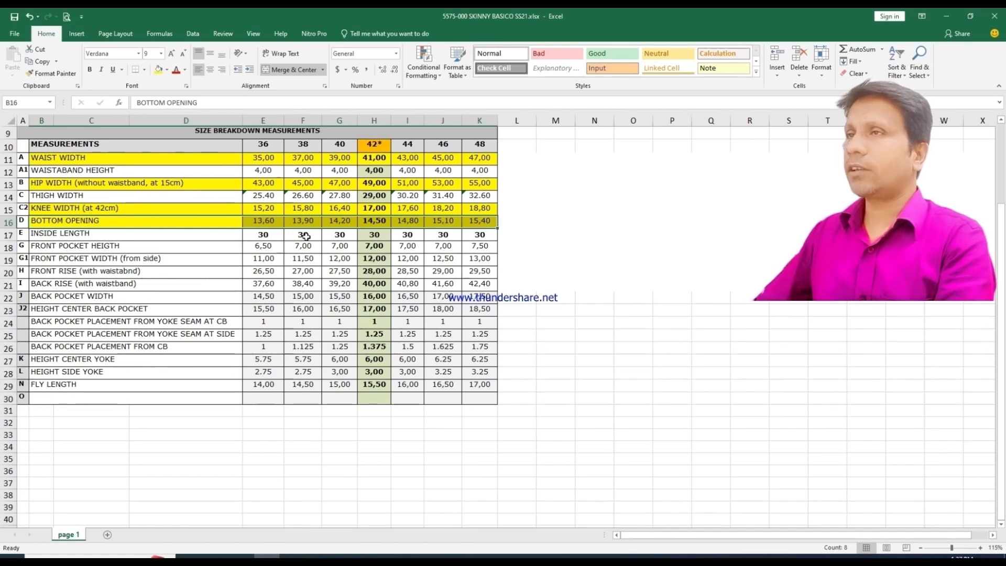
Step: Switch to Modaris and grade the side-seam hem corner with a ddy of -0.15 for every size interval from 36 to 48
left_click(344, 556)
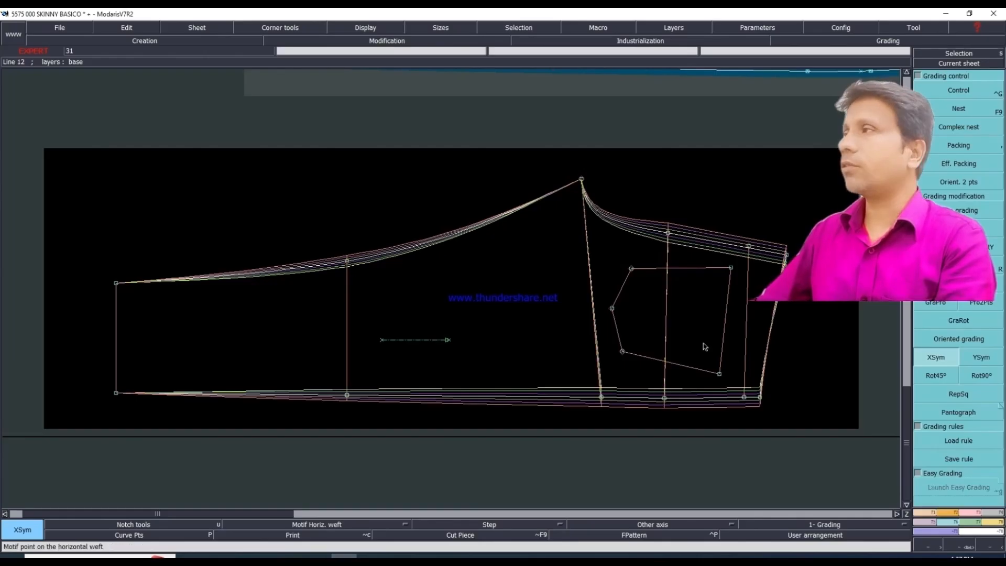
left_click(961, 94)
left_click(117, 393)
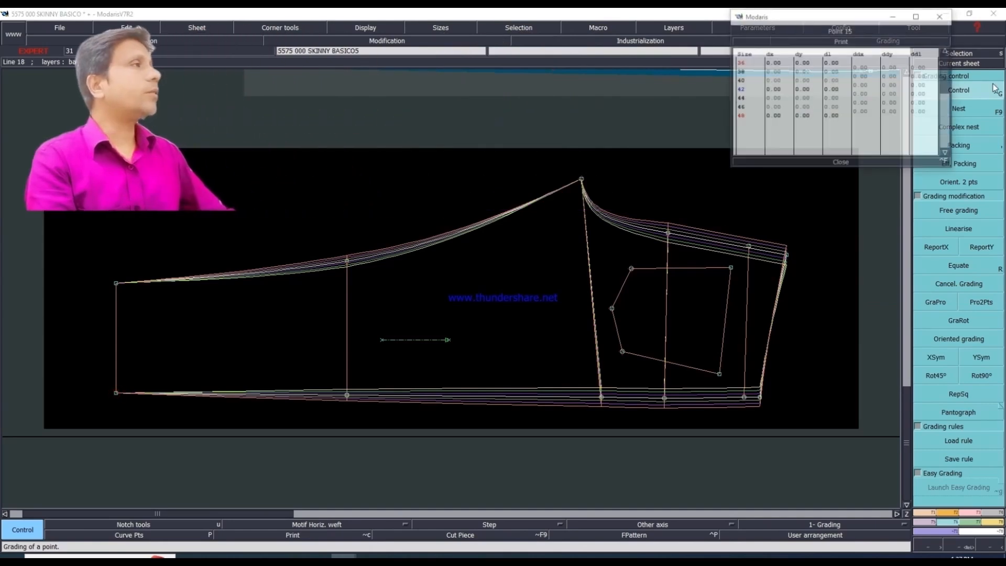
left_click_drag(893, 67, 894, 119)
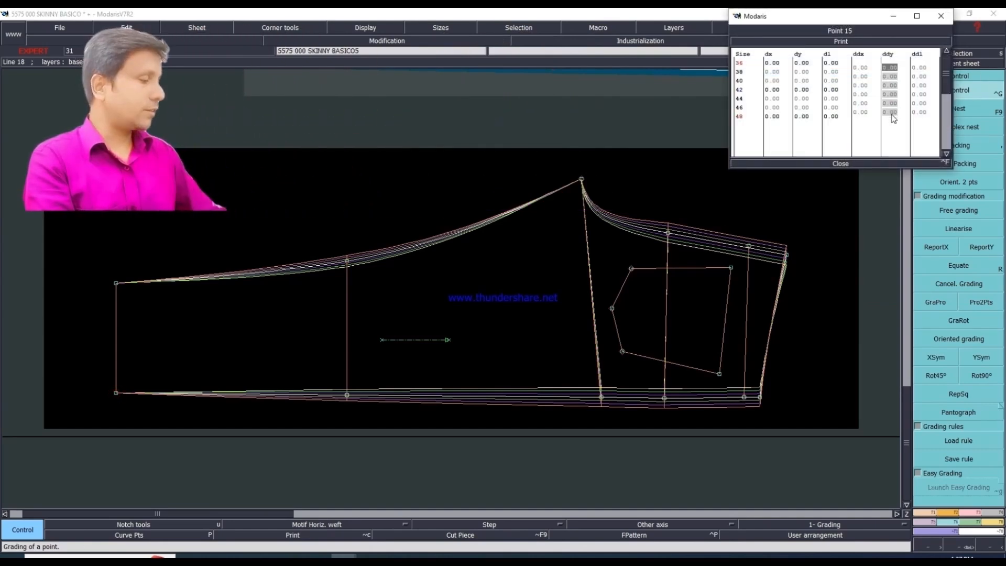
type("-0.15")
key("Return")
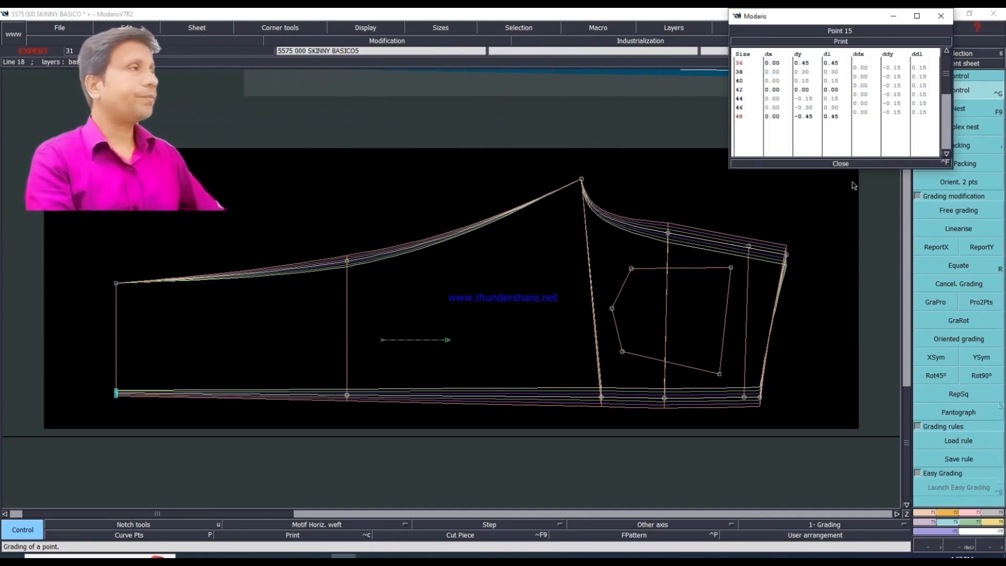
left_click(842, 165)
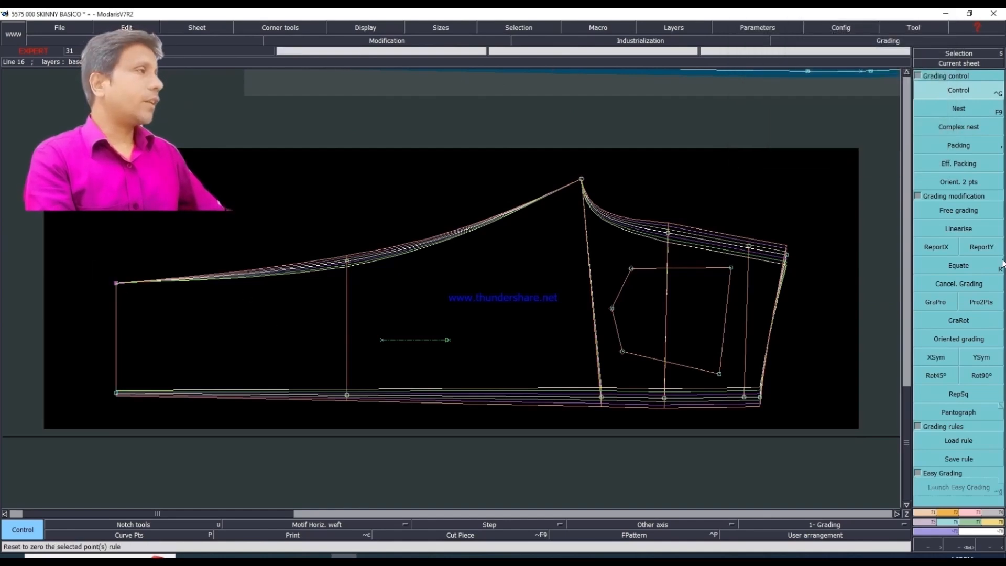
Step: Copy the side-seam hem corner's Y grading to the inseam hem corner with ReportY, and mirror it there with XSym
left_click(988, 249)
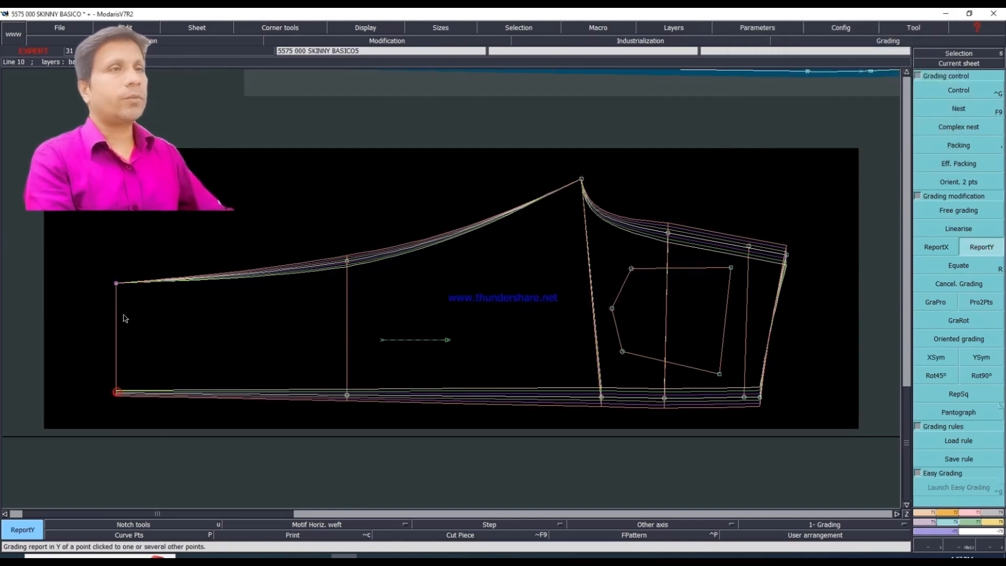
left_click(115, 285)
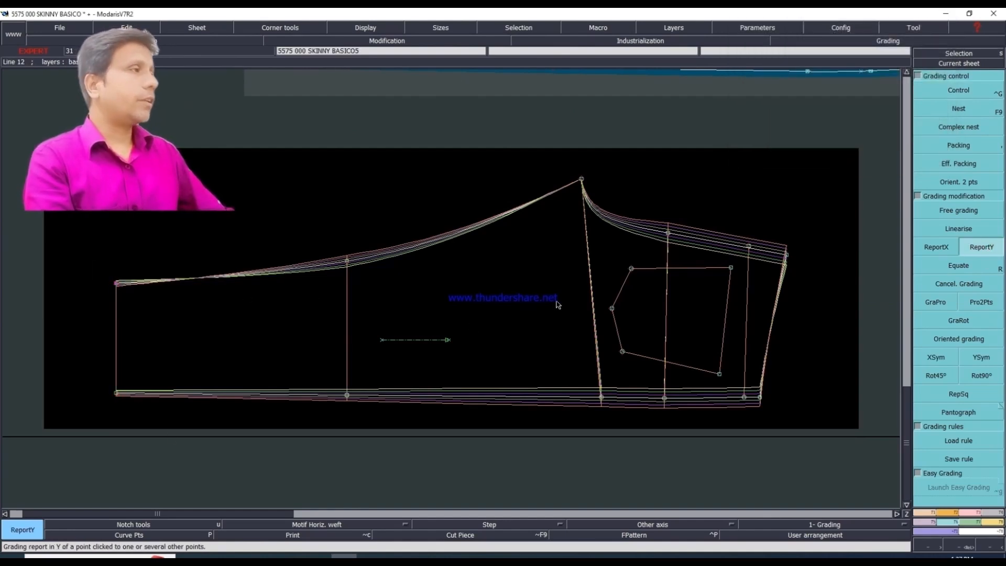
left_click(939, 357)
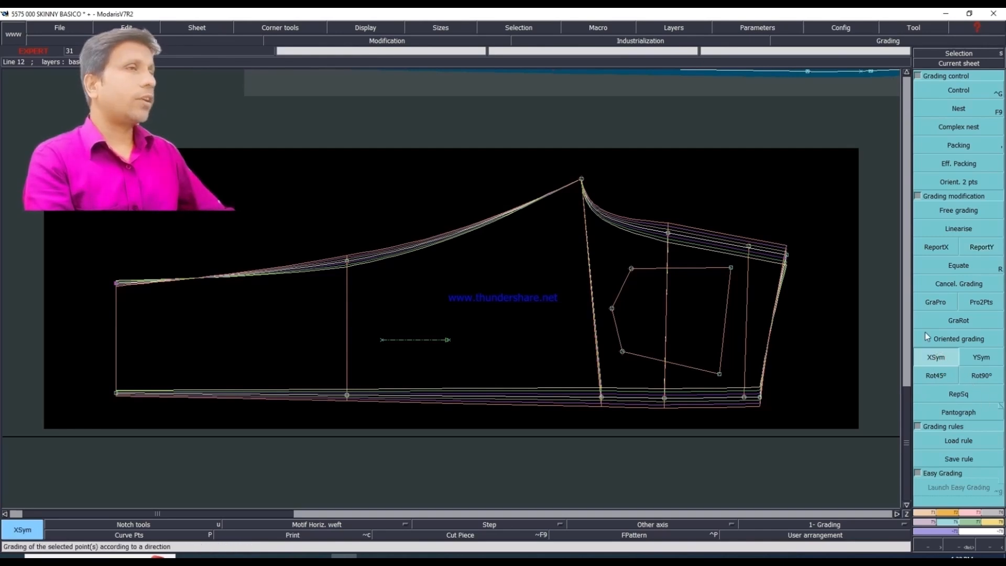
left_click(117, 285)
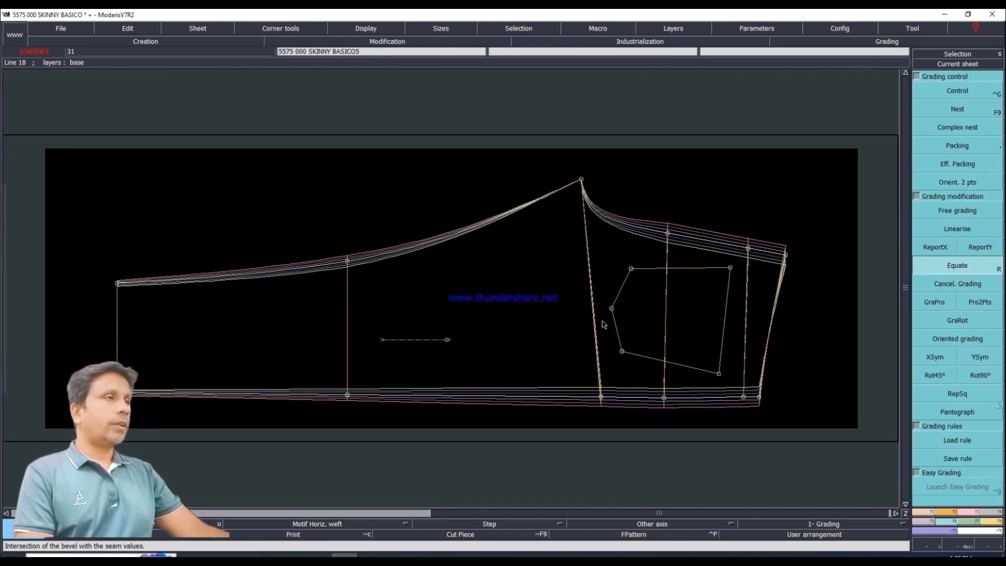
Step: Switch to the Excel size chart, fill the thigh width row with yellow from label through size 48, and check its values for sizes 36 to 42
left_click(268, 557)
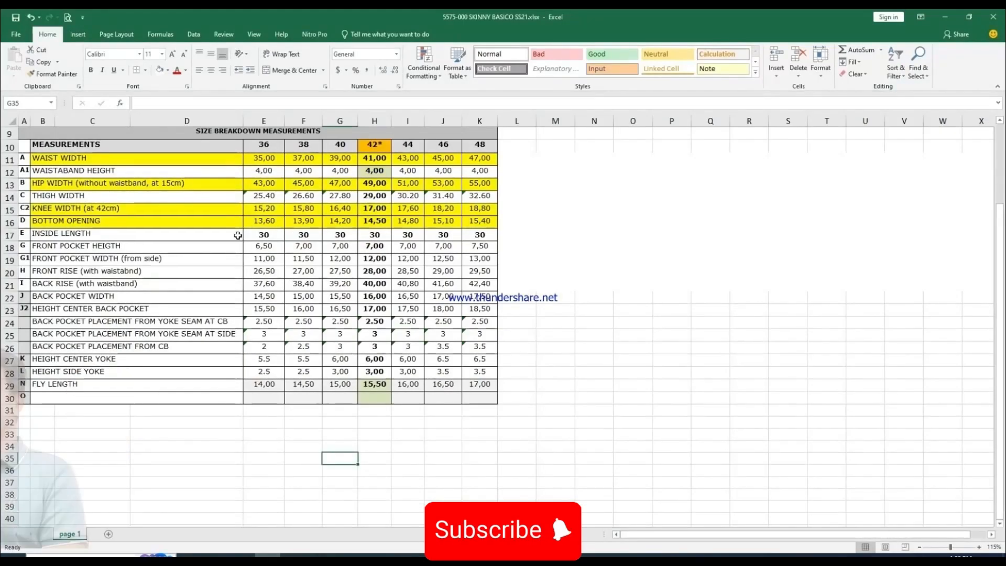
left_click_drag(78, 196, 478, 195)
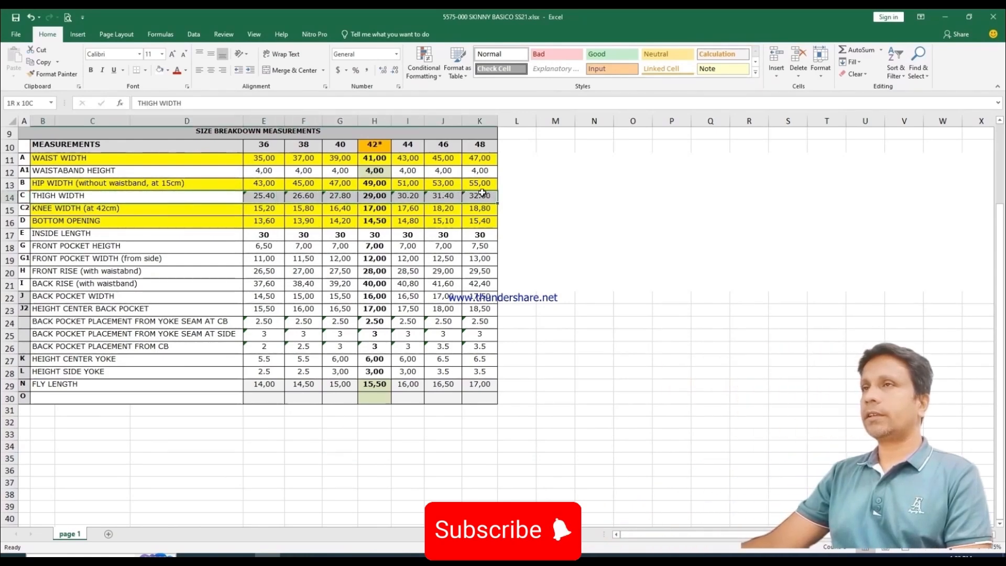
left_click(167, 71)
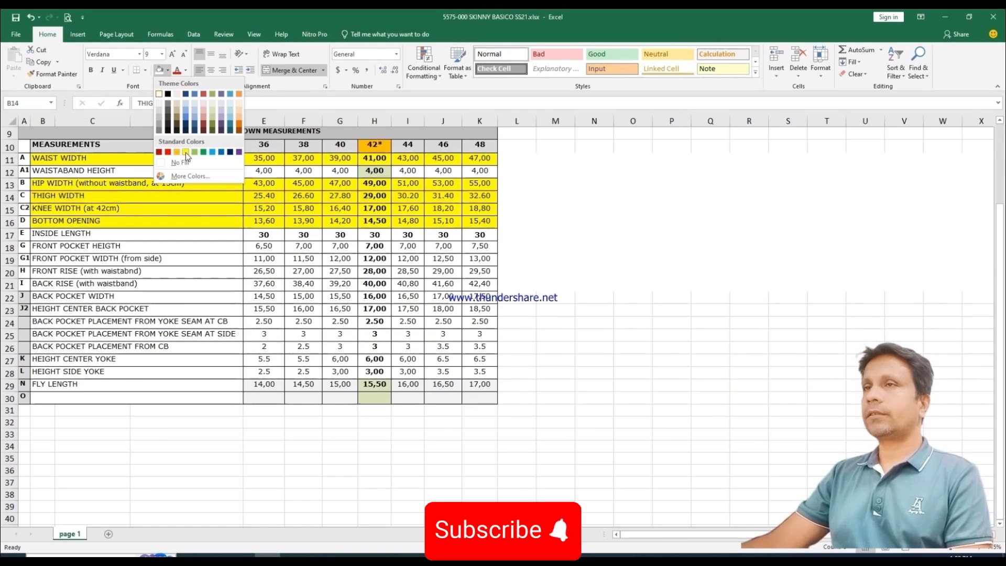
left_click(186, 153)
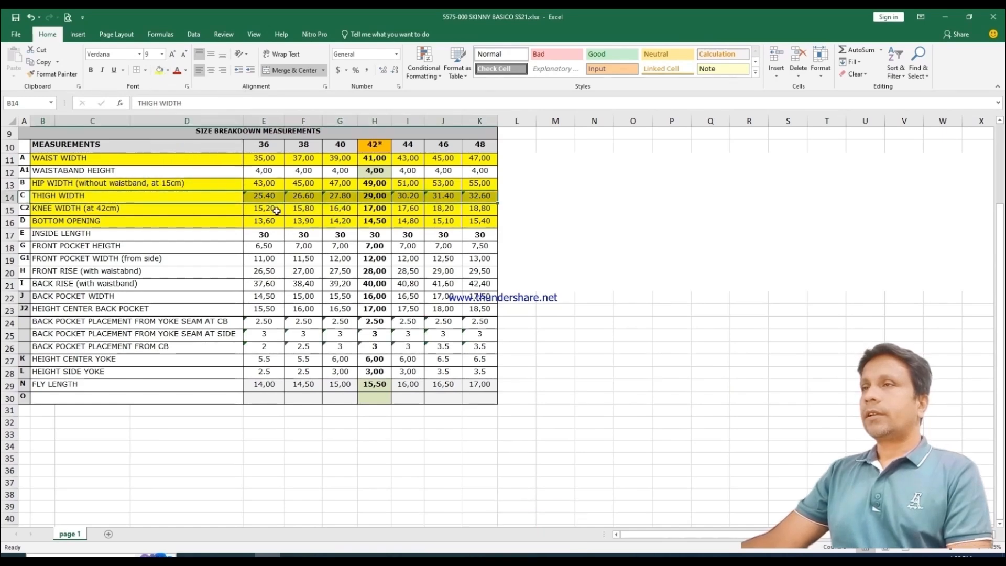
left_click(265, 196)
left_click(307, 196)
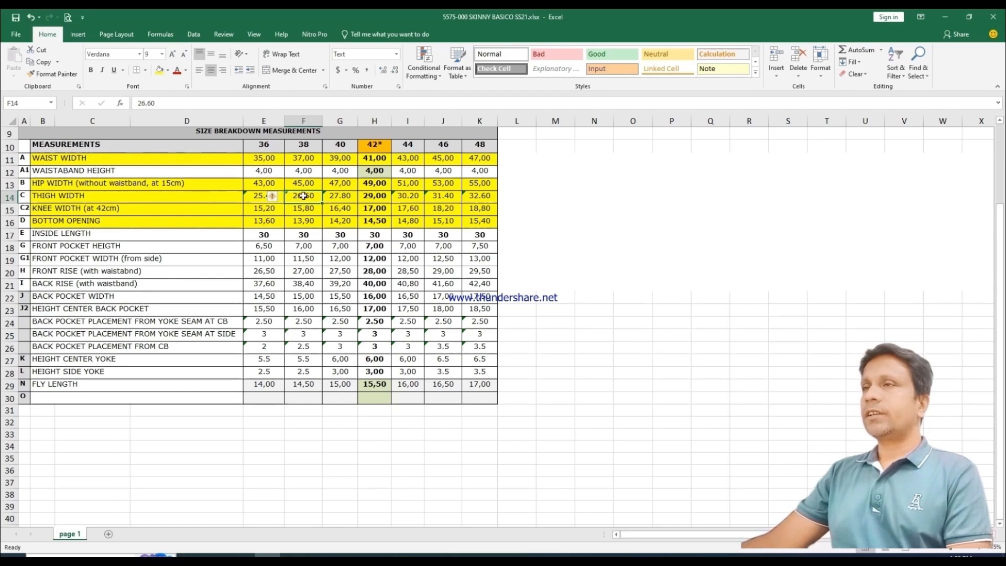
left_click(344, 196)
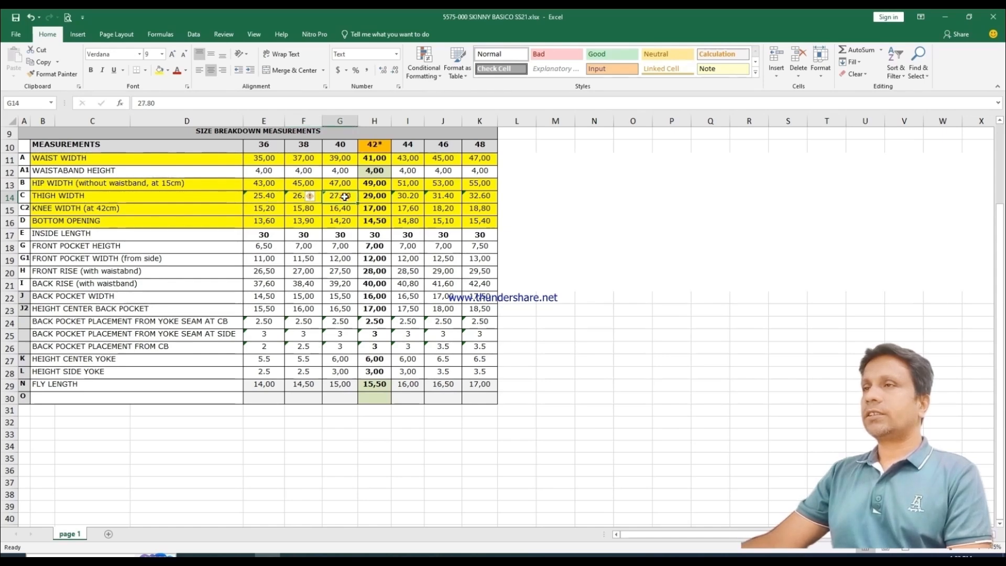
left_click(373, 198)
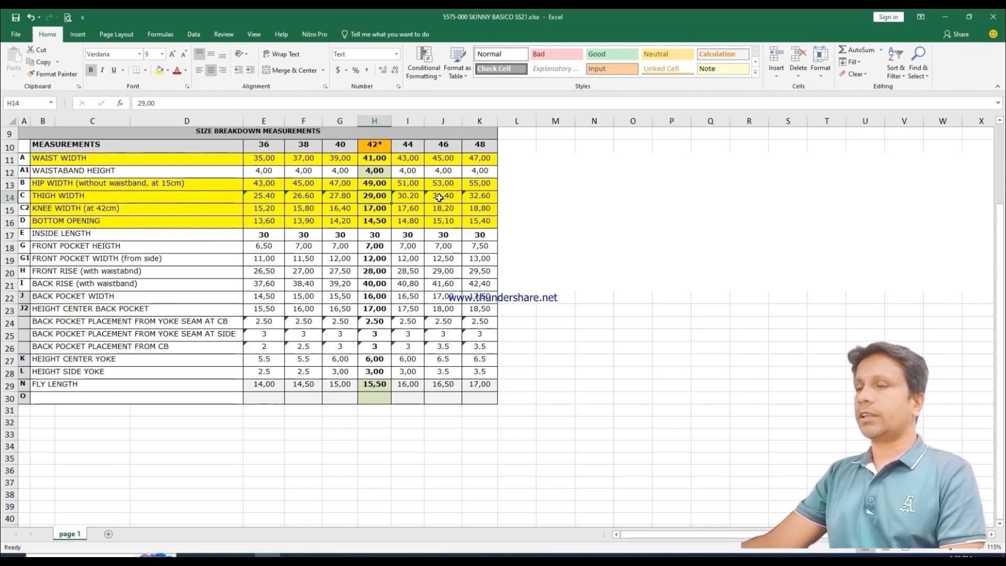
Step: Switch to Modaris and pack the back leg's size nest on the side-seam end of the thigh line
key("alt+Tab")
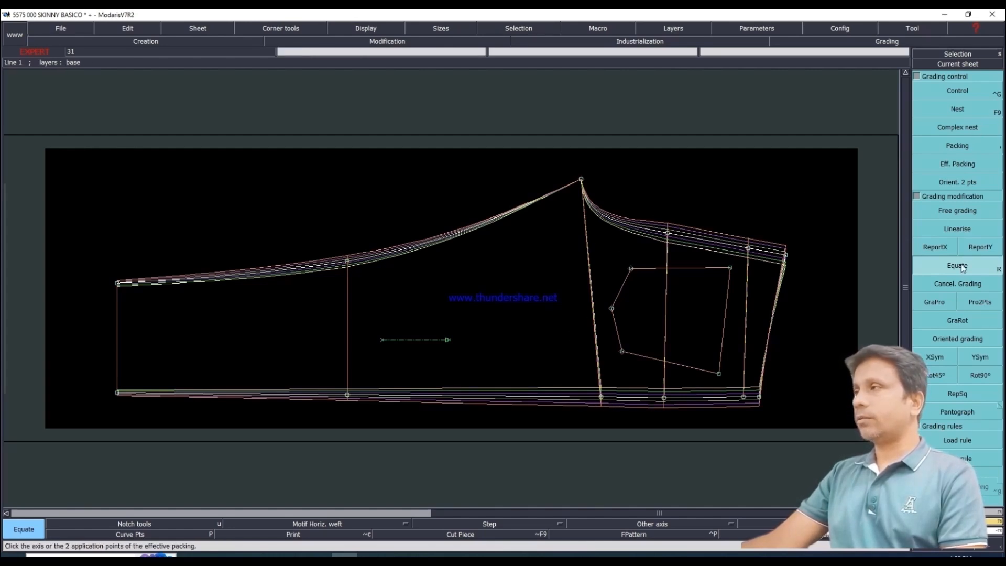
left_click(952, 148)
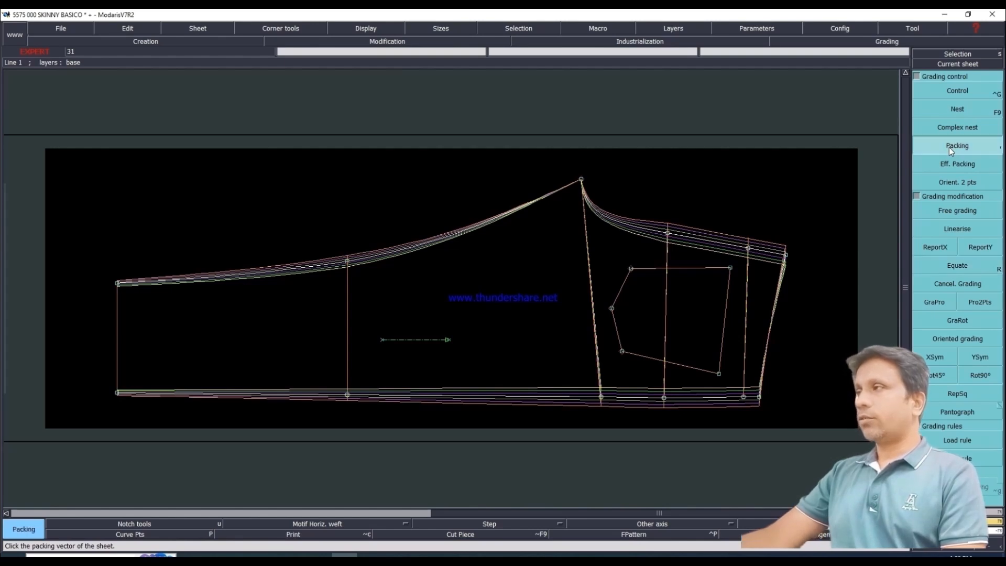
left_click(601, 398)
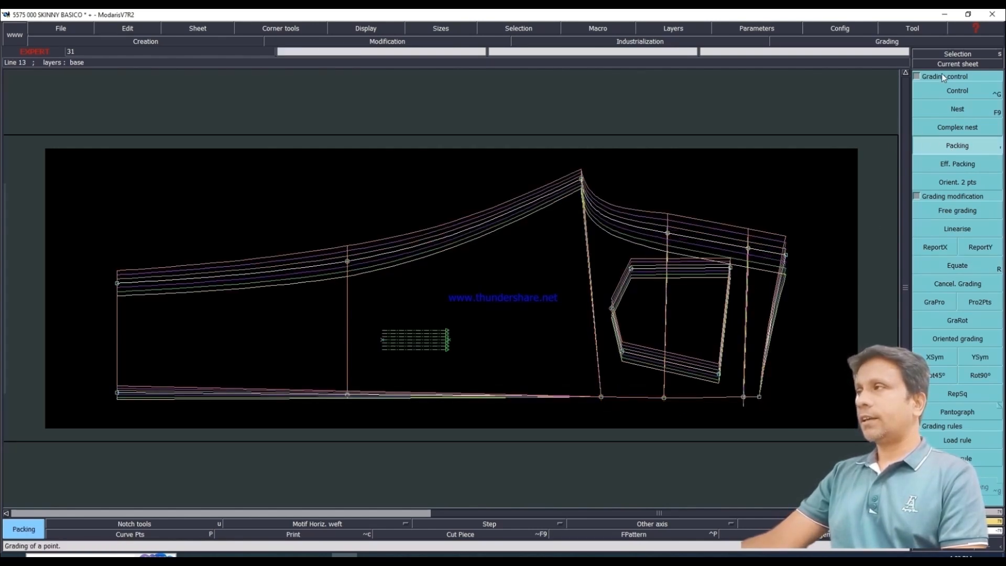
Step: Grade the back crotch point with a ddy of 1.20 for every size interval from 36 to 48, and release the nest packing
left_click(950, 89)
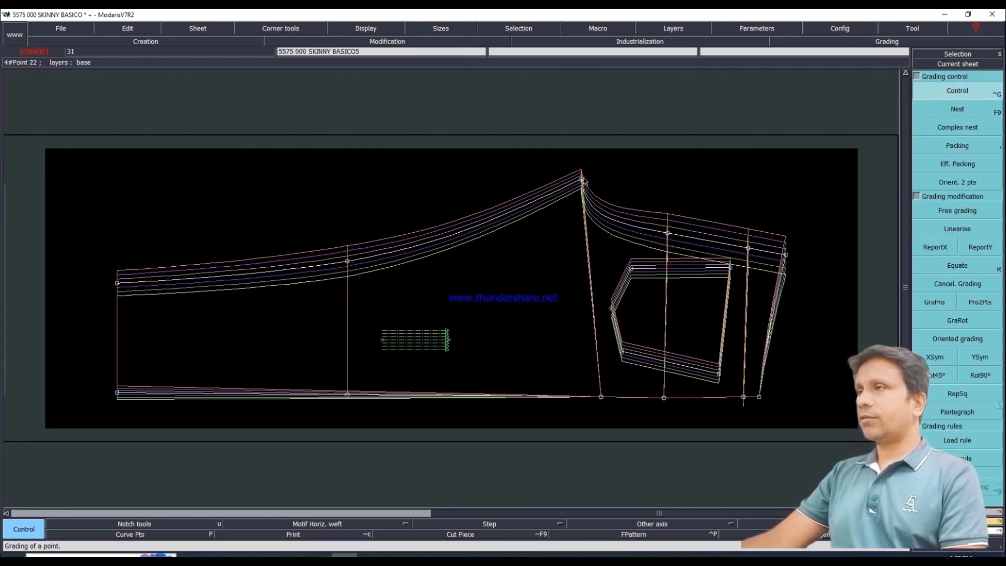
left_click(583, 180)
left_click_drag(892, 70, 892, 115)
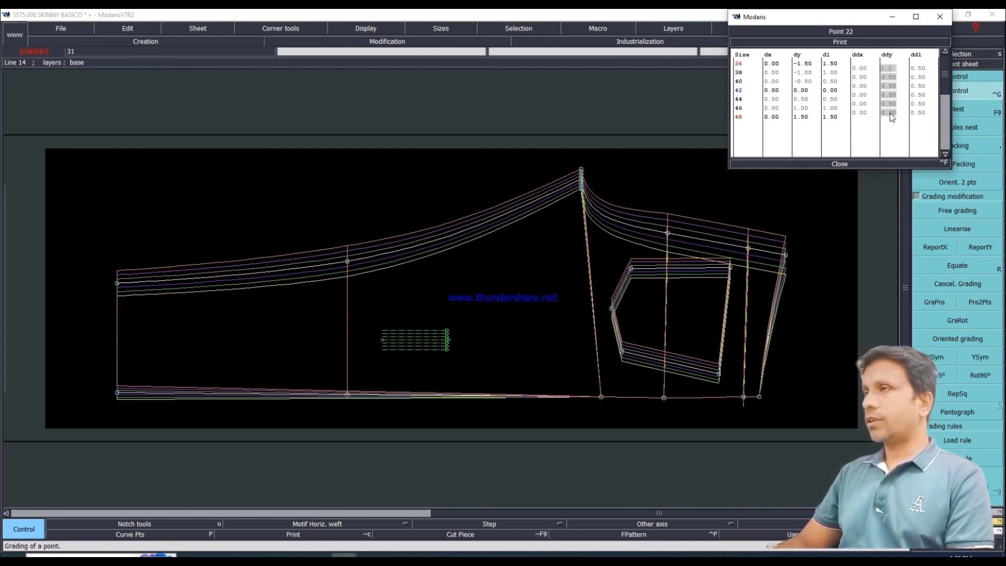
key("Return")
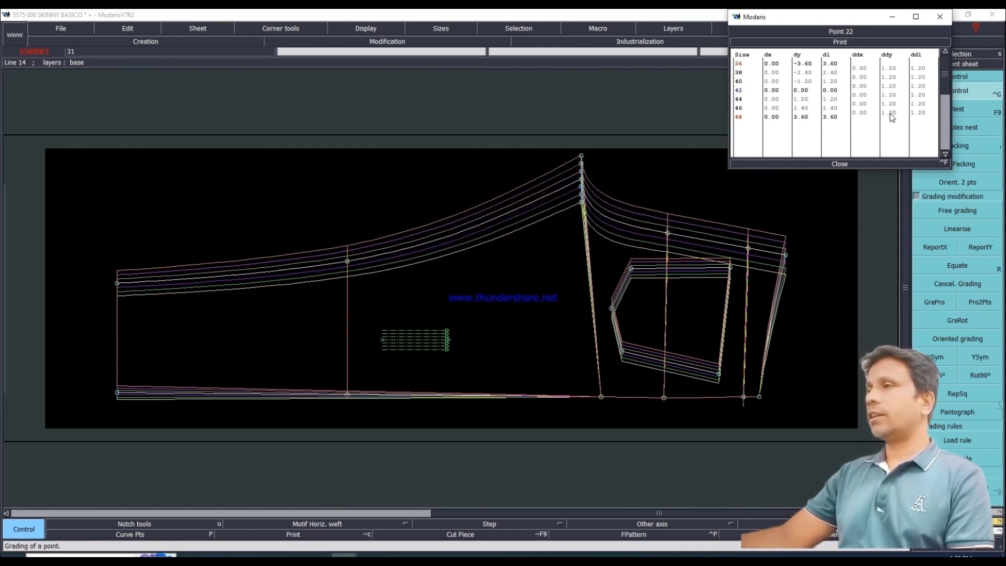
left_click(836, 164)
left_click(932, 145)
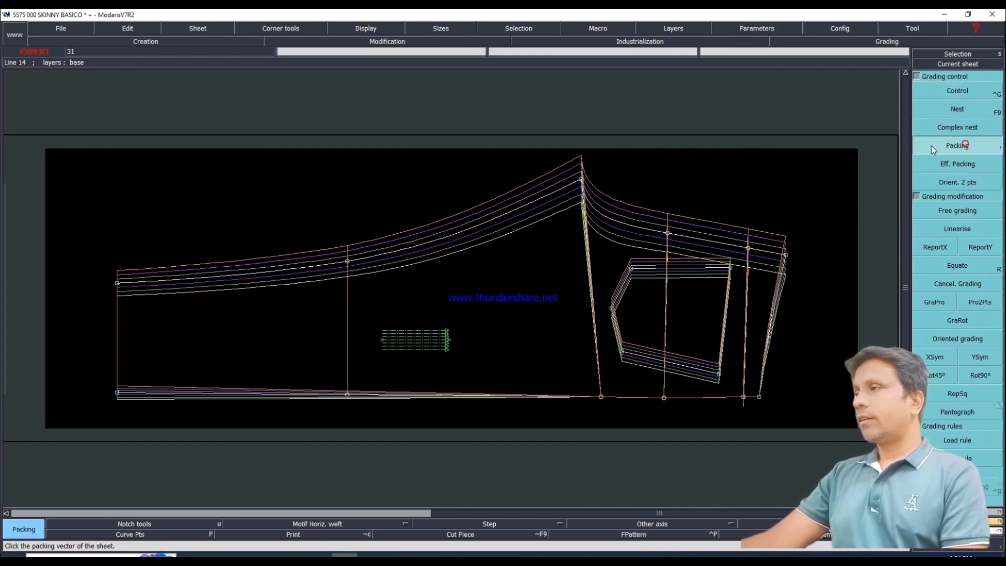
left_click(494, 337)
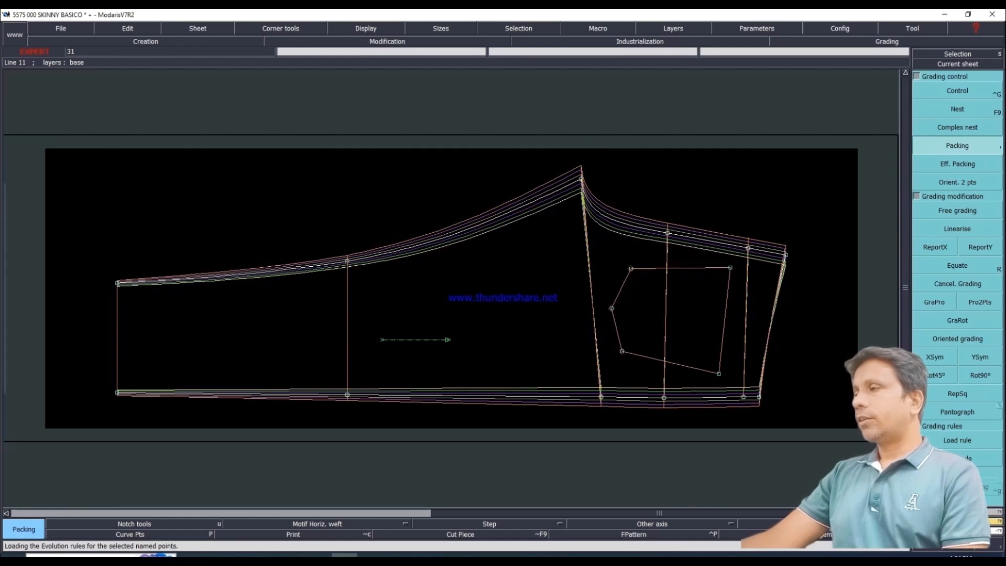
Step: Copy the adjacent side-seam point's Y grading to the side-seam end of the line just below the back waist with ReportY
left_click_drag(736, 380, 754, 413)
left_click(980, 245)
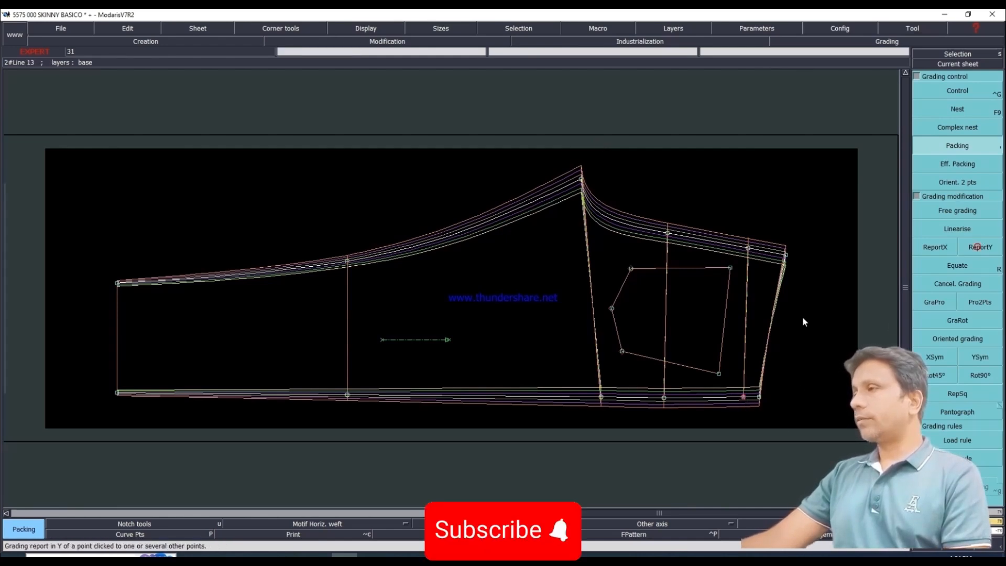
left_click(750, 401)
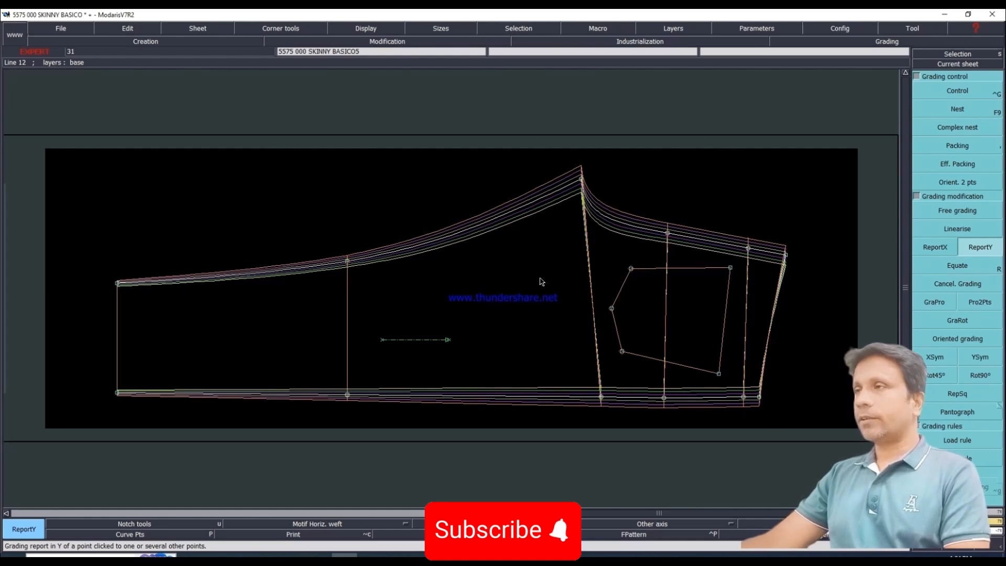
Step: Display the front and back leg sheets together and arrange the front leg directly above the back leg
key("j")
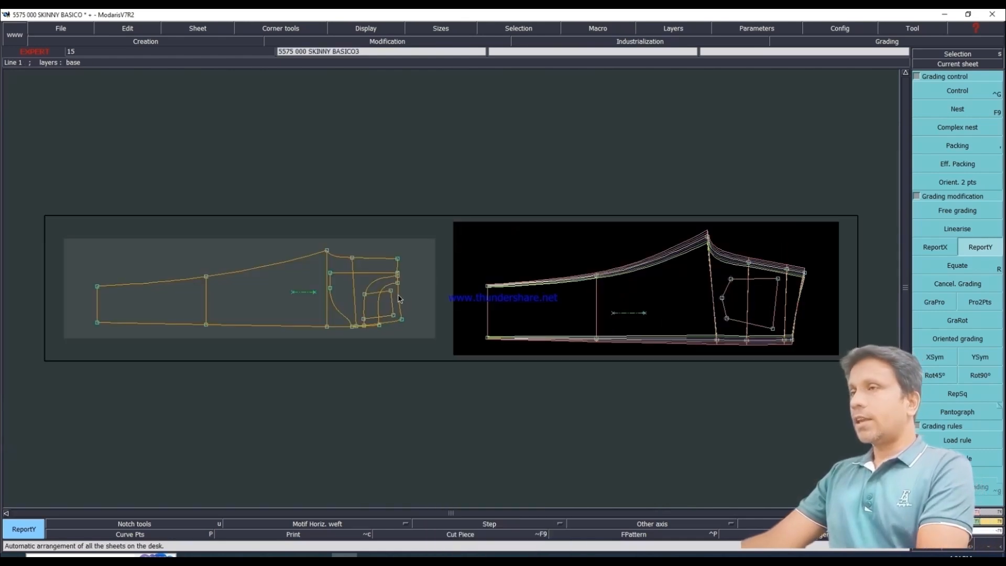
key("space")
left_click(316, 297)
left_click(659, 164)
left_click(663, 296)
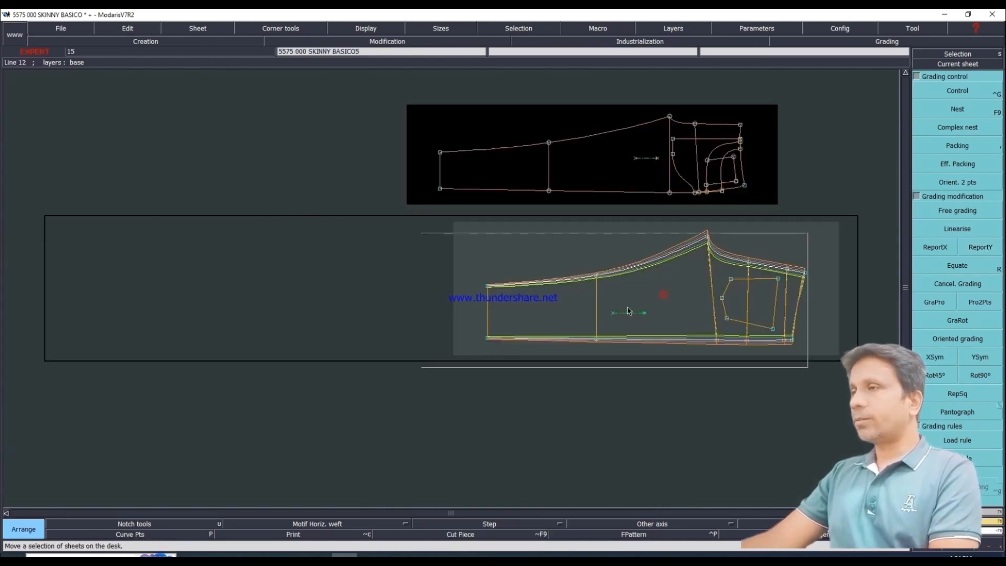
left_click(554, 348)
left_click(591, 199)
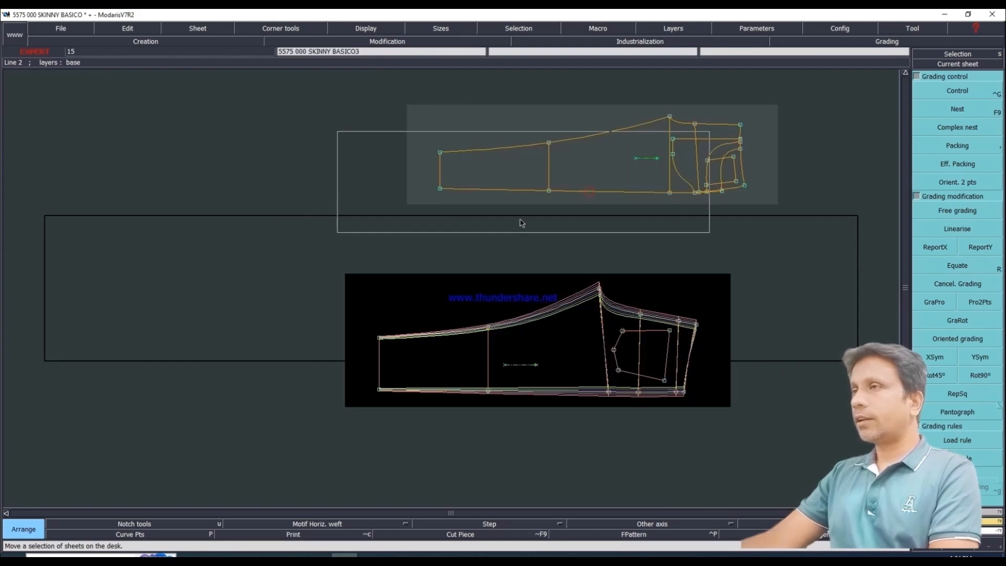
left_click(519, 255)
key("Return")
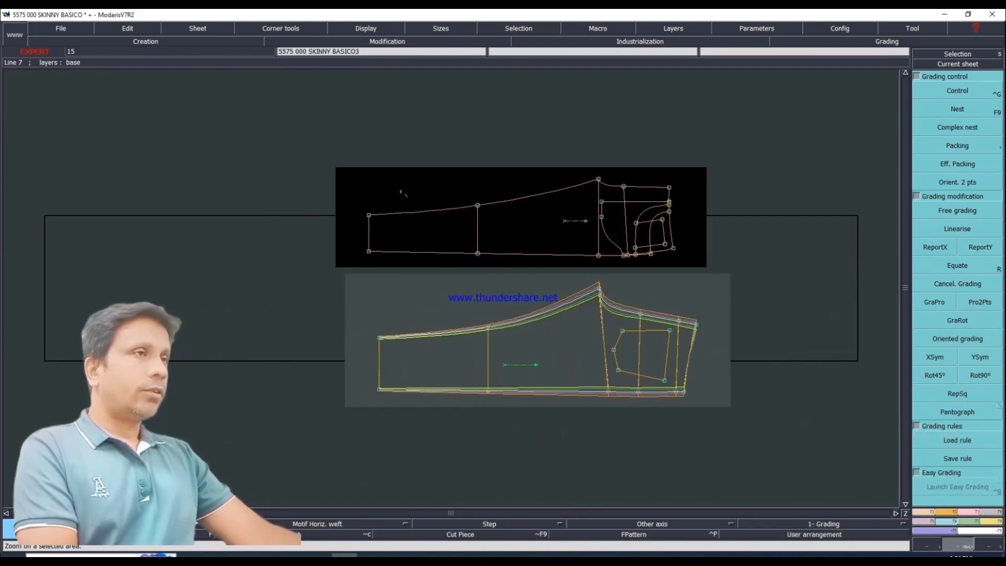
left_click_drag(304, 159, 770, 445)
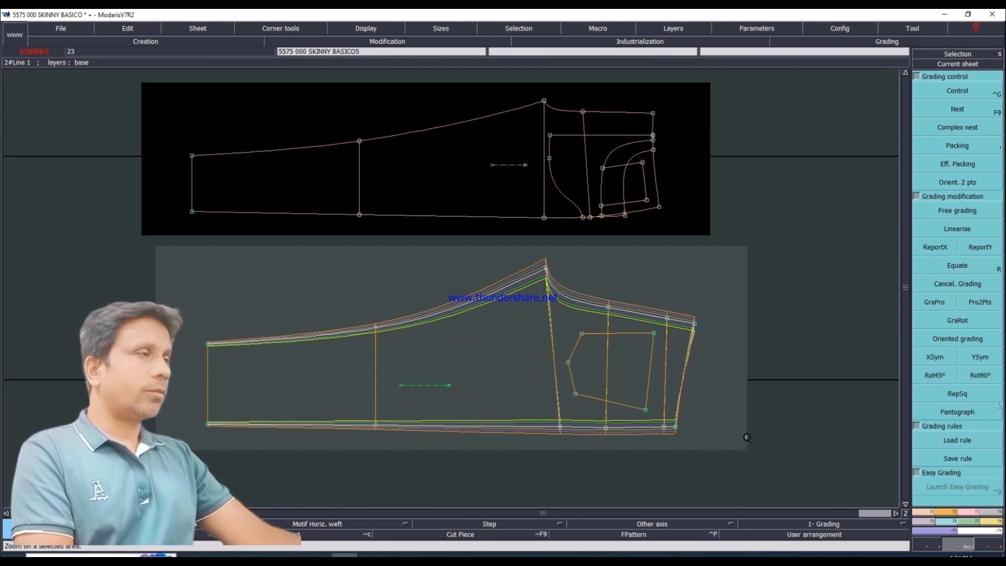
Step: Copy the back leg's side-seam waist Y grading to the front leg's waist corner at the side seam with ReportY
left_click(980, 249)
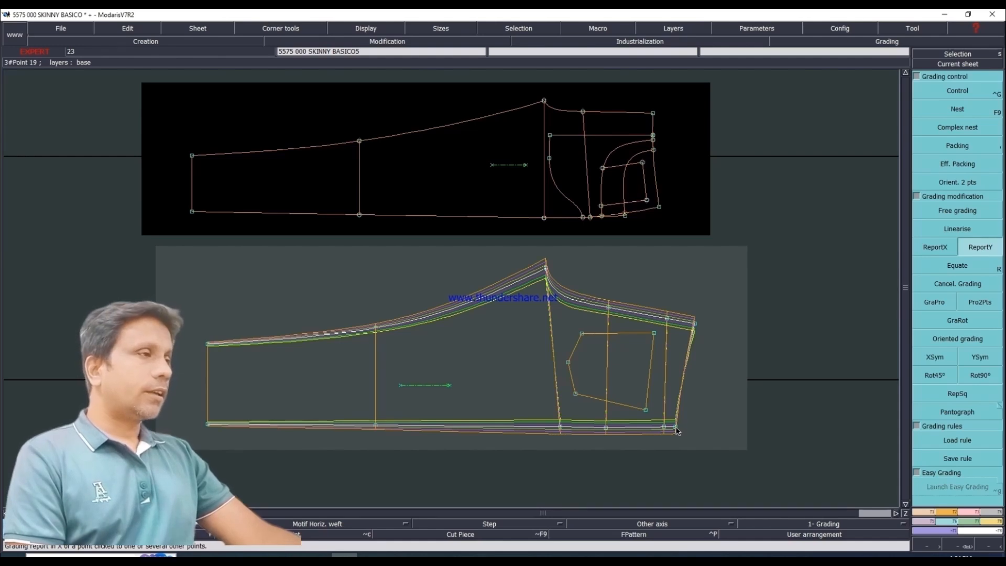
left_click(660, 207)
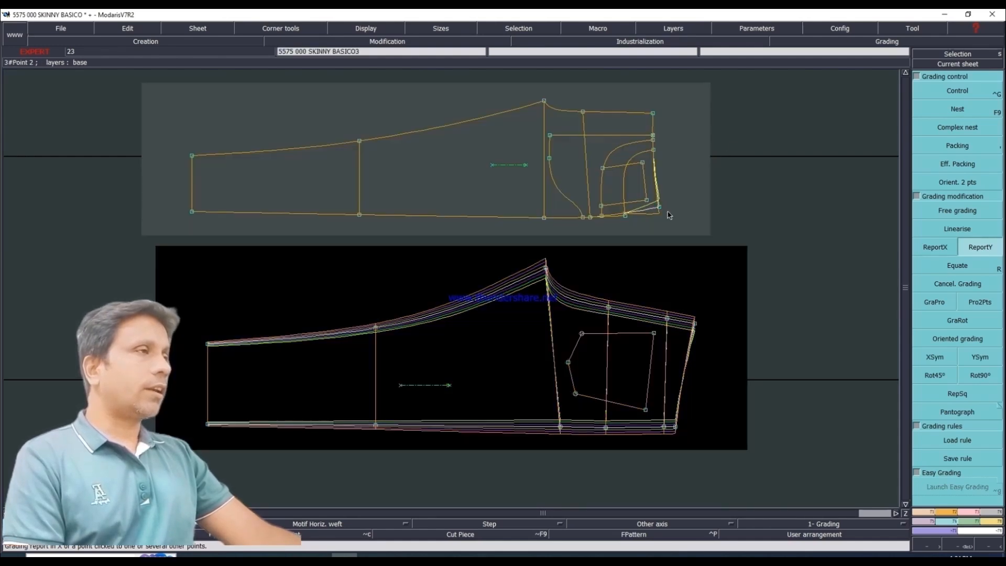
left_click(628, 218)
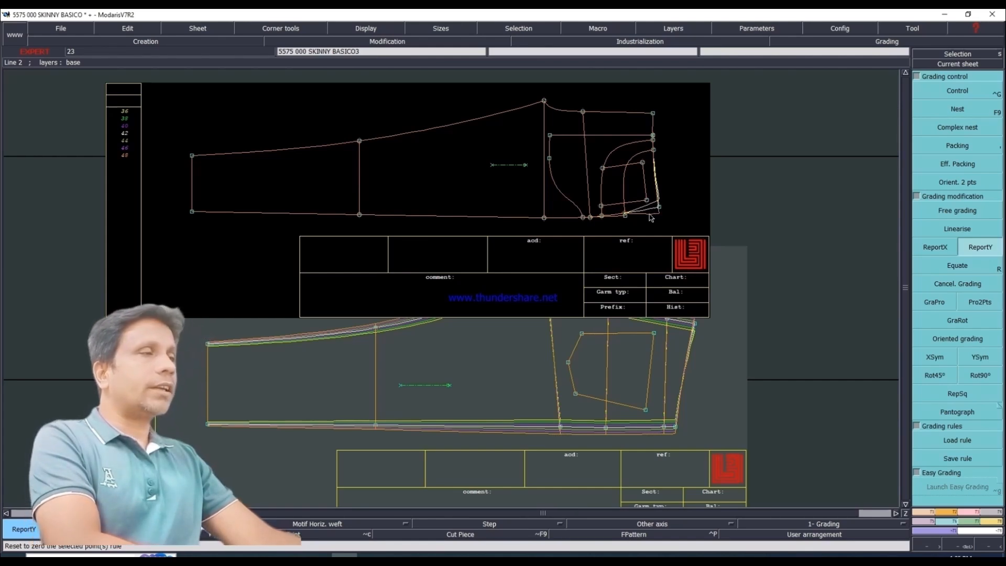
Step: Show the front sheet's size list and title block, display all its sizes as a nest, and move the back sheet slightly lower
key("F11")
key("F12")
key("F9")
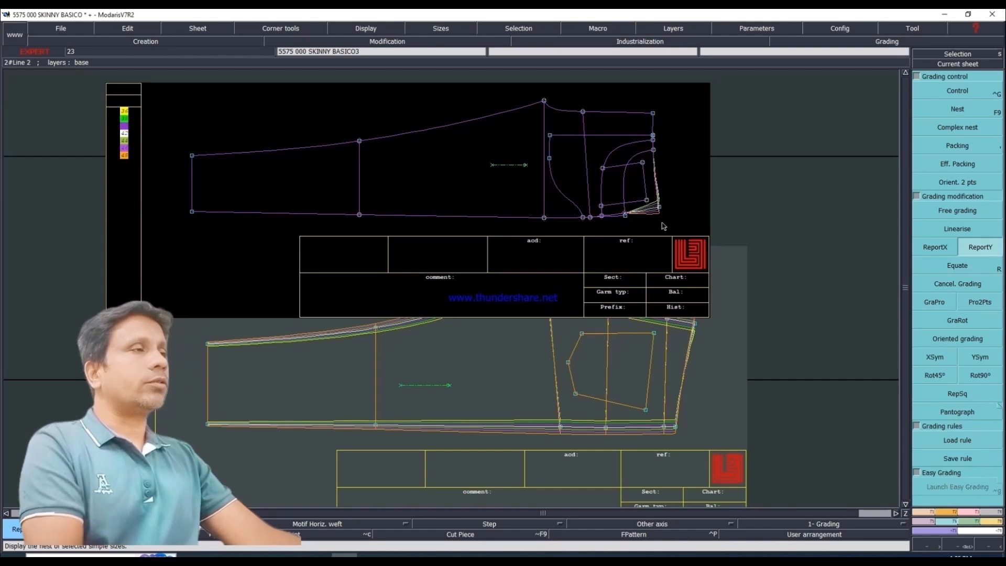
key("q")
left_click_drag(548, 339, 548, 368)
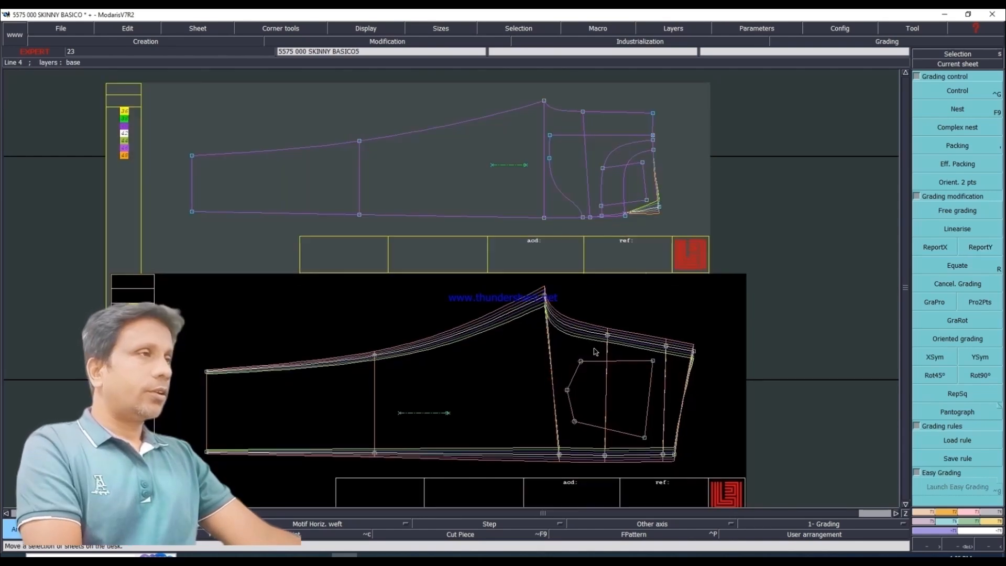
Step: Copy the back leg's side-seam Y grading to the front leg's pocket and upper side-seam points with ReportY
left_click(621, 212)
left_click(980, 247)
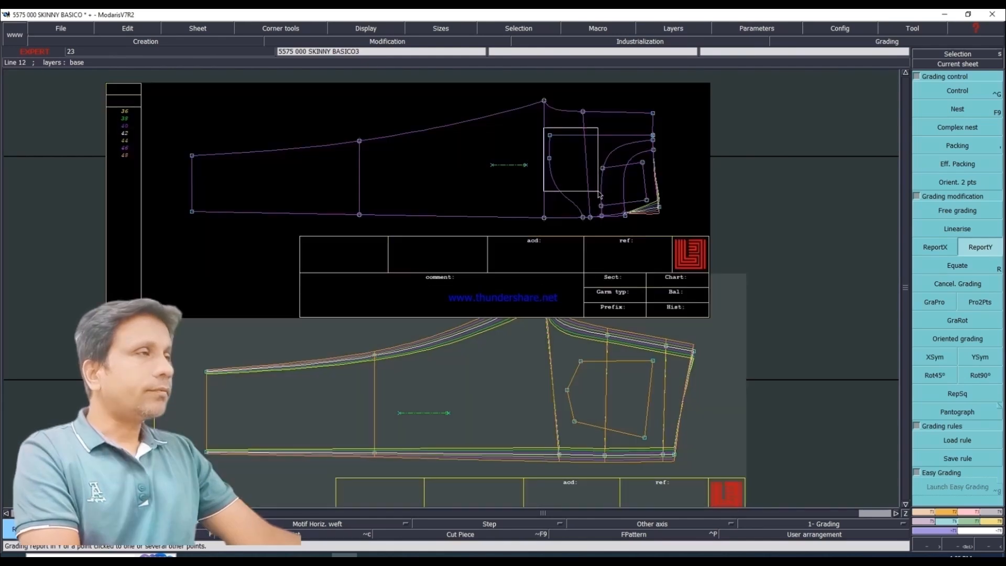
left_click_drag(544, 128, 670, 228)
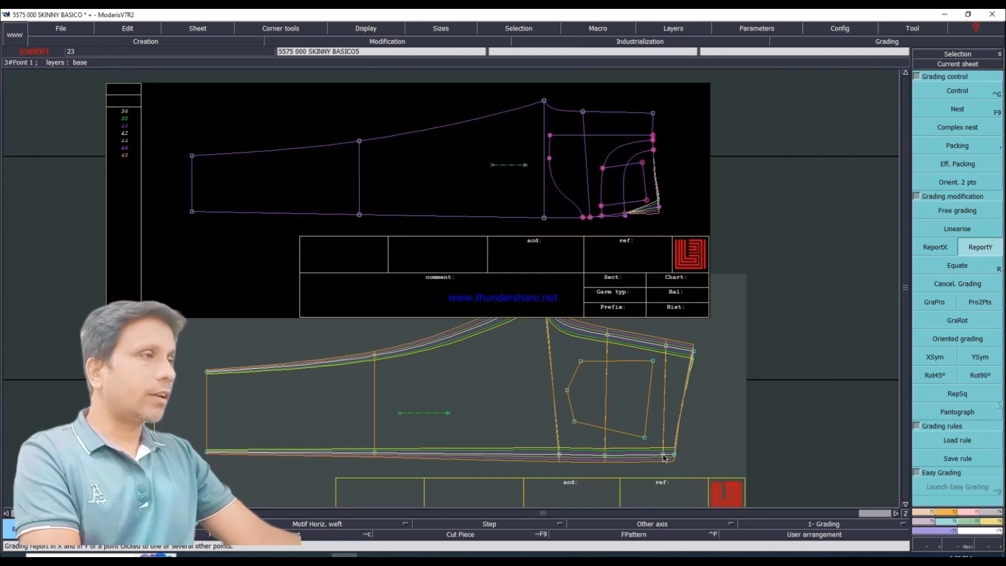
left_click(623, 216)
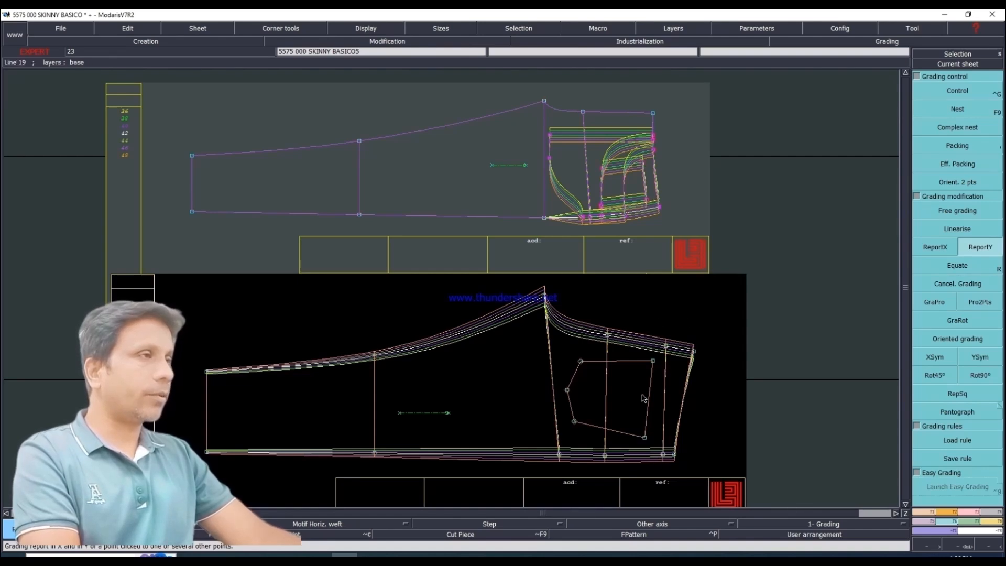
Step: Copy the back leg's side-seam Y grading to the front leg's thigh, knee and hem points on the side seam with ReportY
left_click(552, 231)
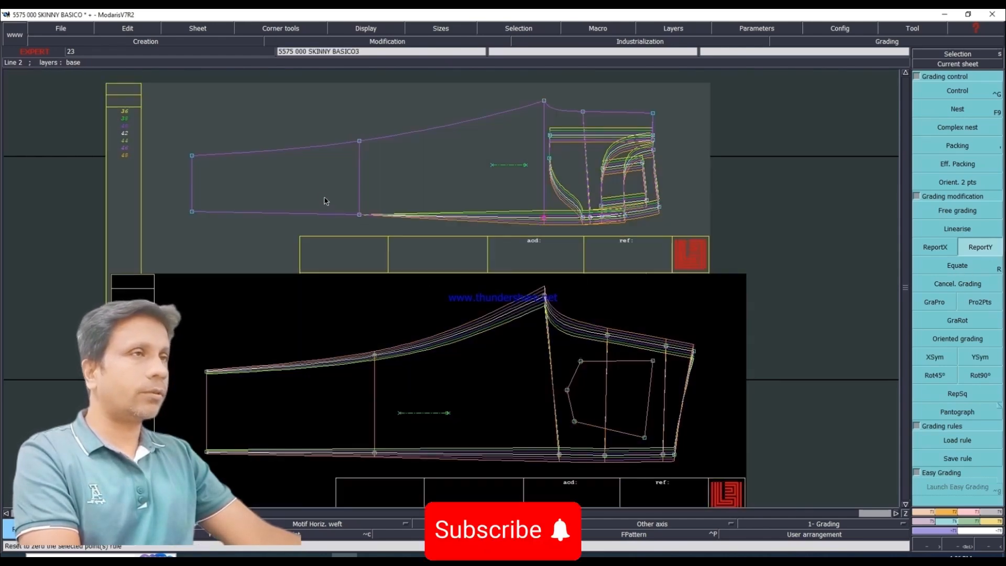
left_click_drag(324, 192, 383, 235)
left_click(375, 455)
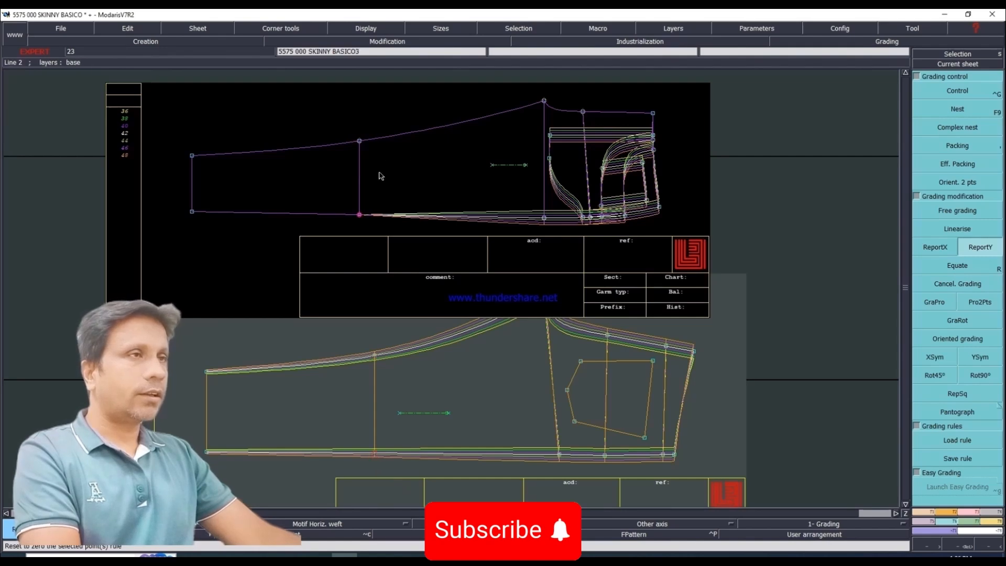
left_click(359, 215)
left_click_drag(178, 199, 211, 250)
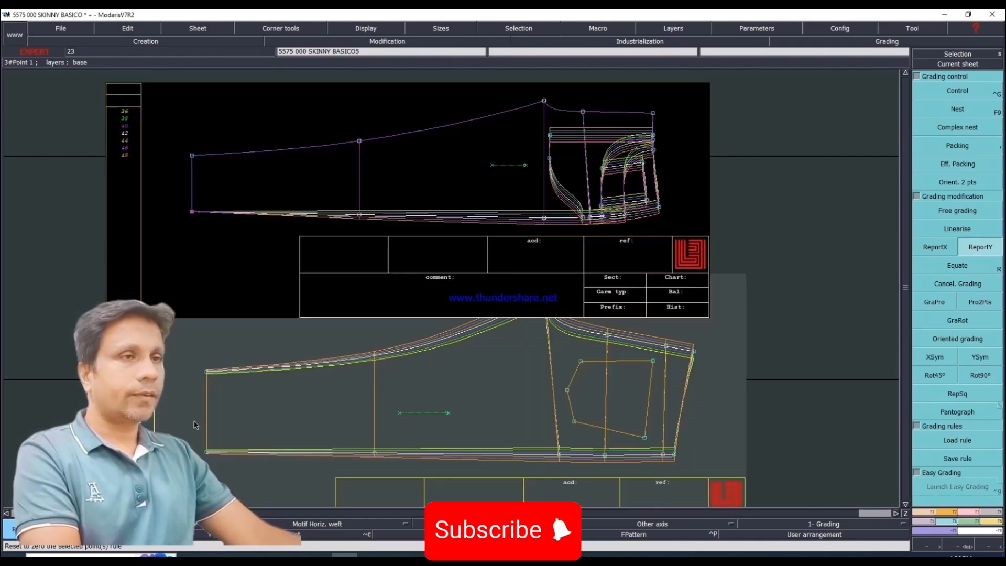
left_click(189, 213)
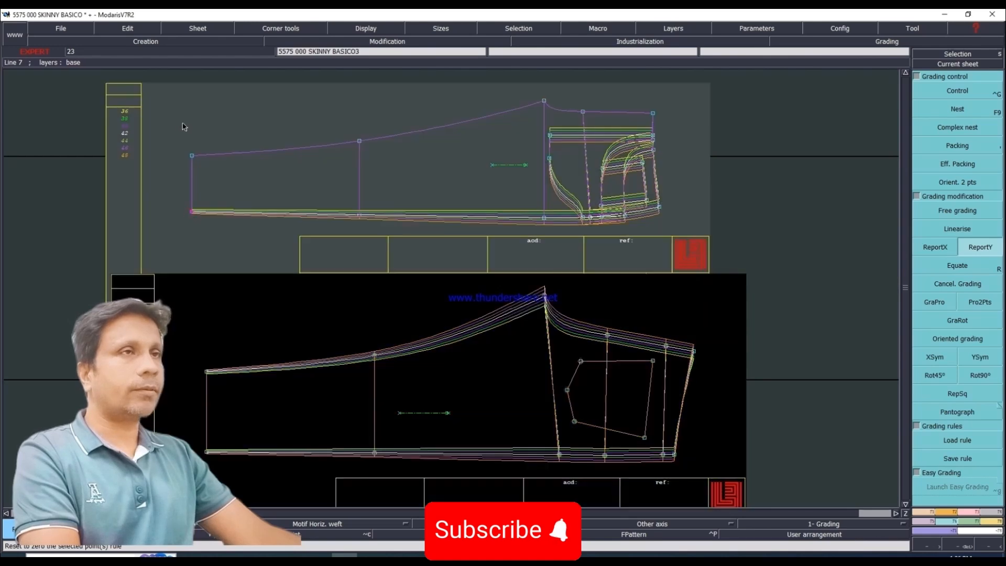
Step: Copy the back leg's inseam Y grading at the hem and knee to the matching front leg points with ReportY
left_click_drag(180, 143, 208, 162)
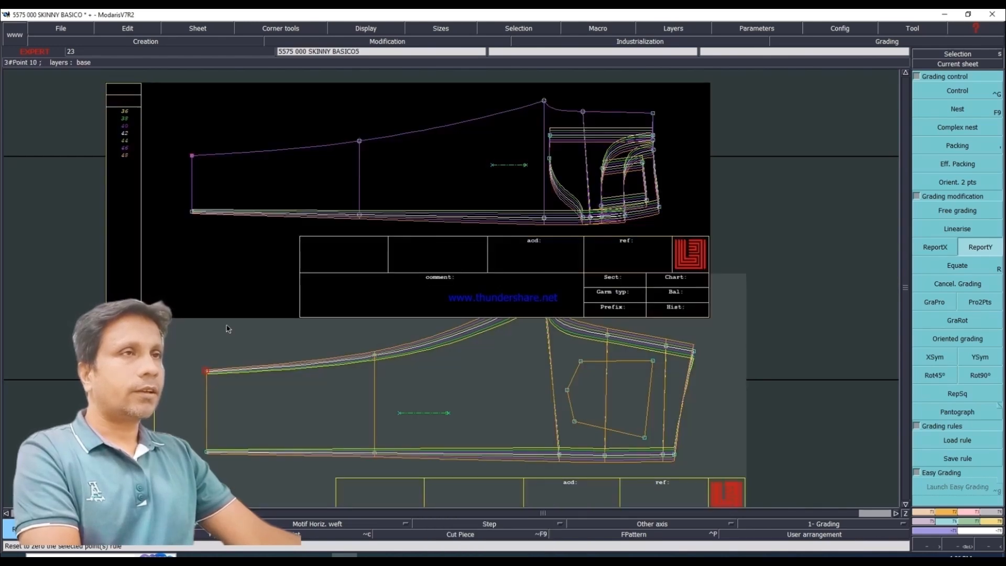
left_click(193, 157)
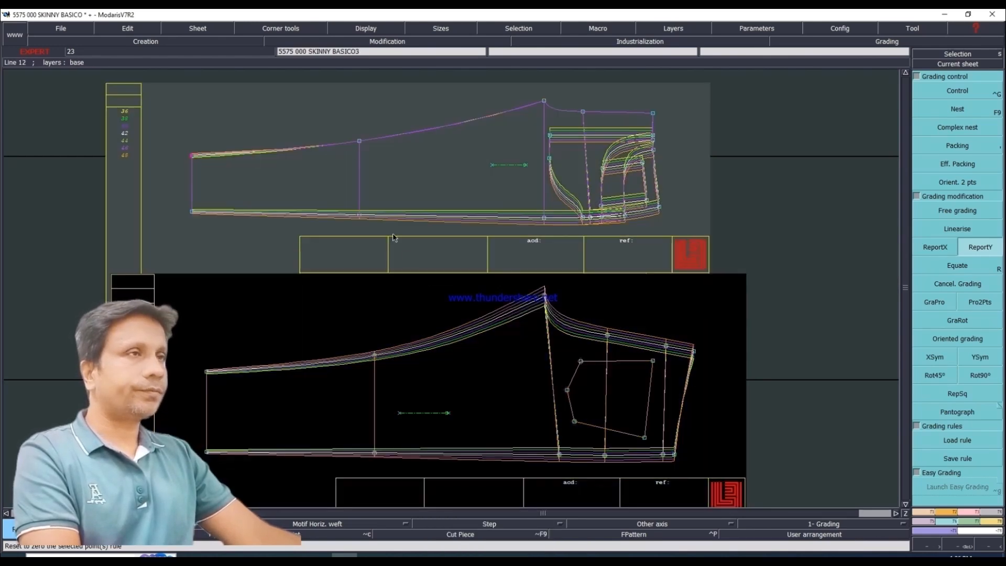
left_click_drag(344, 114, 392, 173)
left_click(375, 355)
left_click(357, 140)
Step: Move the front sheet slightly higher and the back sheet lower to separate them, and select the front leg's crotch point
key("space")
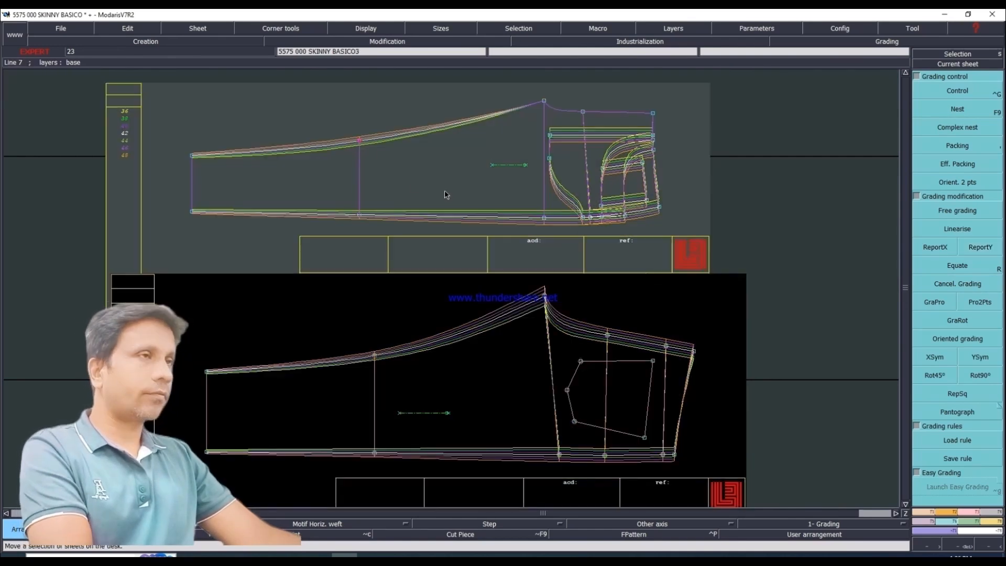
left_click_drag(445, 191, 445, 178)
left_click_drag(474, 341, 473, 373)
left_click(545, 88)
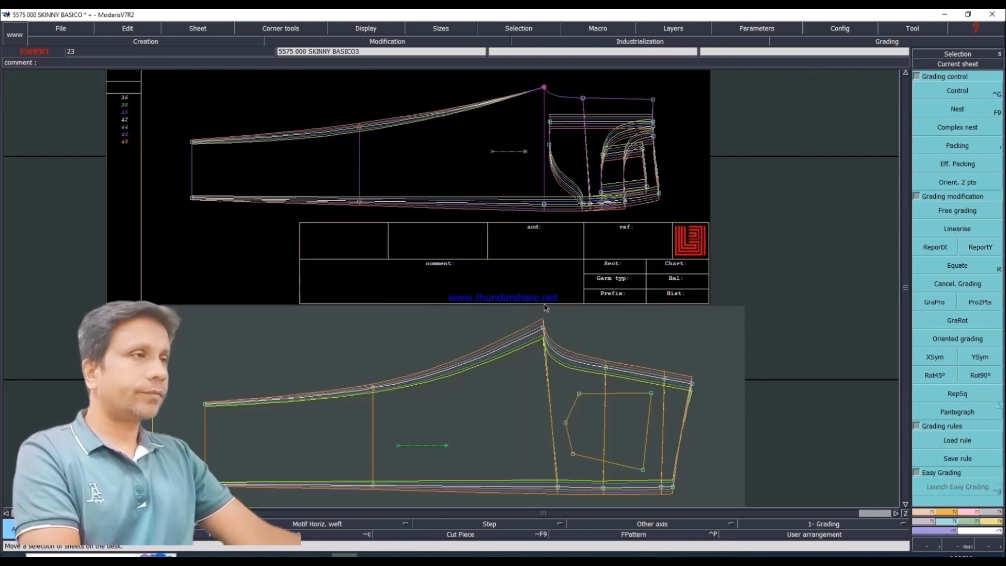
left_click_drag(544, 323, 544, 328)
Step: Report Y grading to the front leg's crotch point, the centre-front hip point and the centre-front waist corner, and clear the selection
left_click(986, 248)
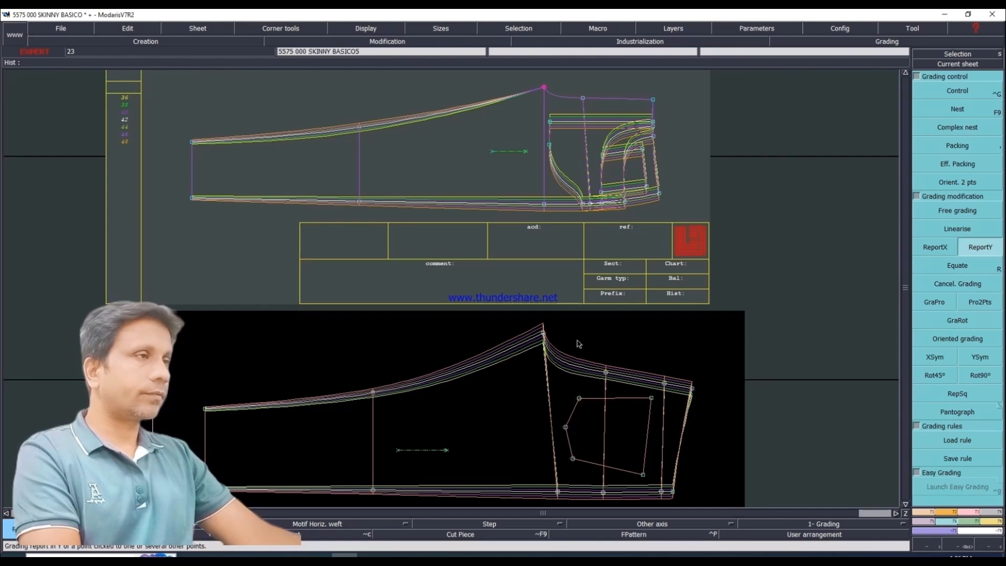
left_click(544, 87)
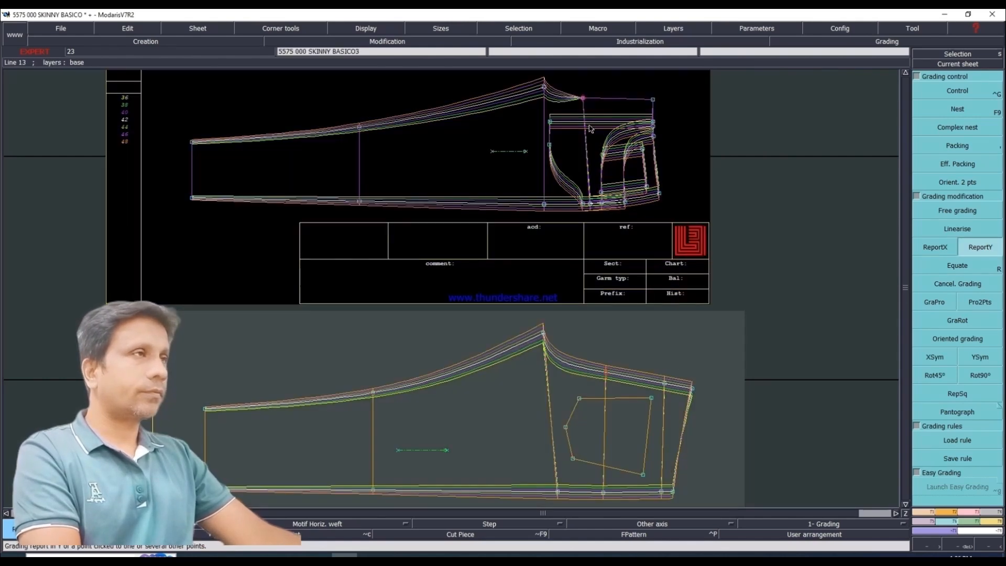
left_click(582, 98)
left_click(652, 100)
left_click(653, 99)
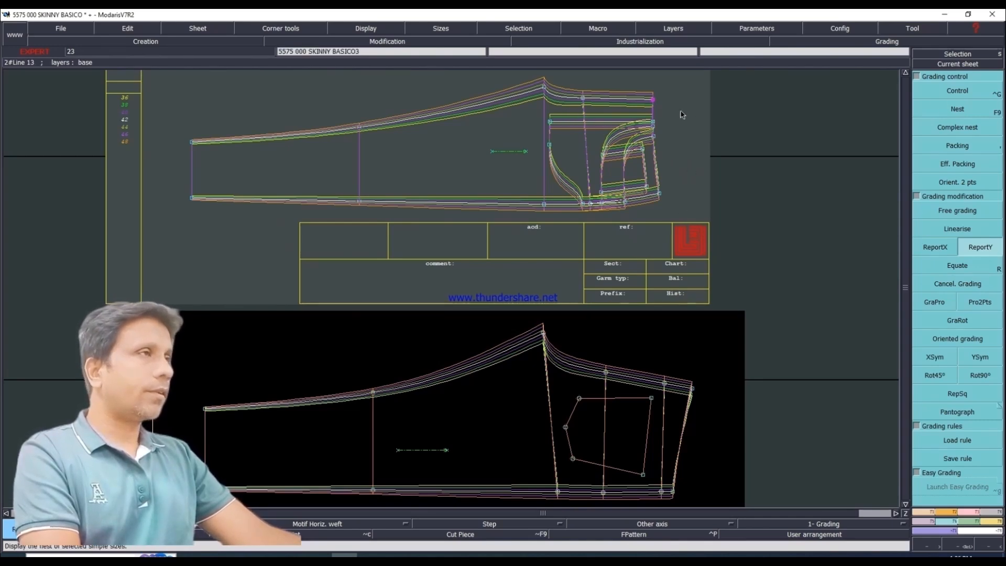
left_click_drag(545, 110, 576, 117)
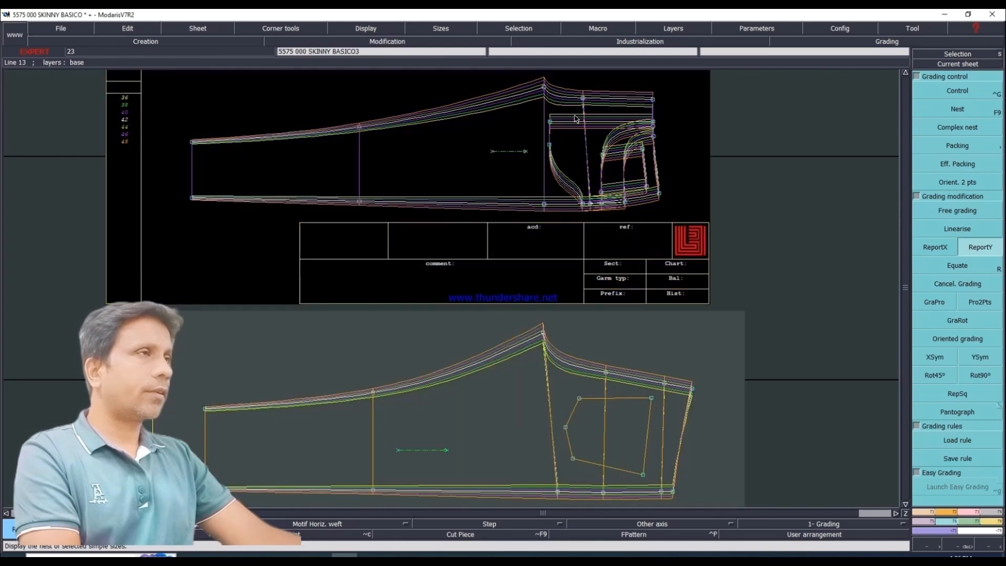
Step: Check the front leg's sizes stacked at the side-seam waist corner with Packing, and restore the original nest
left_click(962, 150)
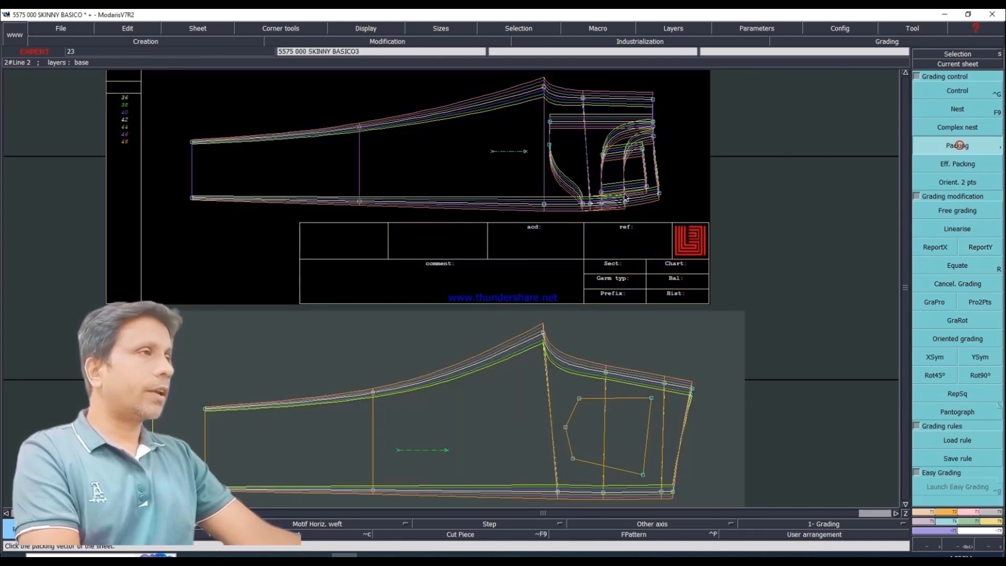
left_click(660, 196)
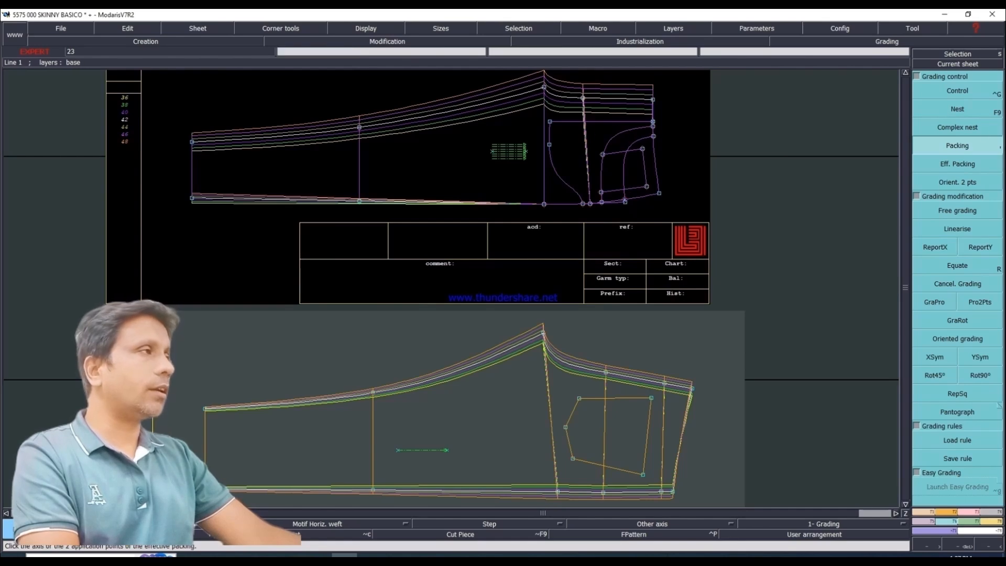
left_click(526, 172)
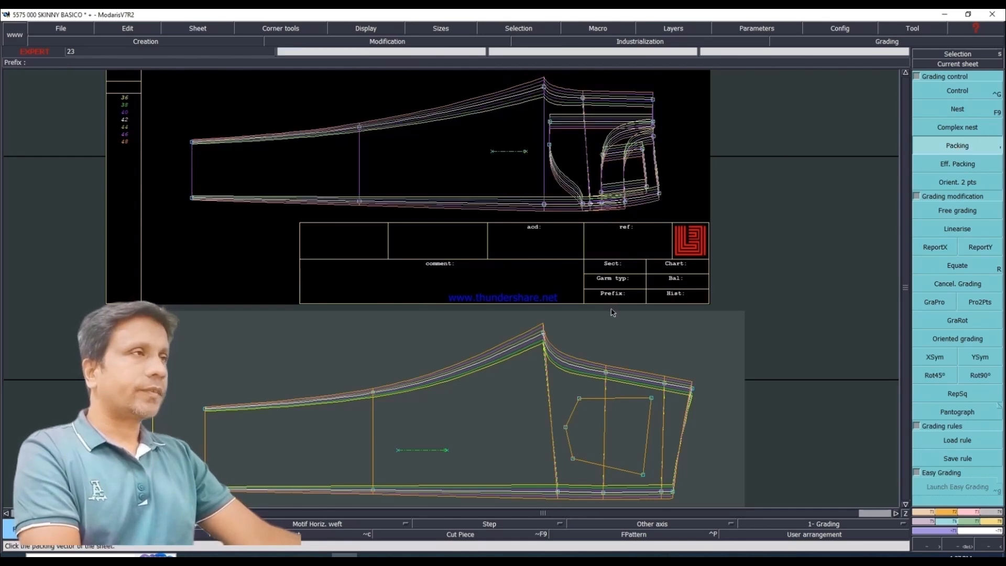
Step: Make the front leg sheet the current sheet so it is centred in the view
left_click(955, 64)
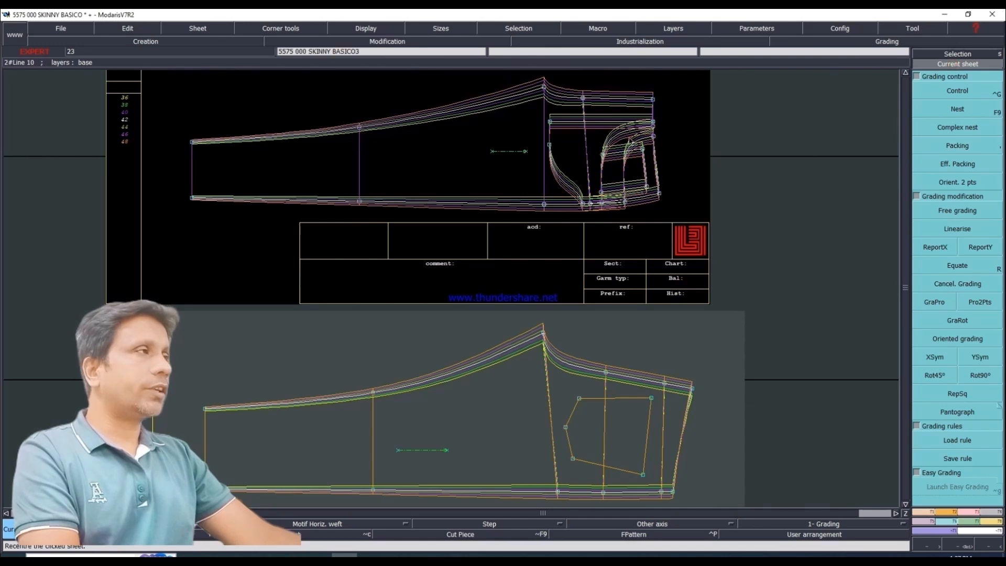
left_click(635, 108)
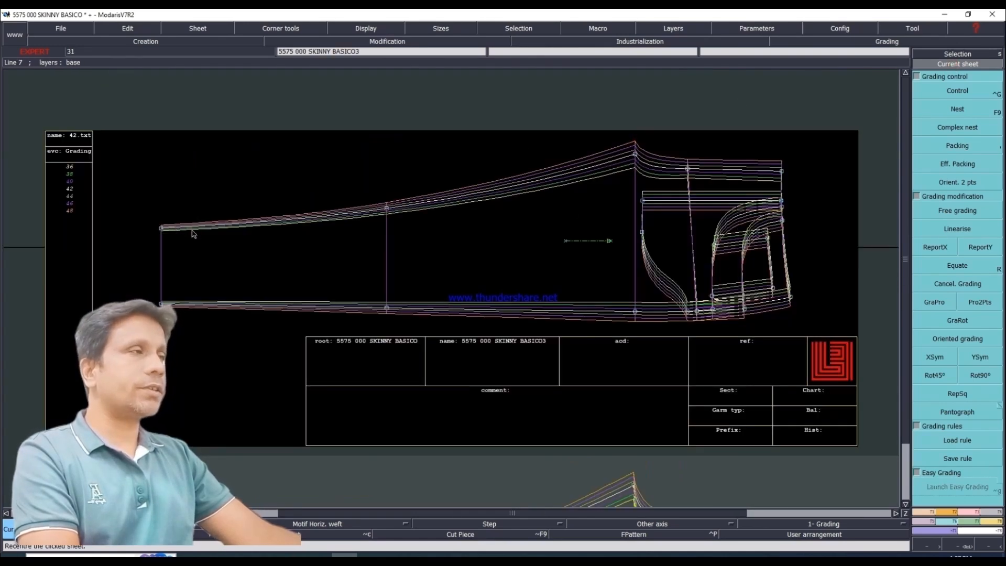
Step: Switch to the Excel measurement chart and highlight the INSIDE LENGTH and FRONT RISE rows in yellow
left_click(269, 555)
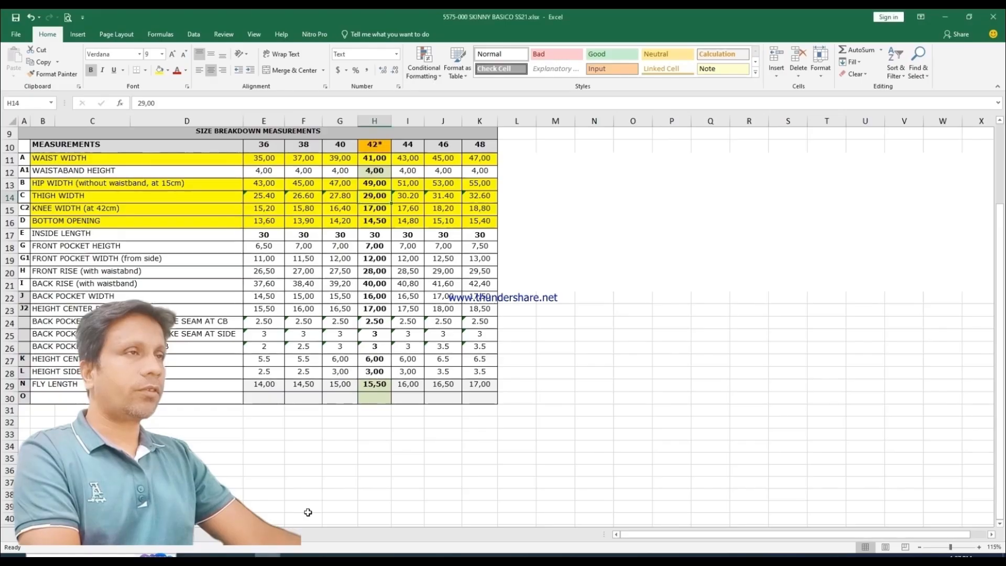
left_click_drag(42, 235, 478, 236)
left_click(159, 70)
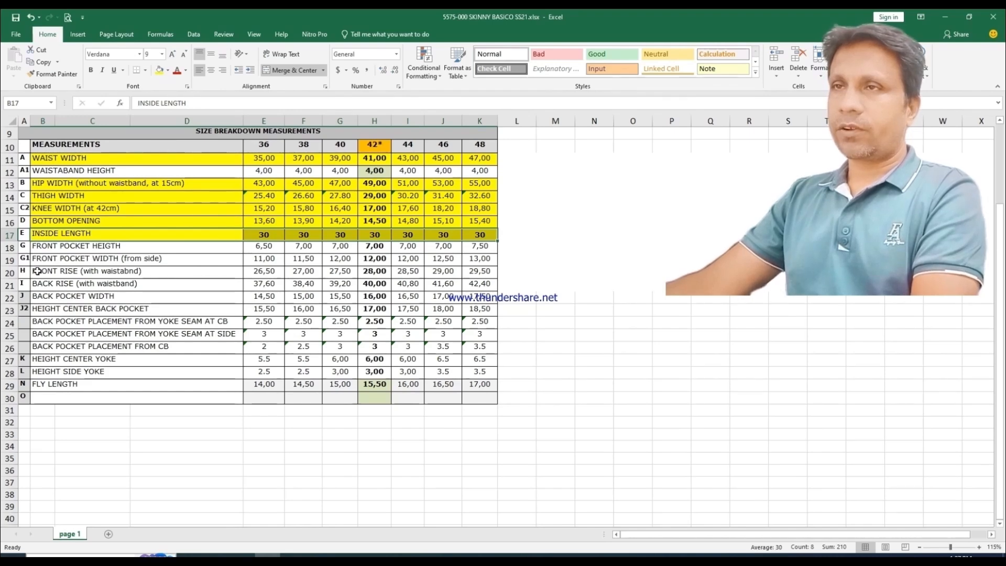
left_click(83, 271)
left_click_drag(83, 271, 493, 271)
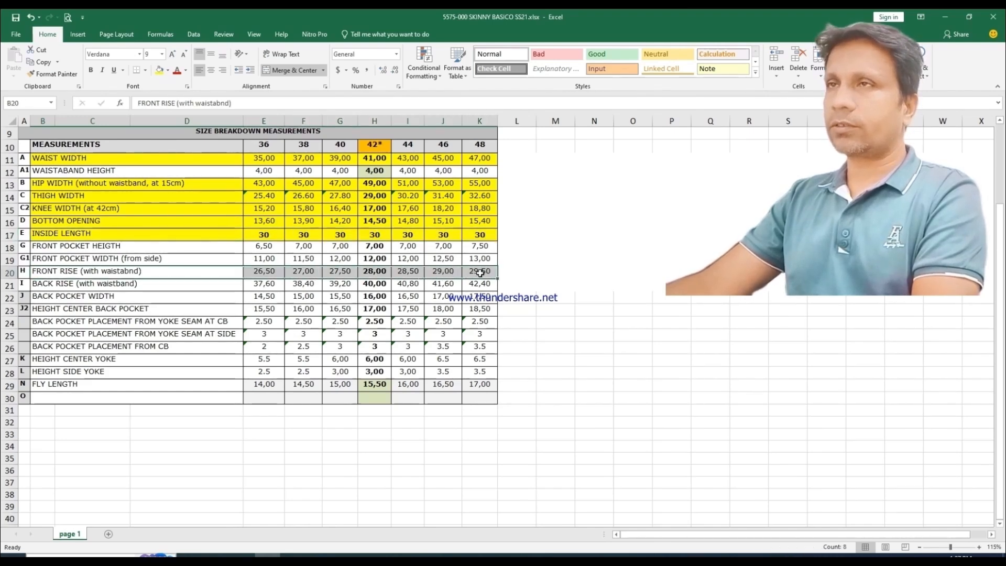
left_click(162, 70)
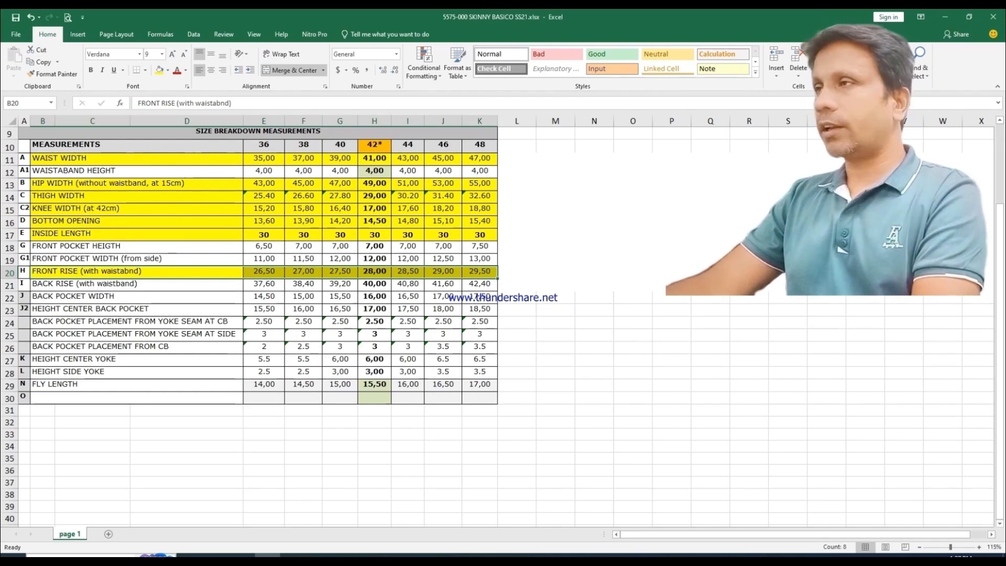
Step: Switch to Modaris and set the front leg's centre-front waist corner grading to a ddx of 0.5 for every size
left_click(344, 555)
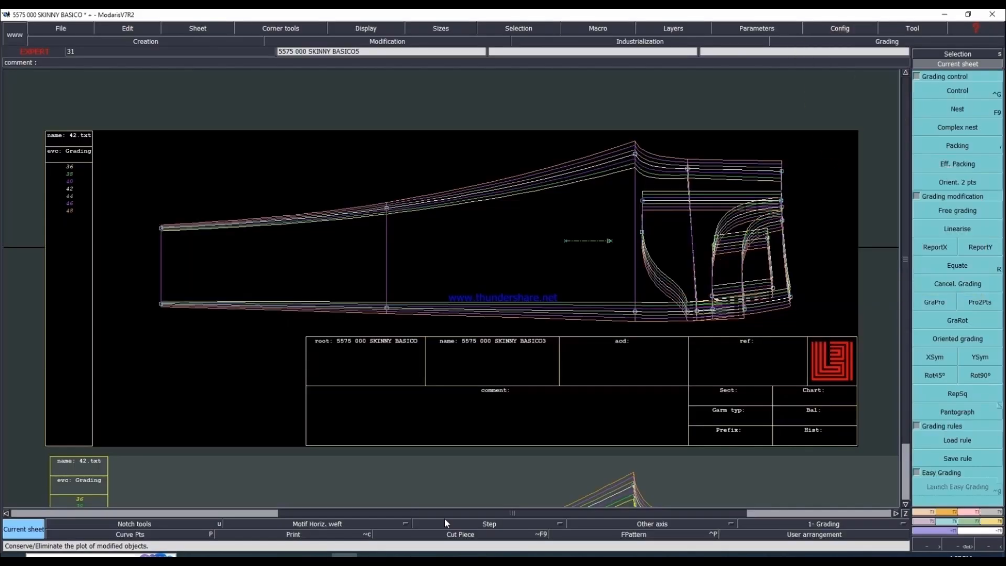
left_click(961, 90)
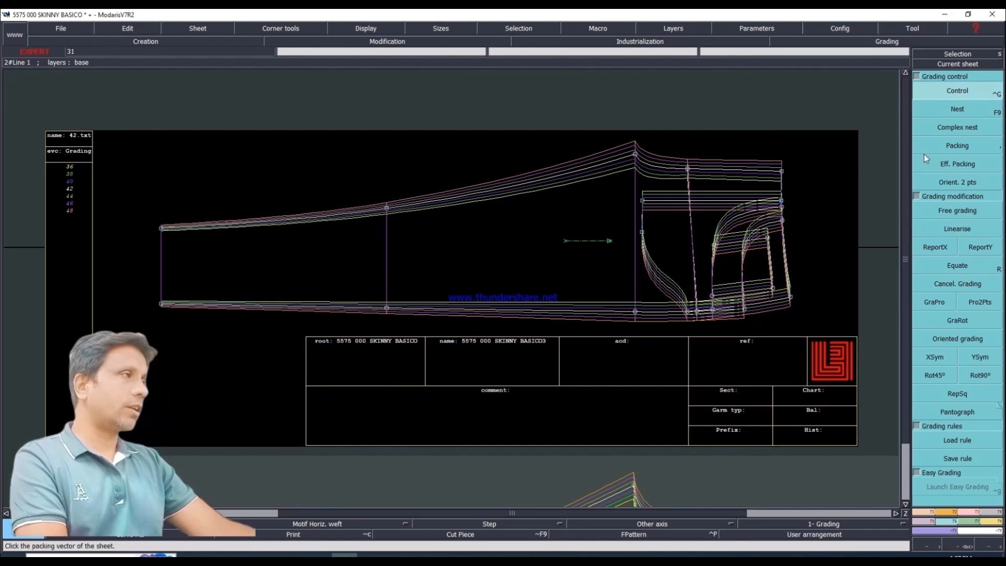
left_click(781, 172)
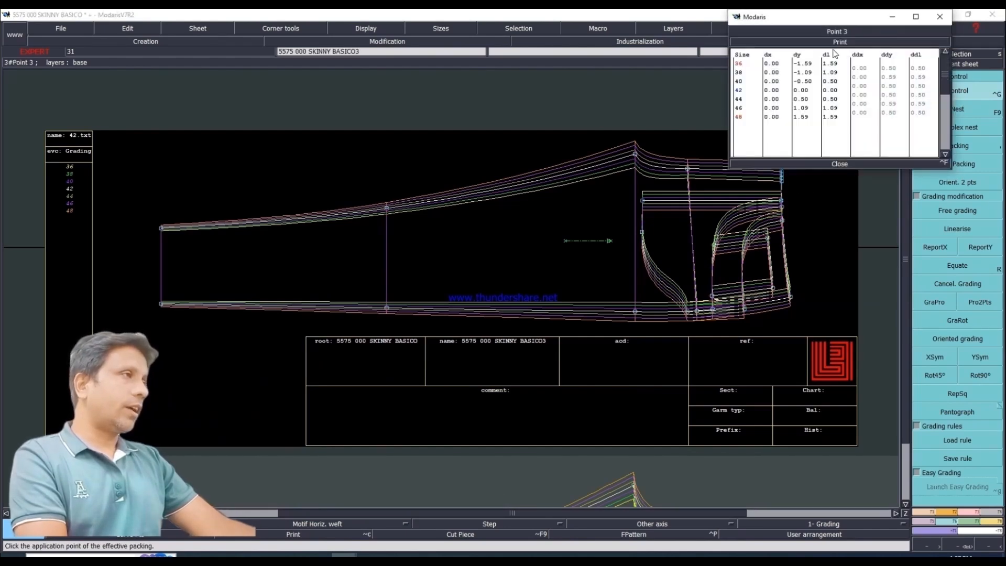
left_click_drag(829, 22, 494, 36)
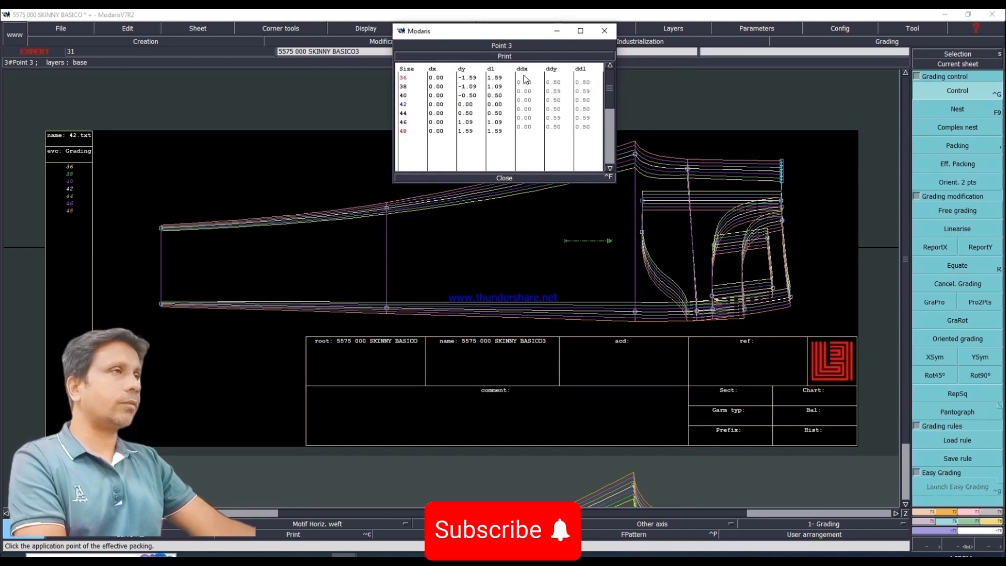
left_click_drag(529, 84, 530, 105)
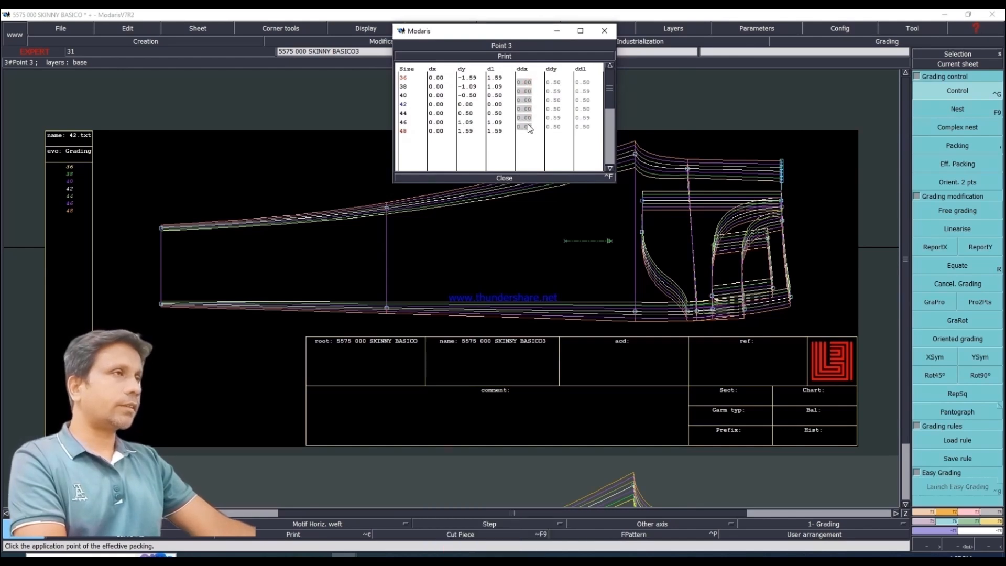
type(".5")
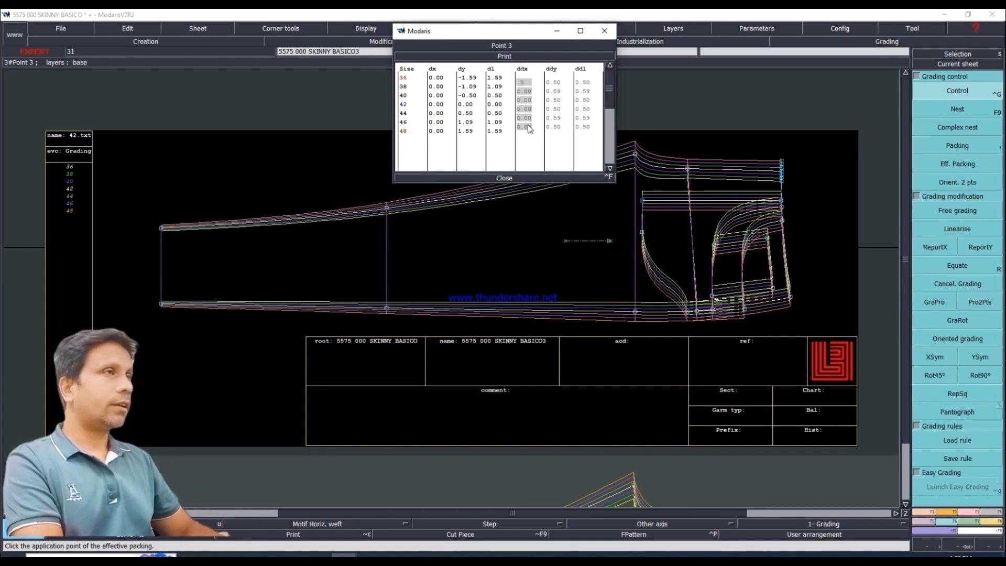
key("Return")
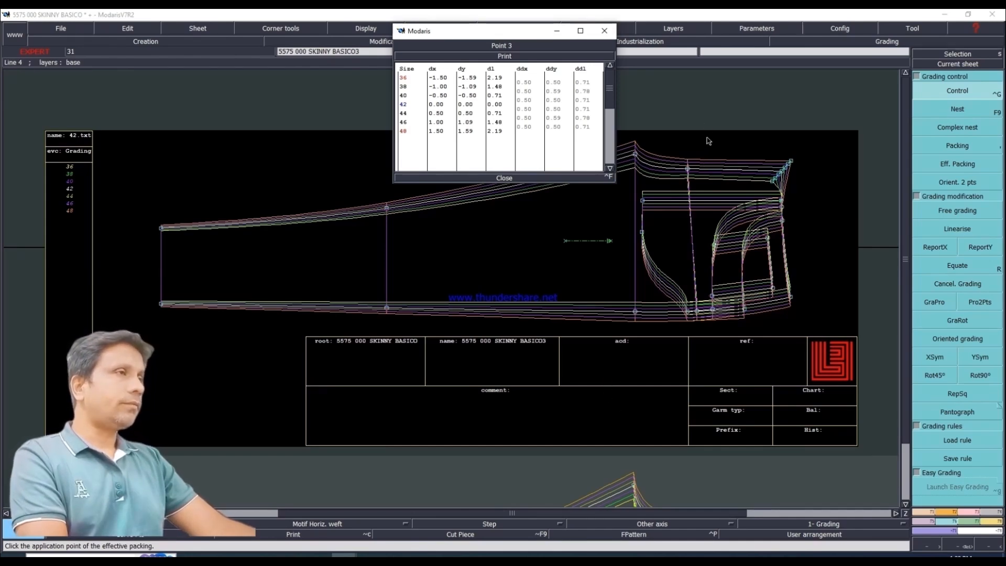
left_click(504, 178)
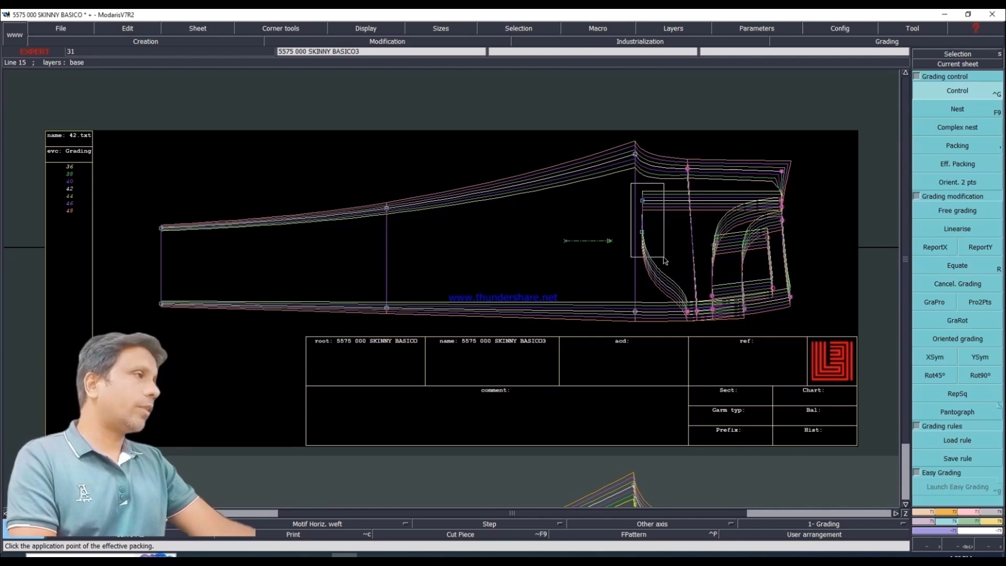
Step: Copy the centre-front waist corner's X grading to the selected waist, hip, fly and pocket points of the front leg with ReportX
left_click(946, 249)
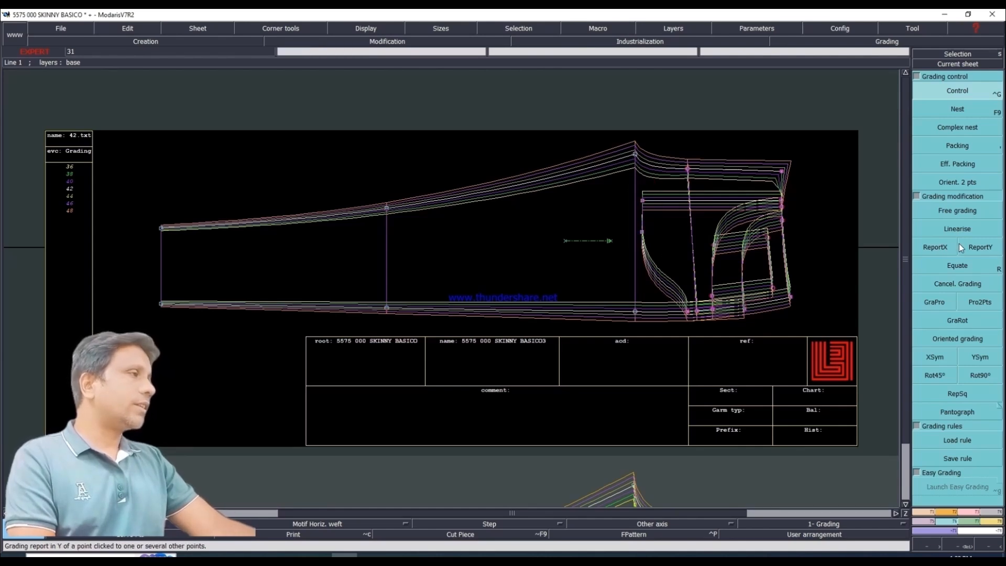
left_click(941, 247)
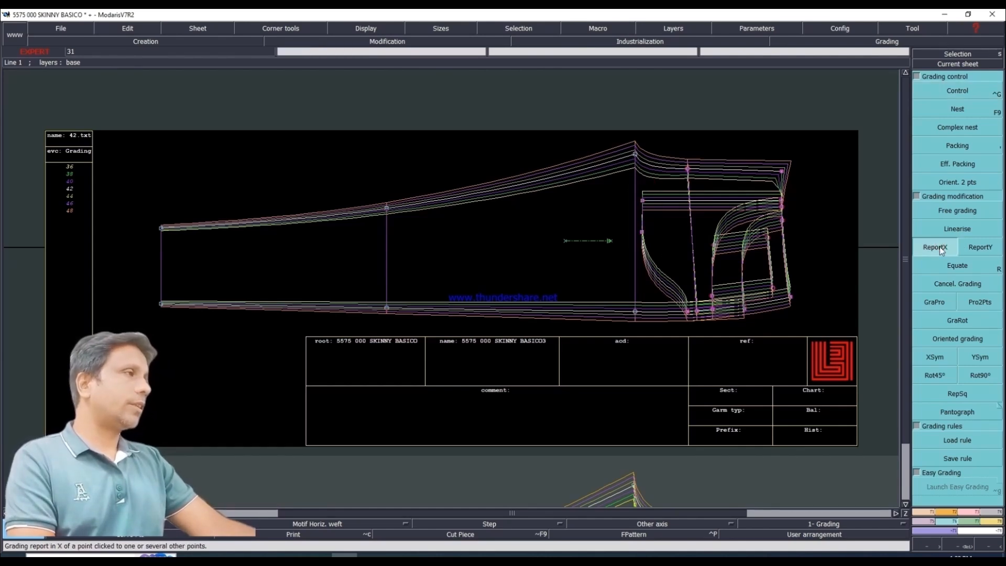
left_click(783, 172)
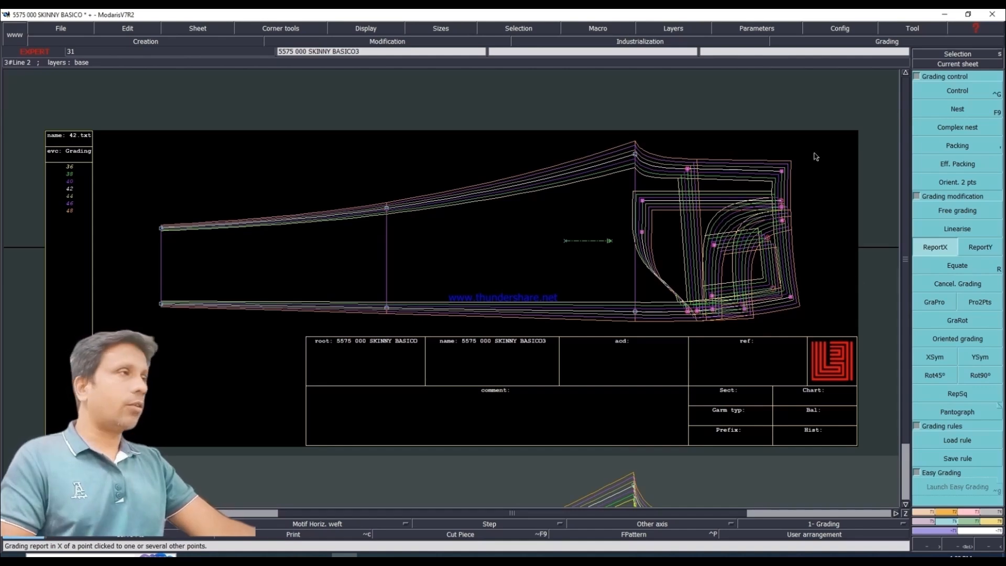
key("ctrl+z")
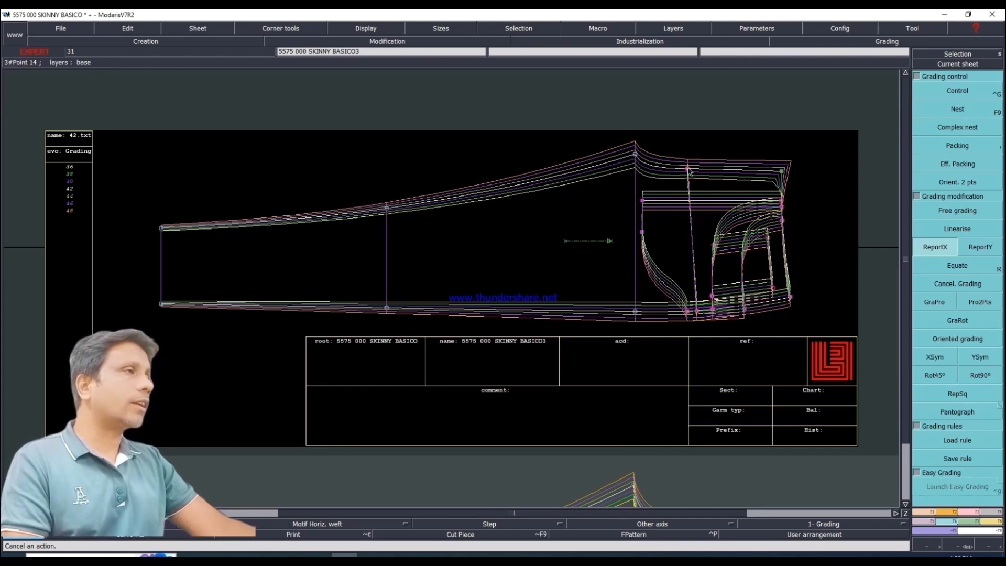
left_click(781, 171)
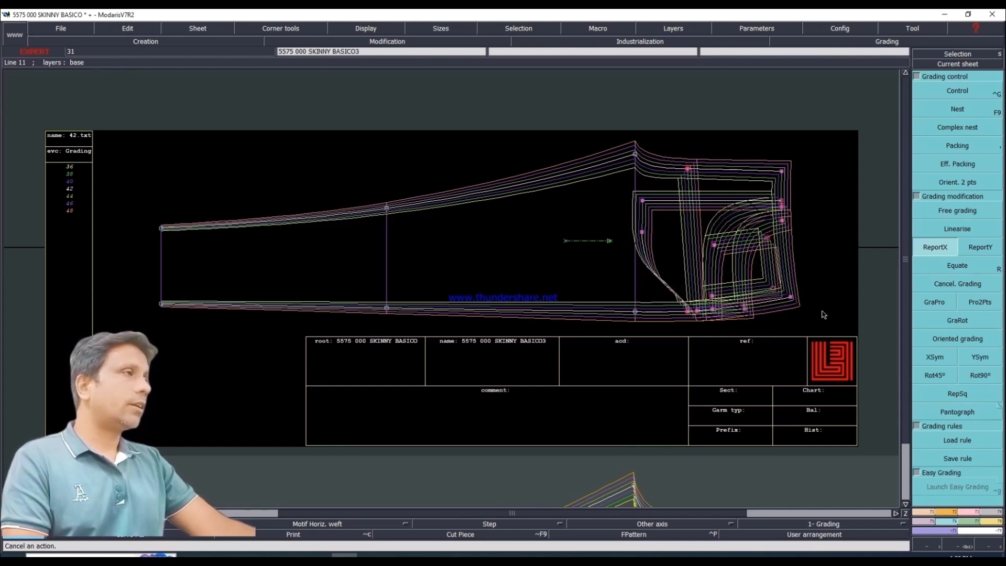
left_click(819, 170)
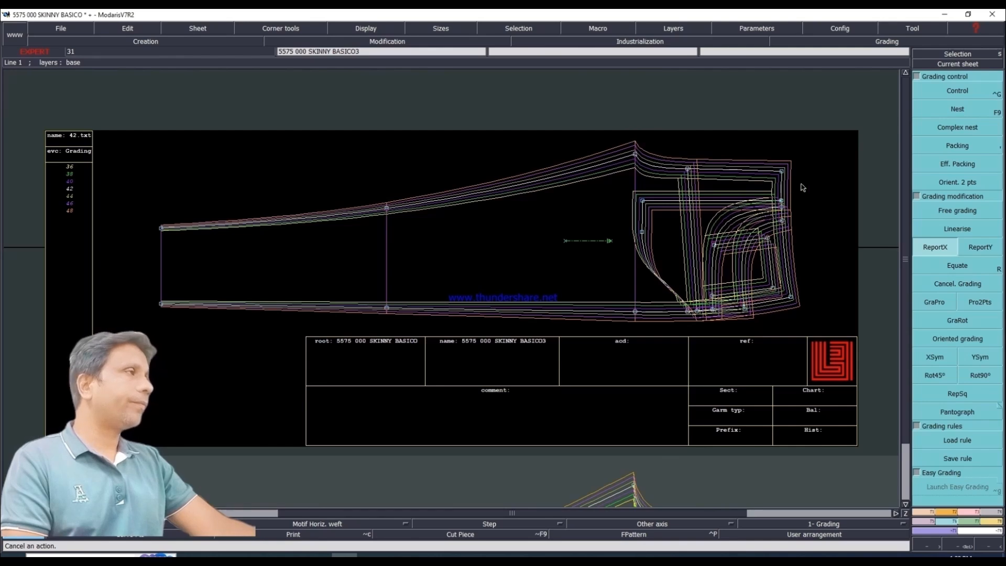
Step: Measure the front leg's front rise from crotch point to centre-front waist corner for sizes 36 to 48 and display the measurement spreadsheet
left_click(993, 522)
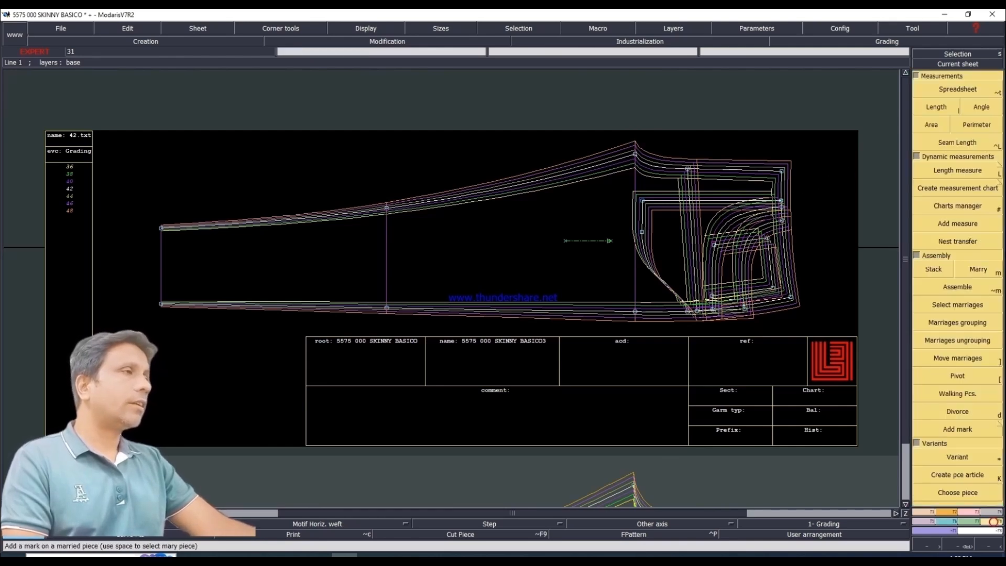
left_click(937, 107)
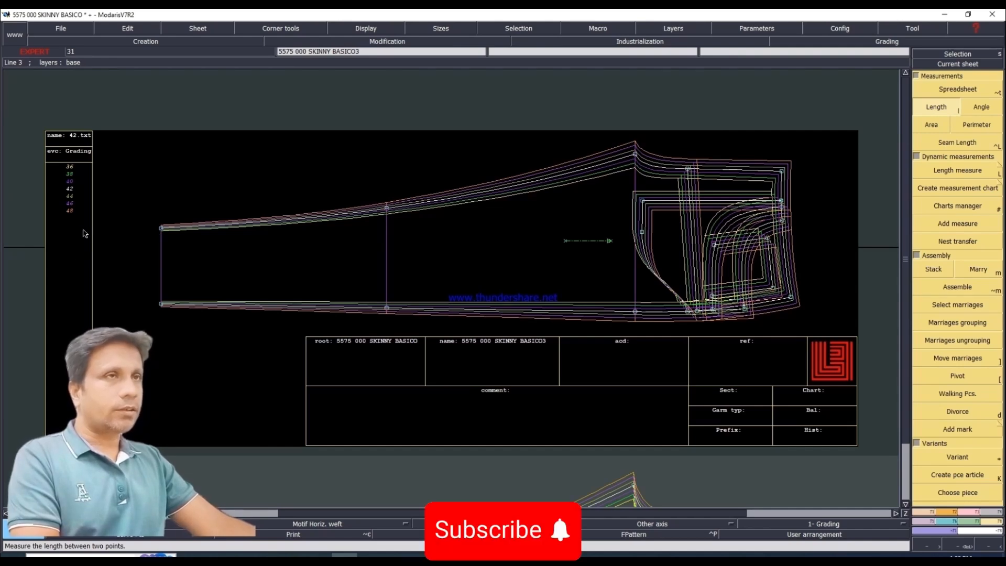
left_click_drag(84, 230, 57, 161)
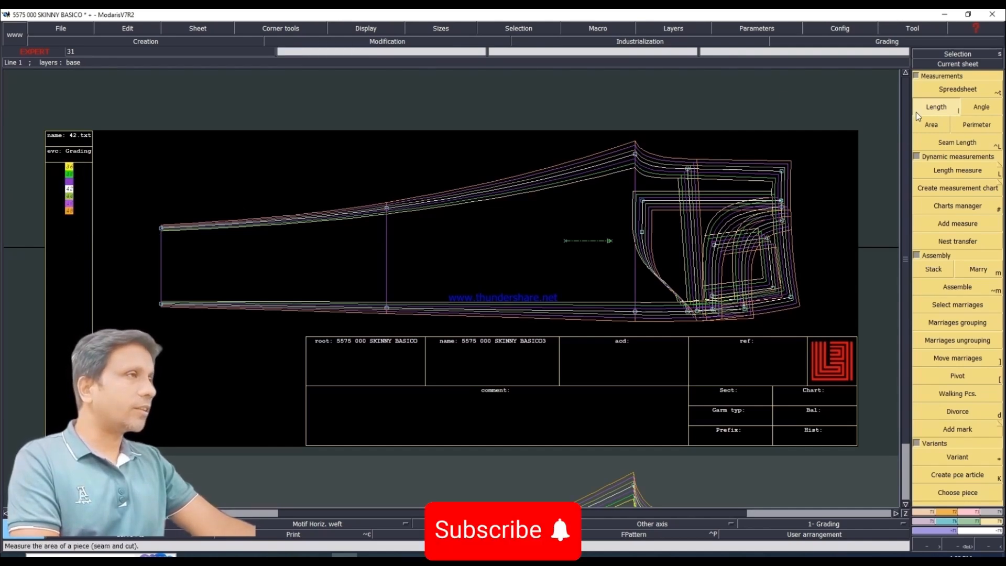
left_click(635, 154)
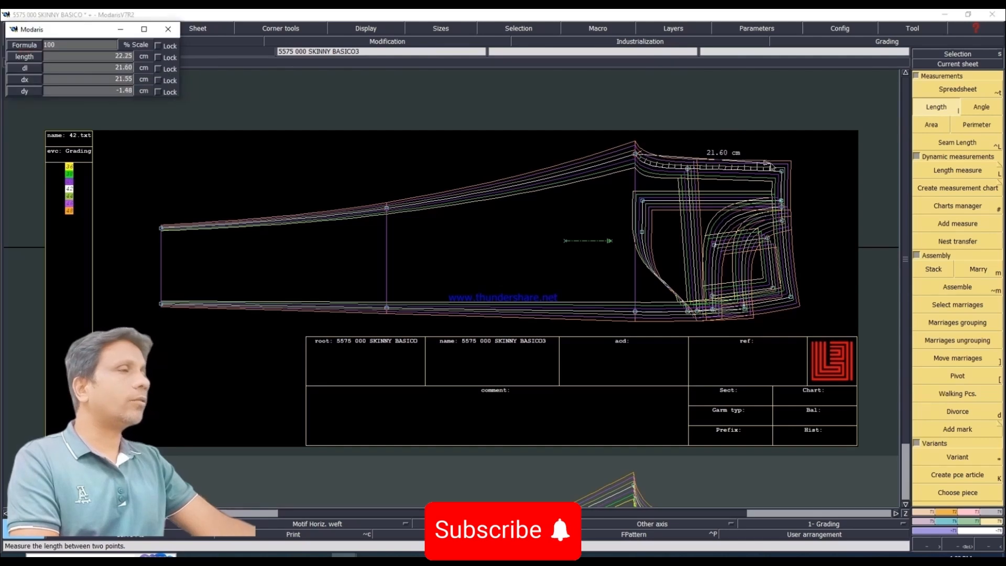
left_click(781, 172)
left_click(947, 88)
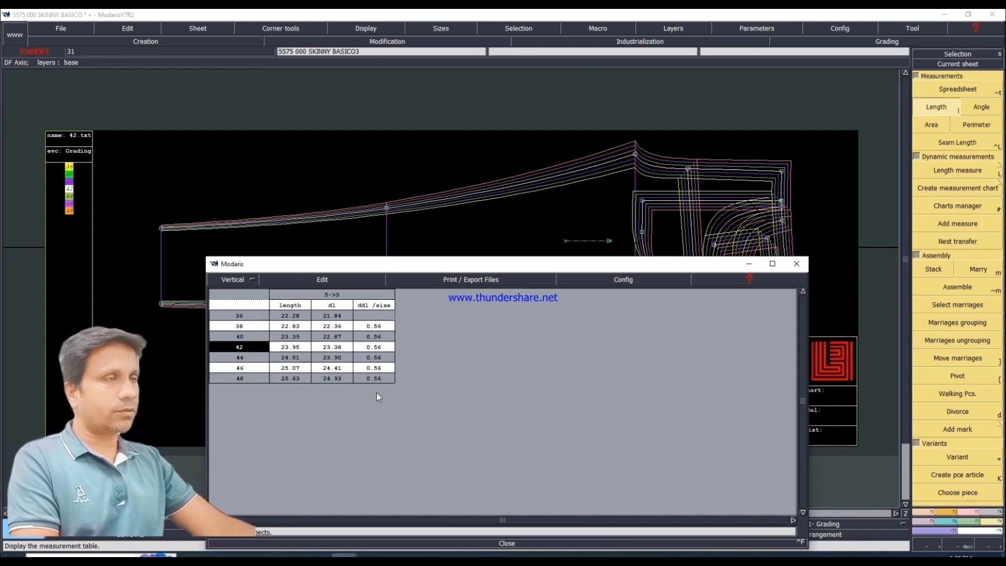
Step: Empty the measurement table and close it
left_click(320, 280)
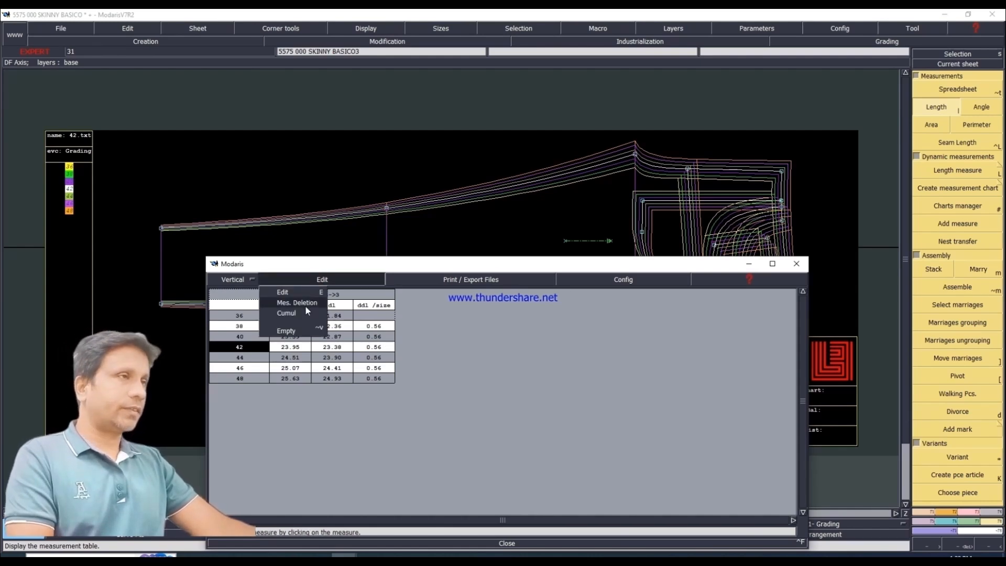
left_click(295, 337)
left_click(502, 543)
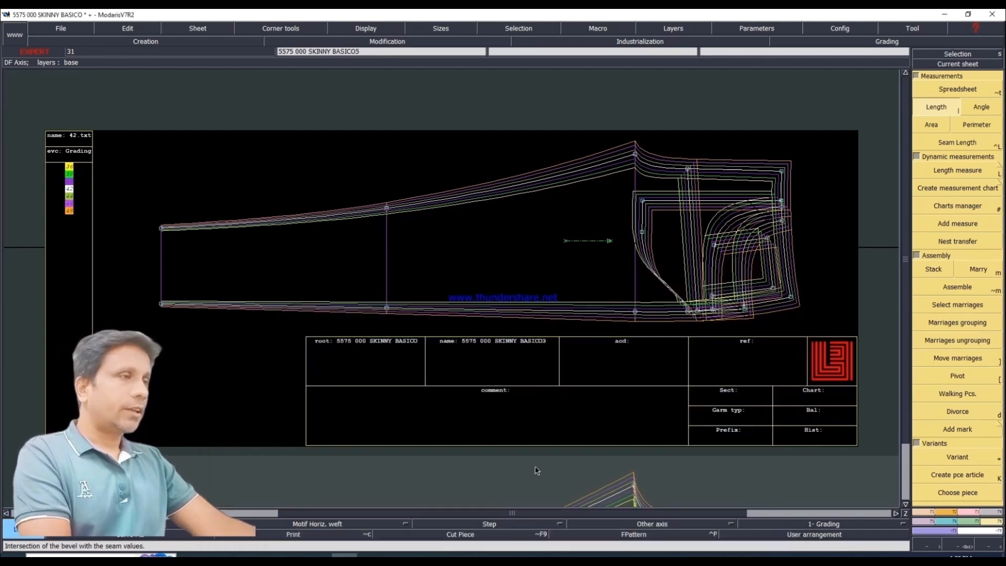
Step: Show both leg sheets and rearrange them so the back leg lies directly above the front leg
key("j")
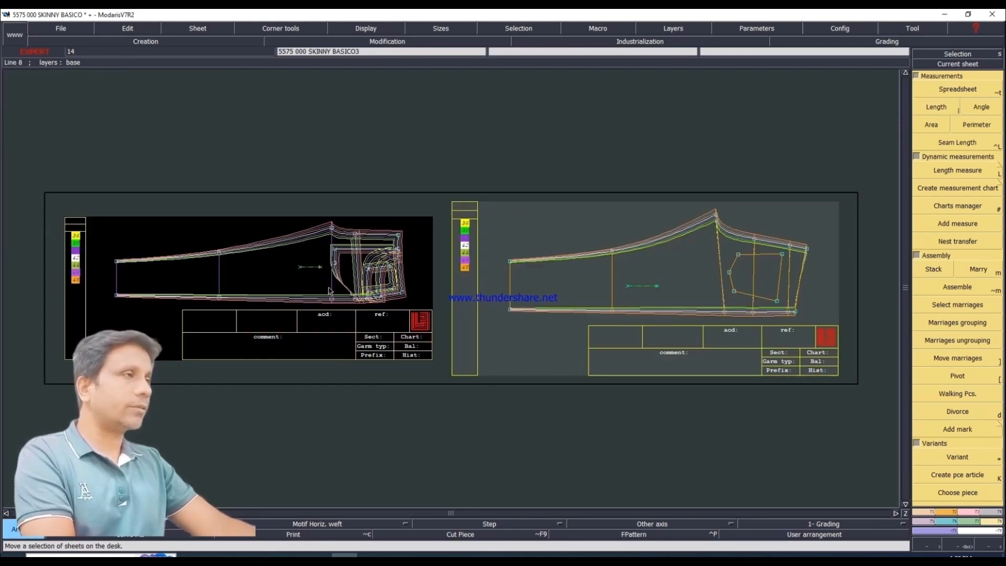
left_click_drag(592, 439, 700, 418)
left_click_drag(734, 283, 638, 211)
left_click_drag(691, 386, 620, 311)
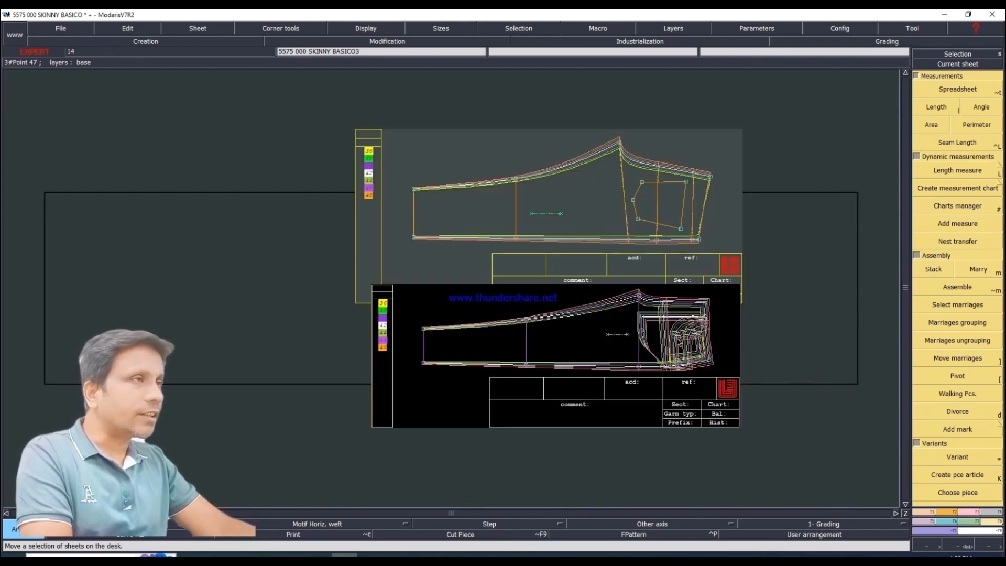
left_click_drag(490, 99, 759, 420)
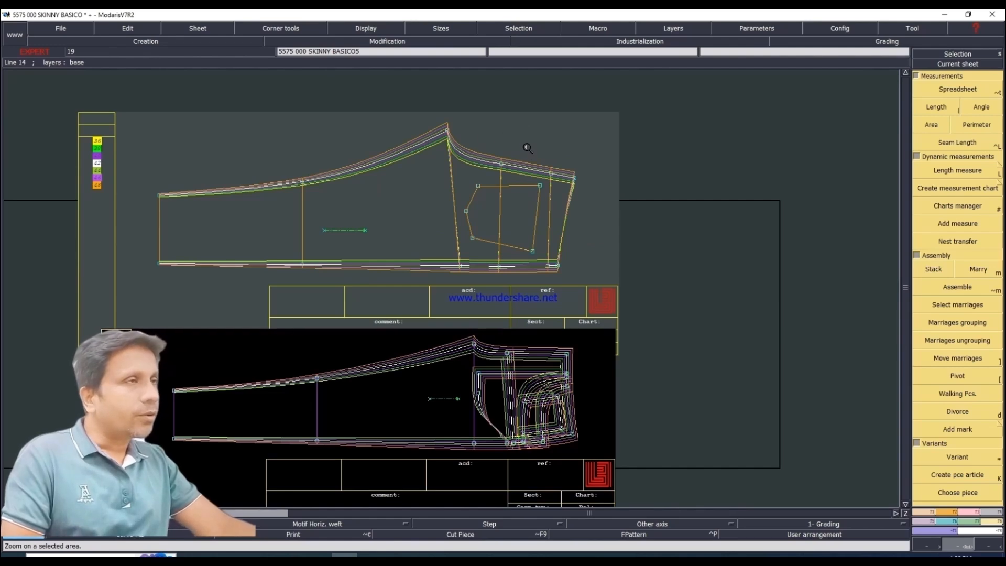
Step: Copy the front leg's X grading to the selected waist, yoke, hip and pocket points of the back leg with ReportX
left_click_drag(505, 137, 605, 280)
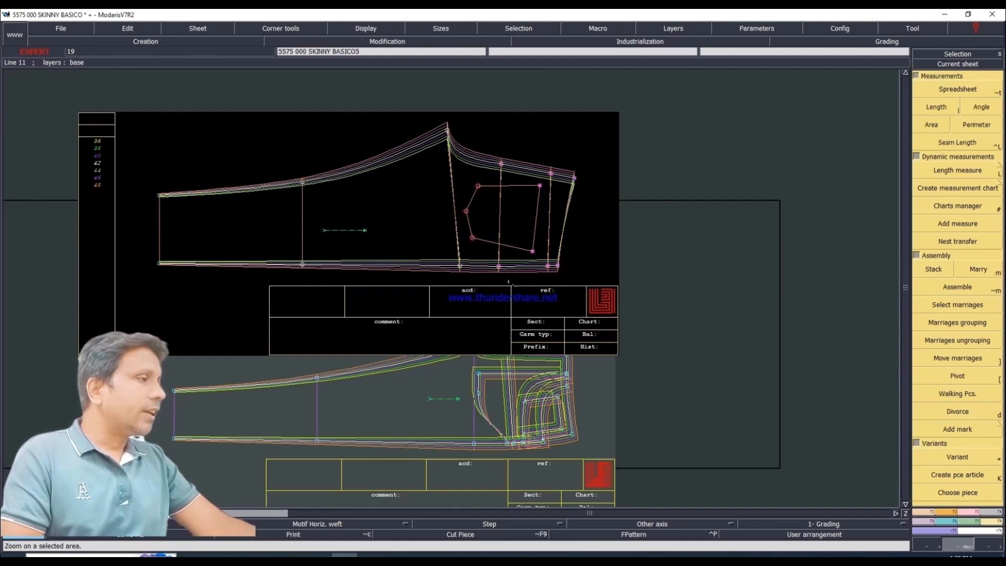
key("F6")
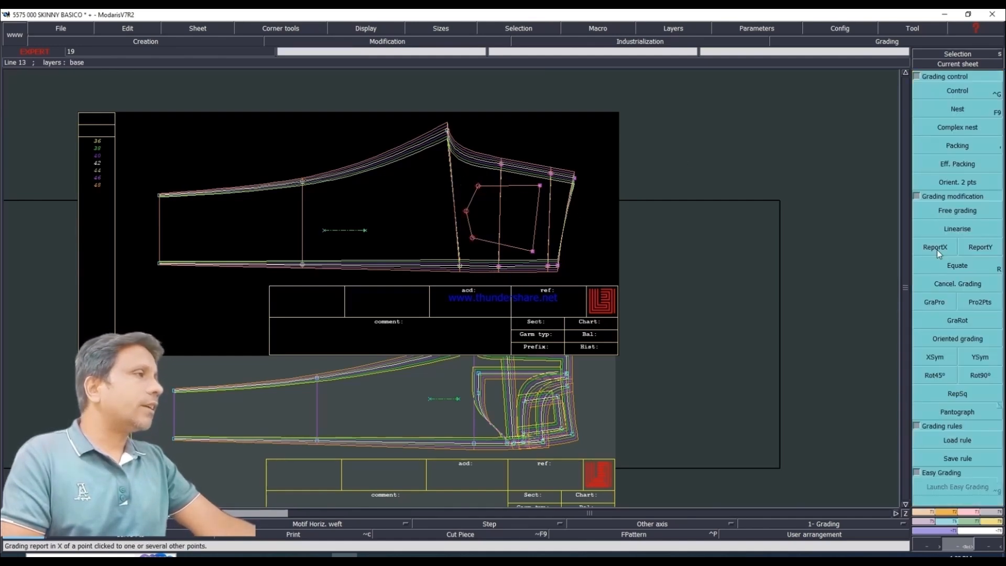
left_click(936, 248)
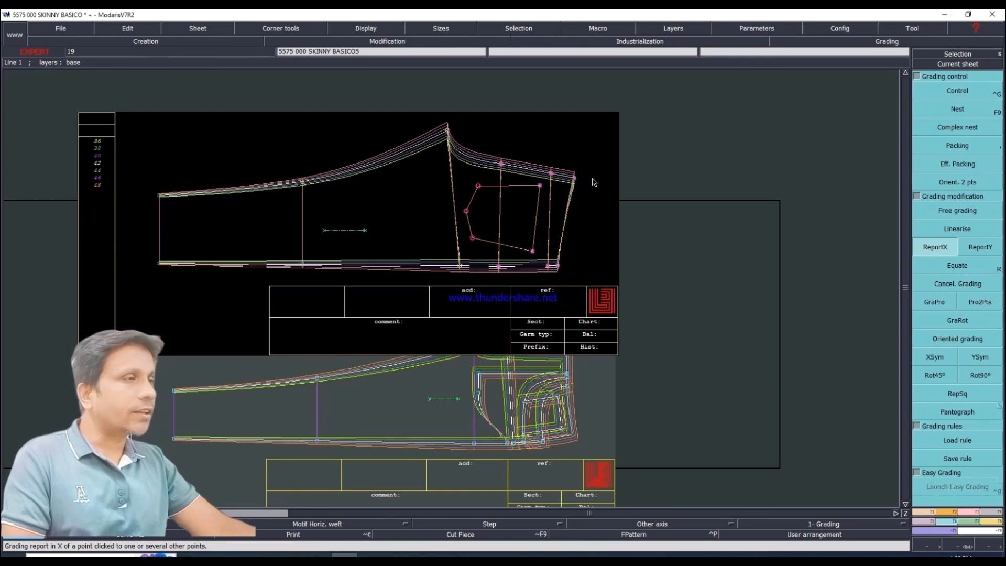
left_click(559, 270)
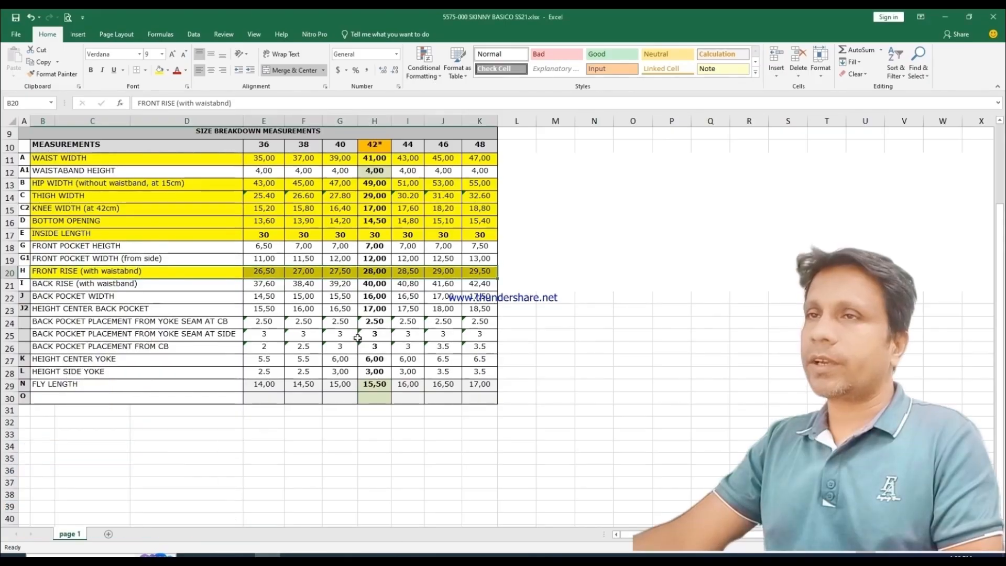
Step: Switch to the Excel measurement chart, highlight the BACK RISE row in yellow and return to Modaris
left_click_drag(36, 285, 492, 283)
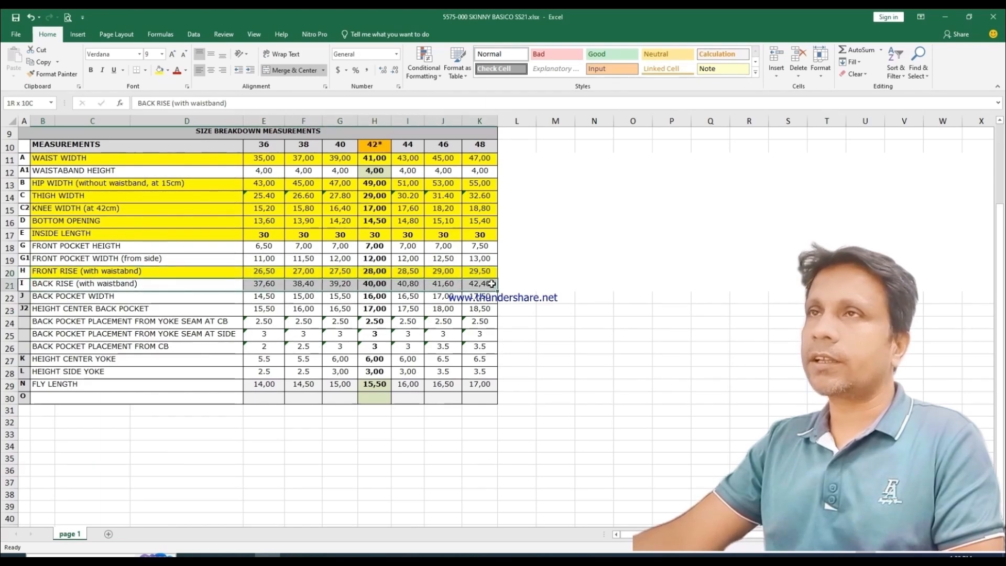
left_click(160, 70)
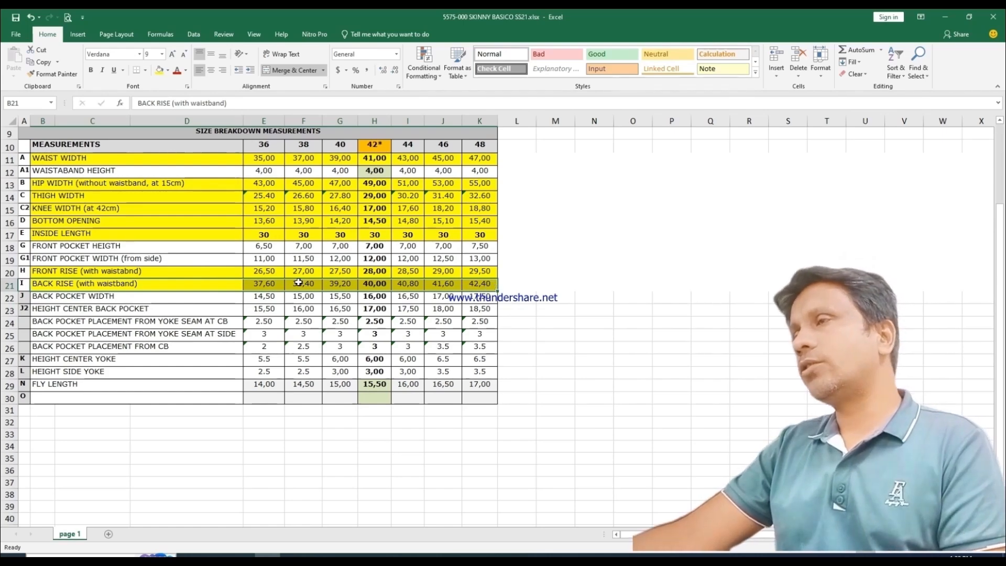
left_click(344, 555)
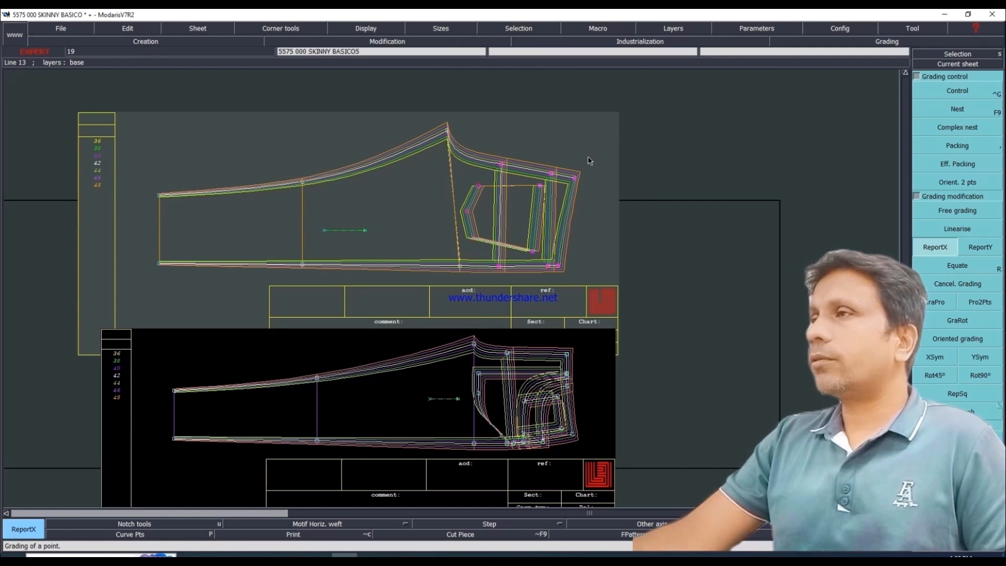
Step: Check the grading values of the back leg's centre-back waist corner and side waist corner
left_click(576, 178)
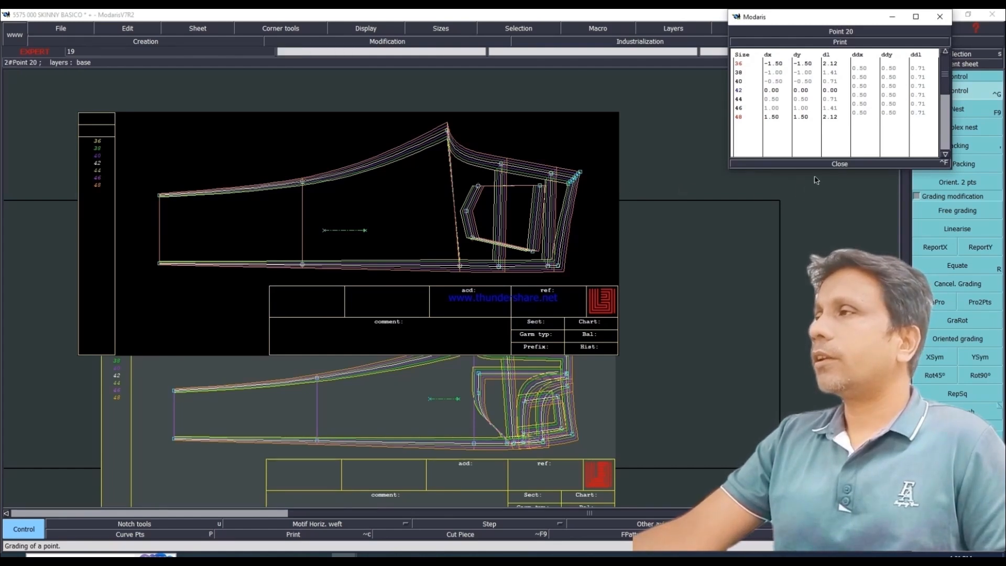
left_click(840, 164)
left_click(559, 268)
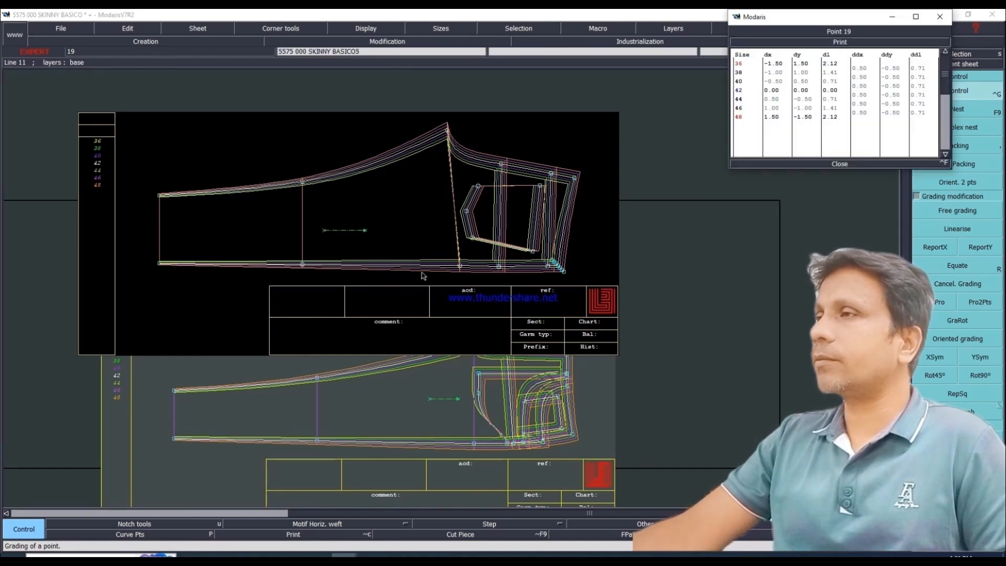
left_click(839, 164)
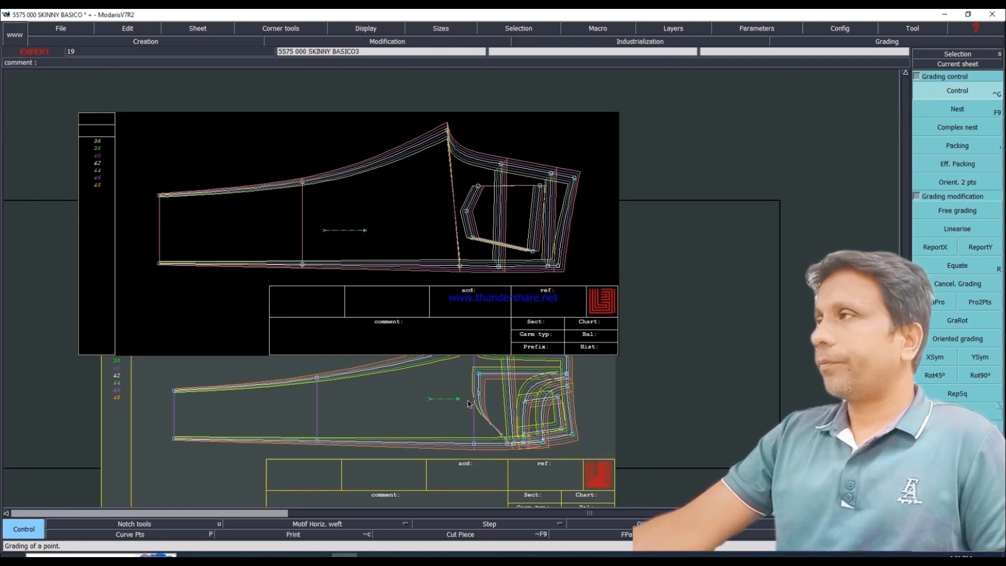
Step: Make the front leg the current sheet with its nest packed at the side seam, and check the crotch point's grading
left_click(952, 64)
left_click(488, 380)
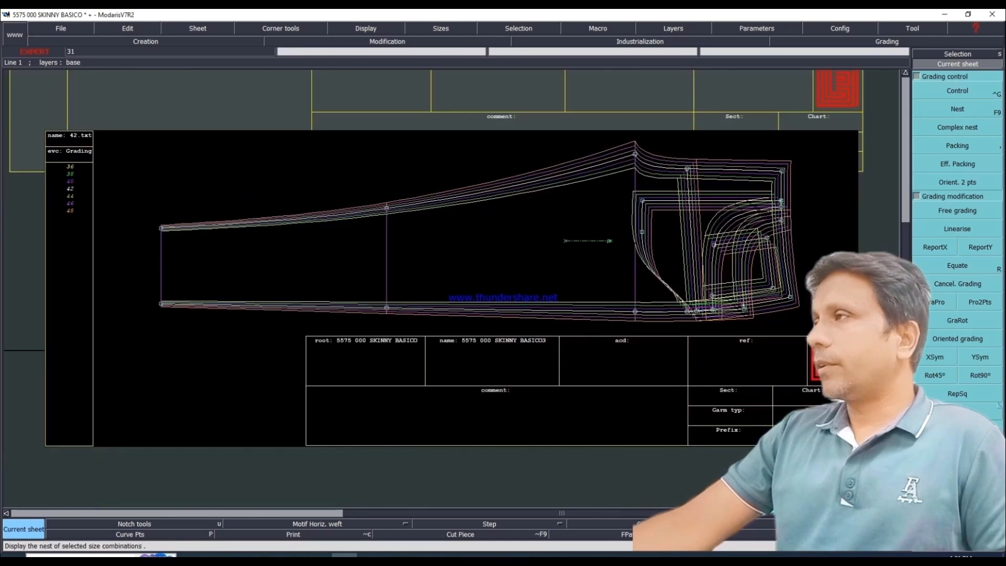
left_click(960, 94)
left_click(635, 154)
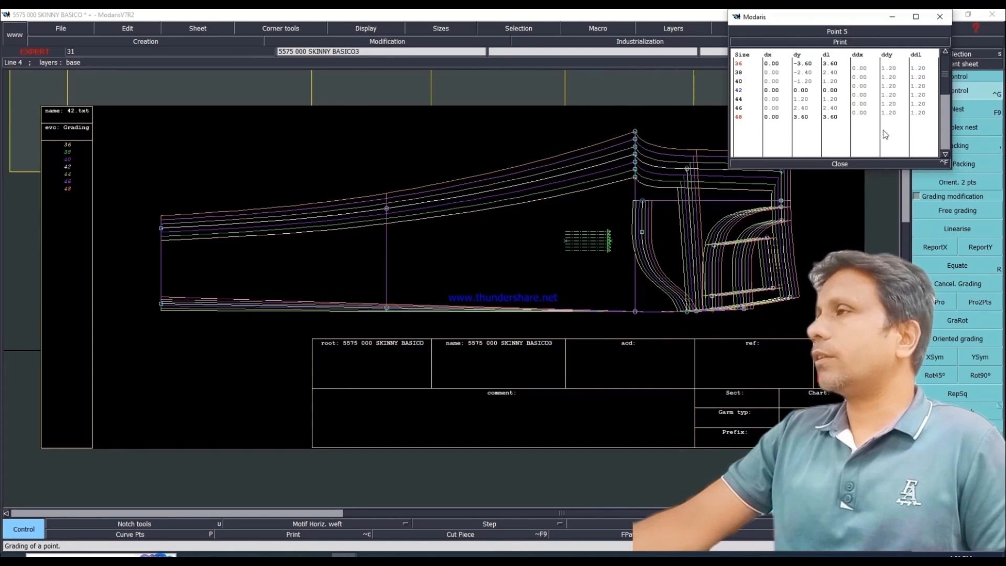
left_click(839, 164)
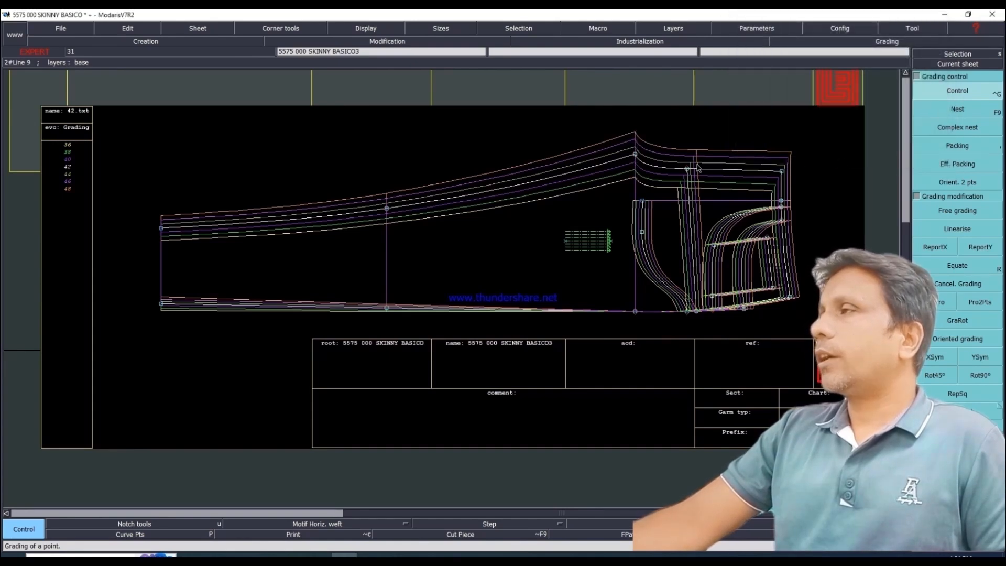
Step: Set the front leg's crotch point grading to a ddy of 1.1 for every size
left_click(960, 94)
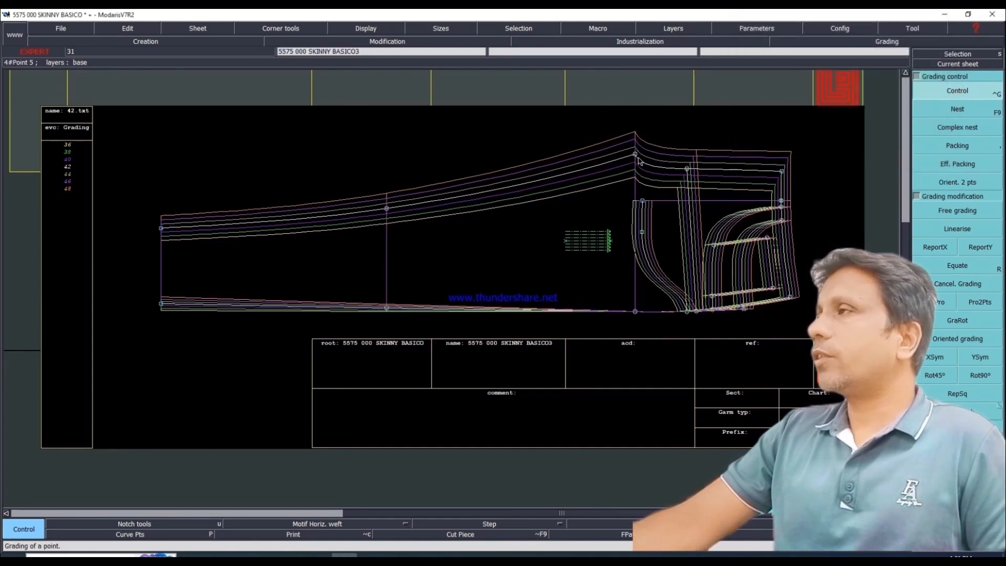
left_click(635, 154)
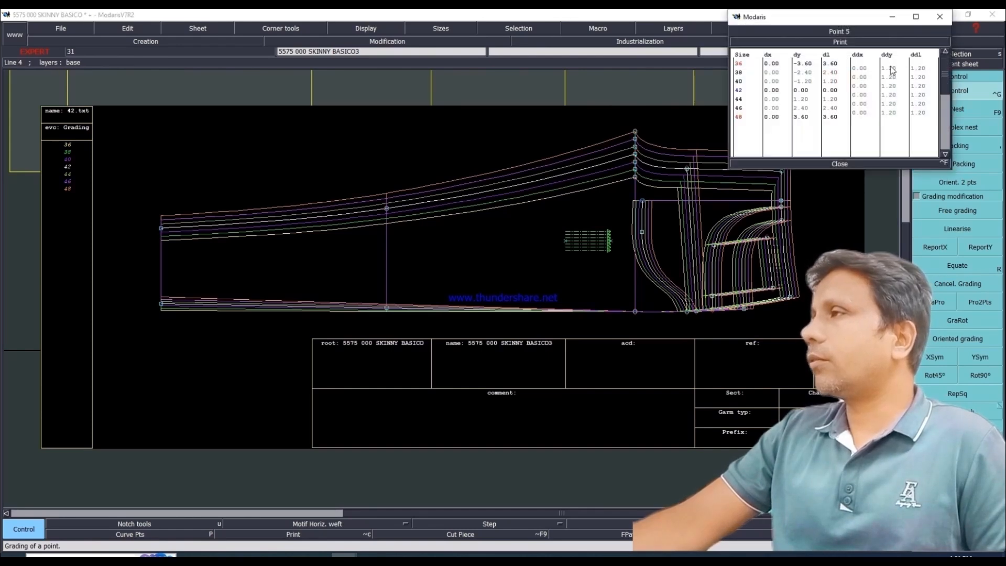
left_click_drag(889, 68, 894, 117)
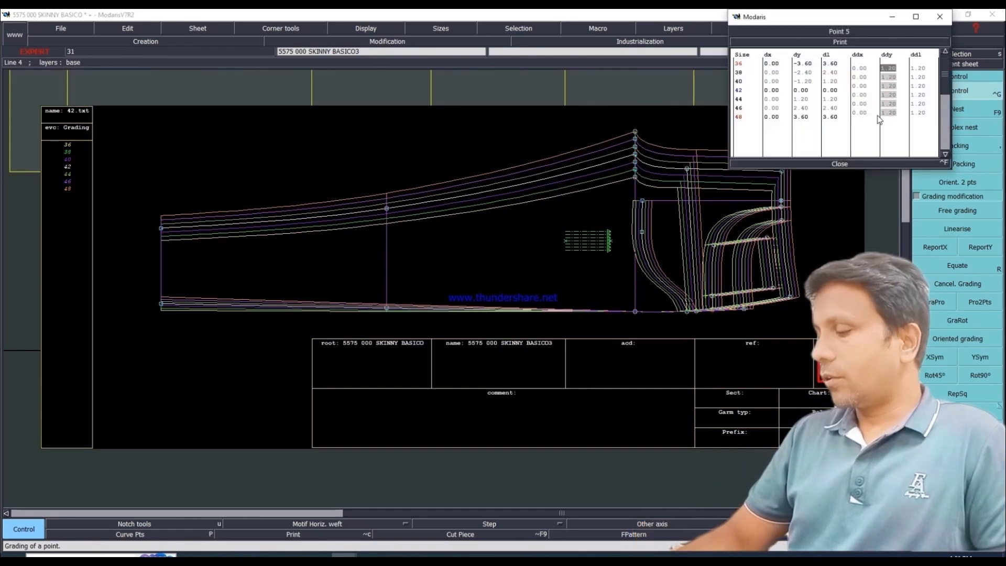
type("1")
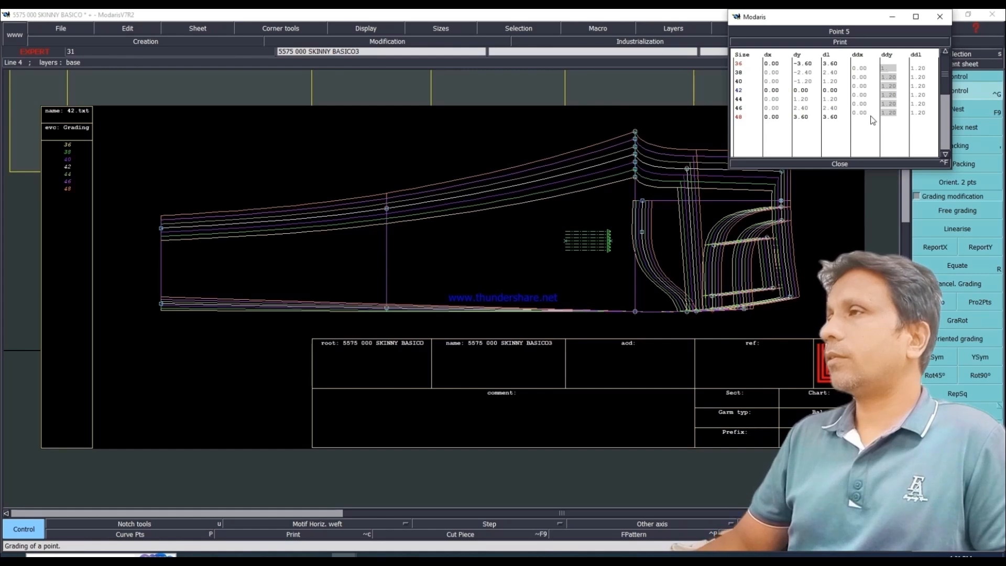
type(".1")
key("Return")
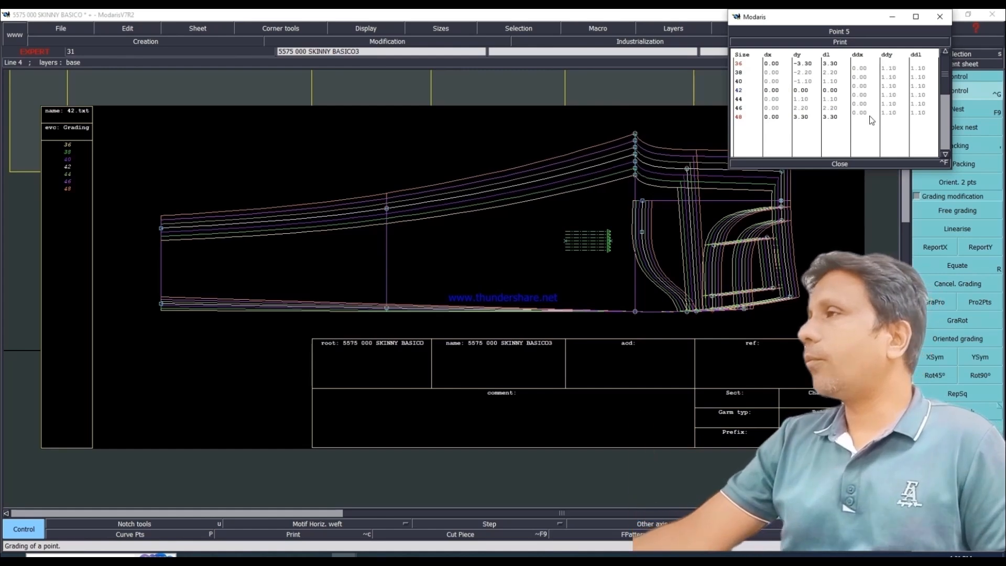
left_click(840, 164)
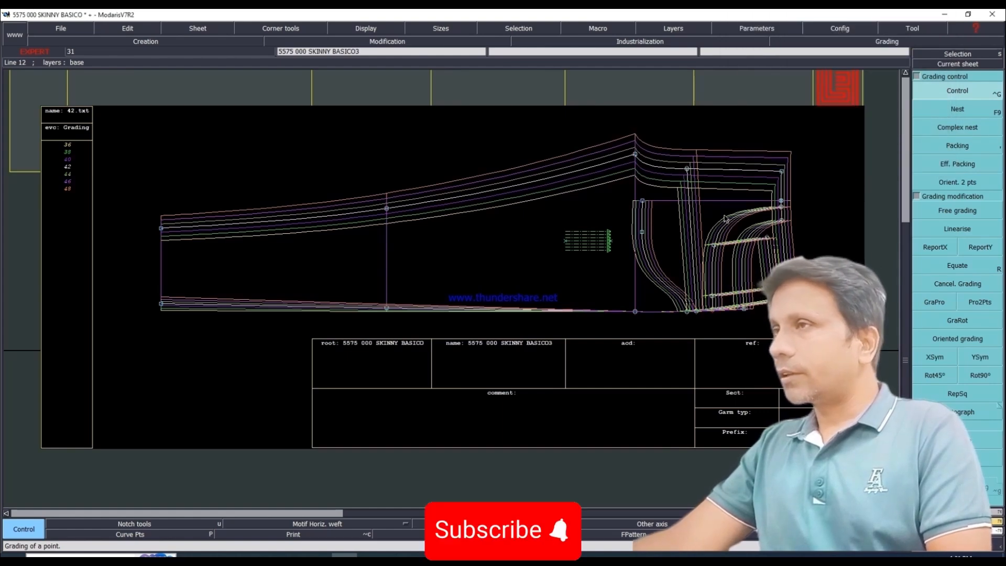
Step: Bring up the back leg sheet and pack its nest on the side seam point at crotch level
key("j")
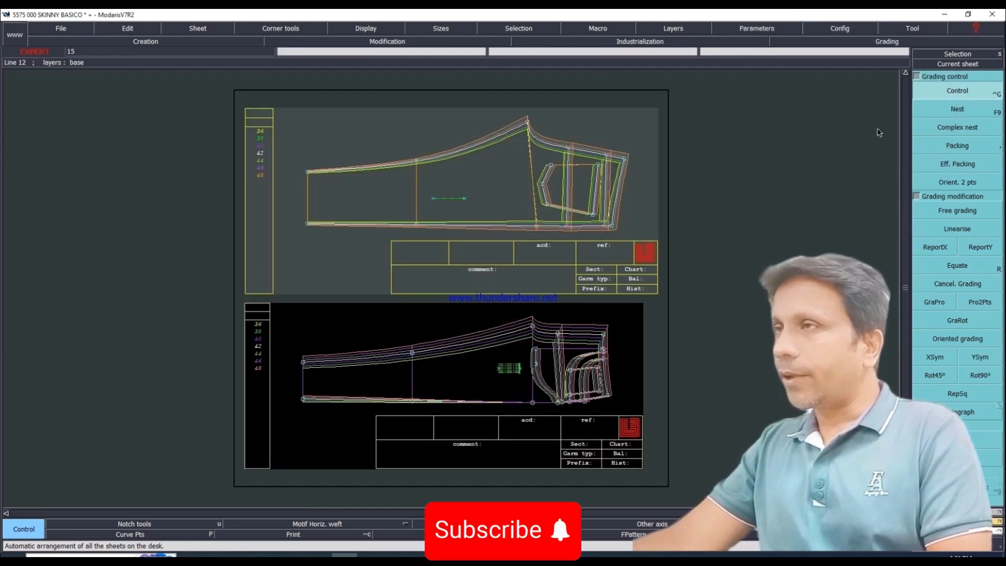
left_click(957, 108)
left_click(537, 227)
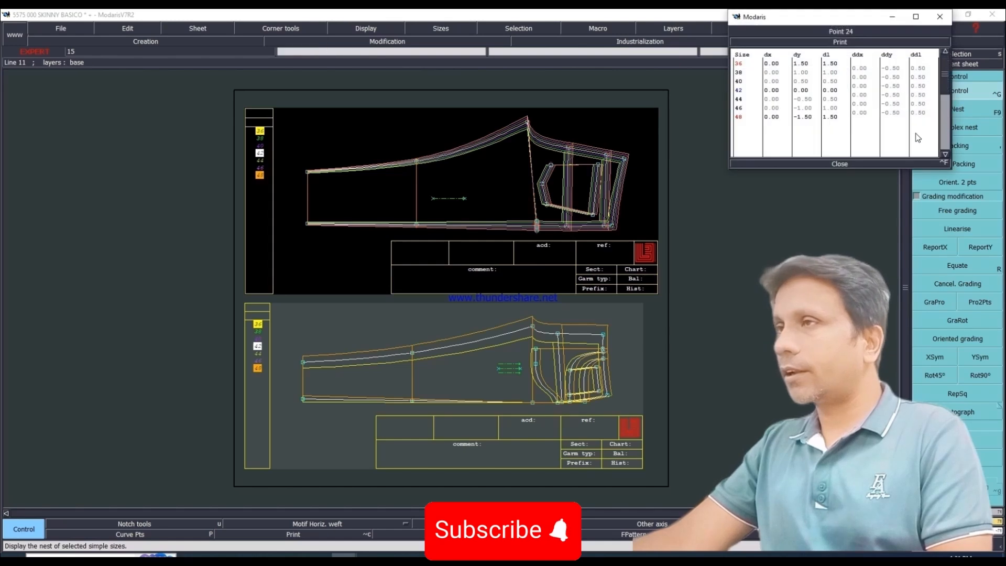
left_click(963, 145)
left_click(538, 228)
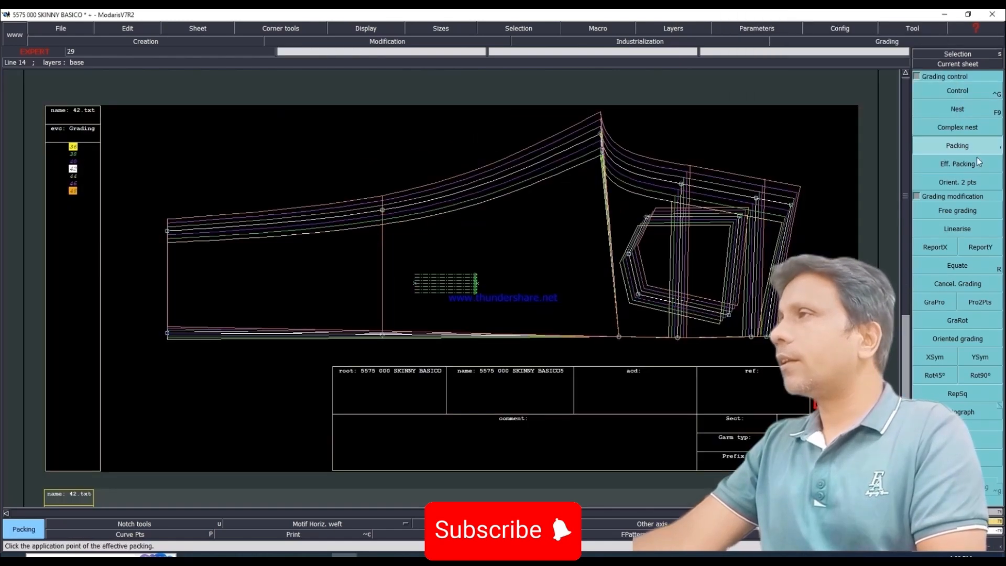
Step: Set the back leg's crotch point grading to a ddy of 1.3 for every size
left_click(957, 91)
left_click(602, 134)
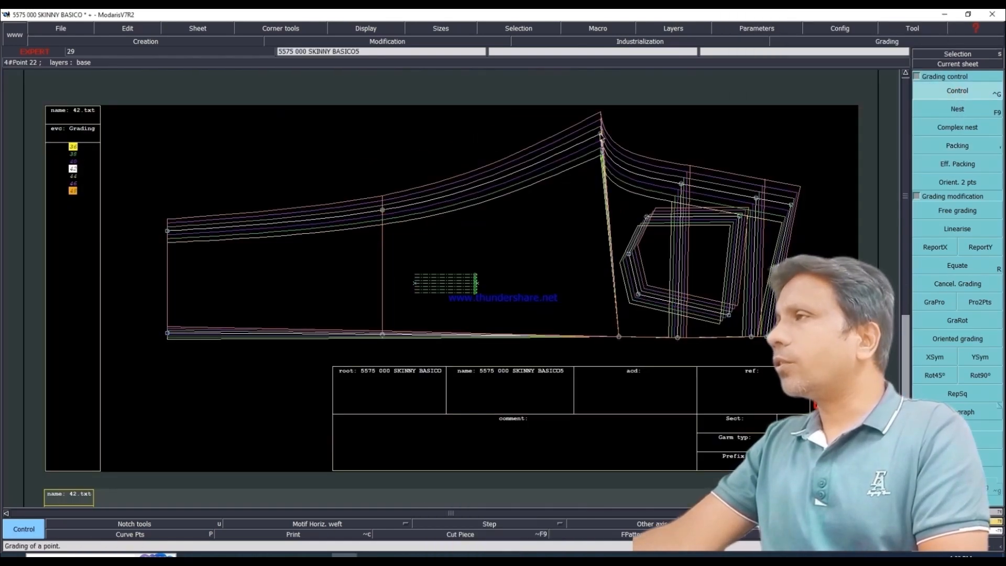
left_click(601, 134)
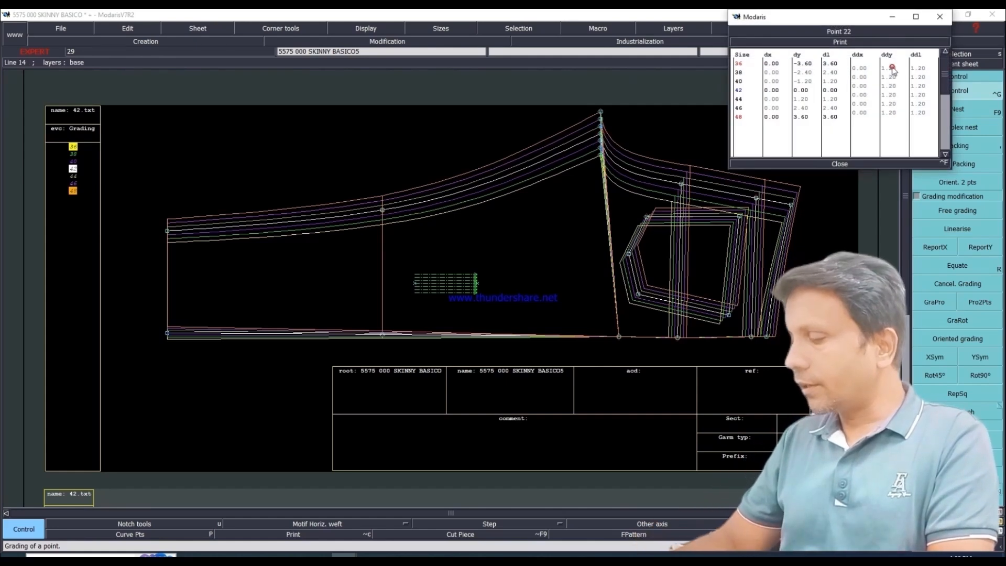
left_click_drag(894, 69, 892, 114)
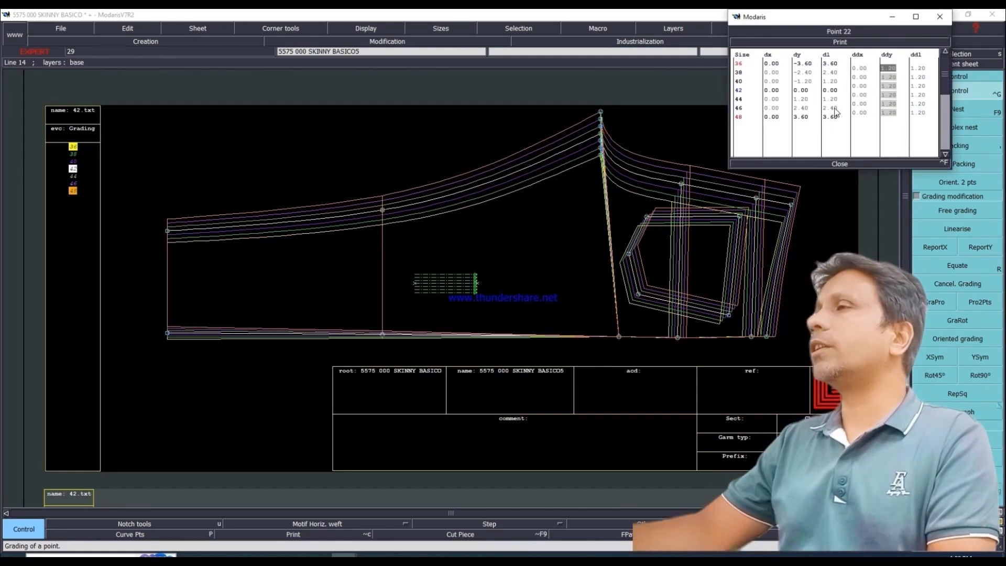
type("1")
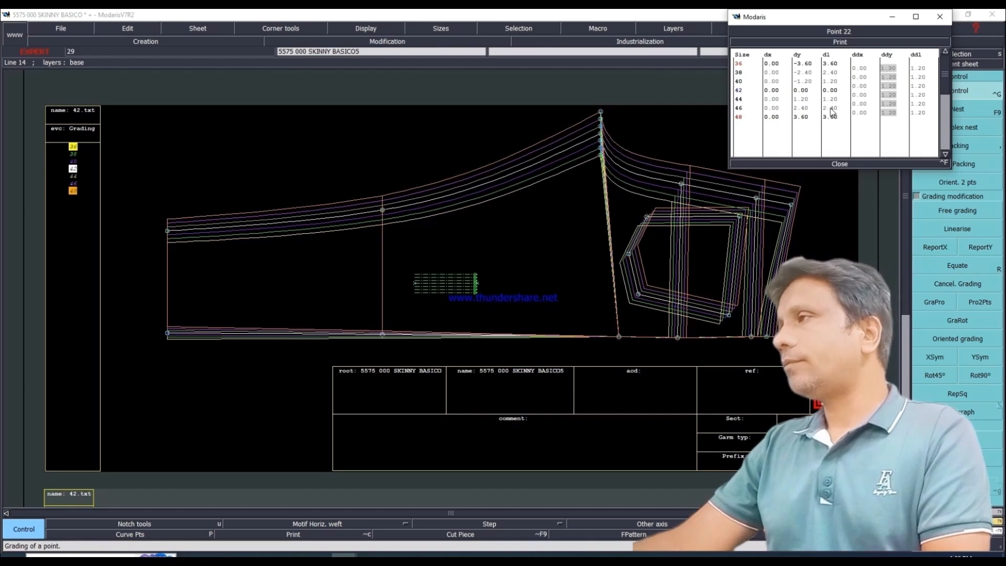
key("Return")
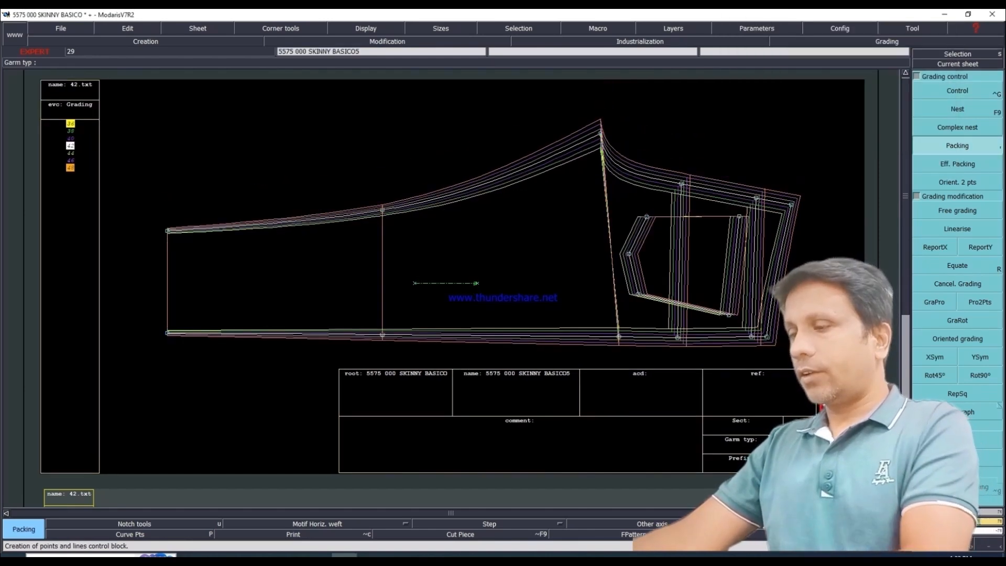
Step: Release the front leg nest from its side seam packing and make the front leg the current sheet
key("j")
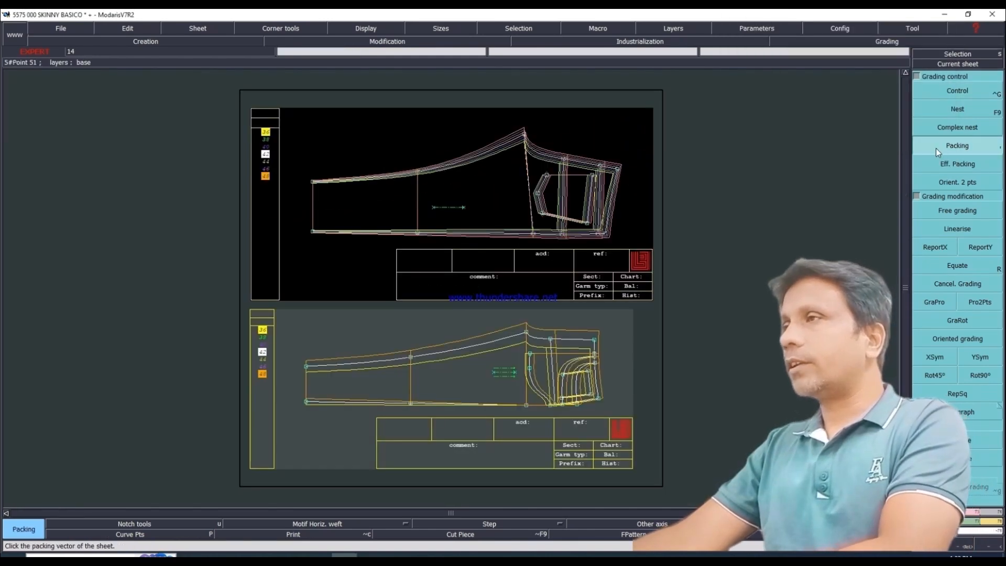
left_click(475, 377)
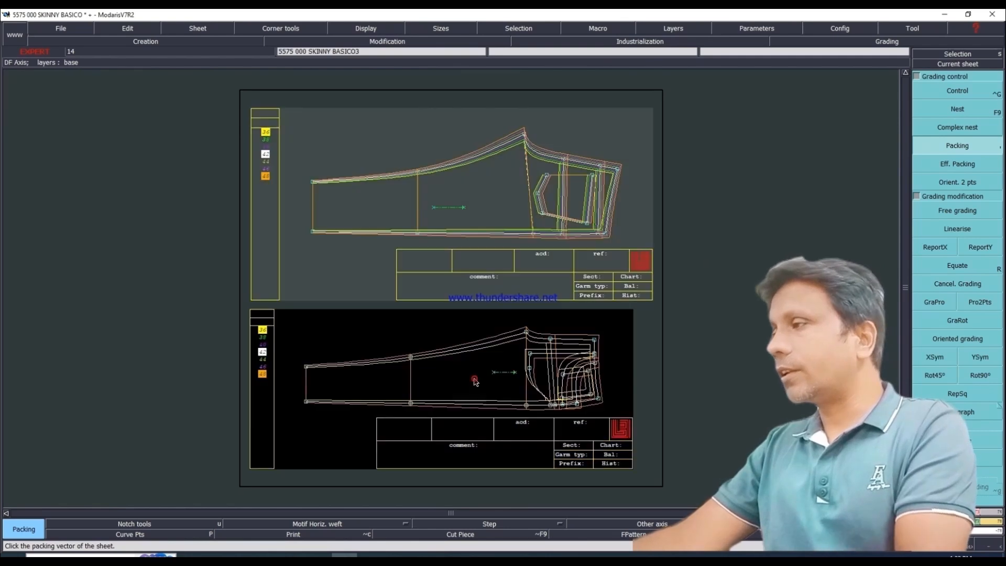
left_click(951, 65)
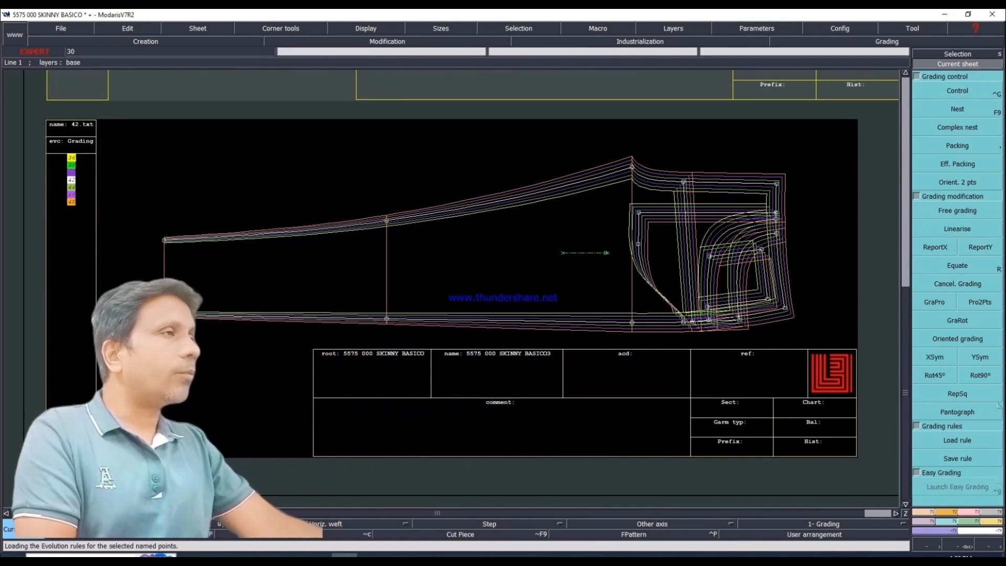
Step: Measure the front leg's rise curve from the crotch point to the centre-front waist corner
left_click(991, 521)
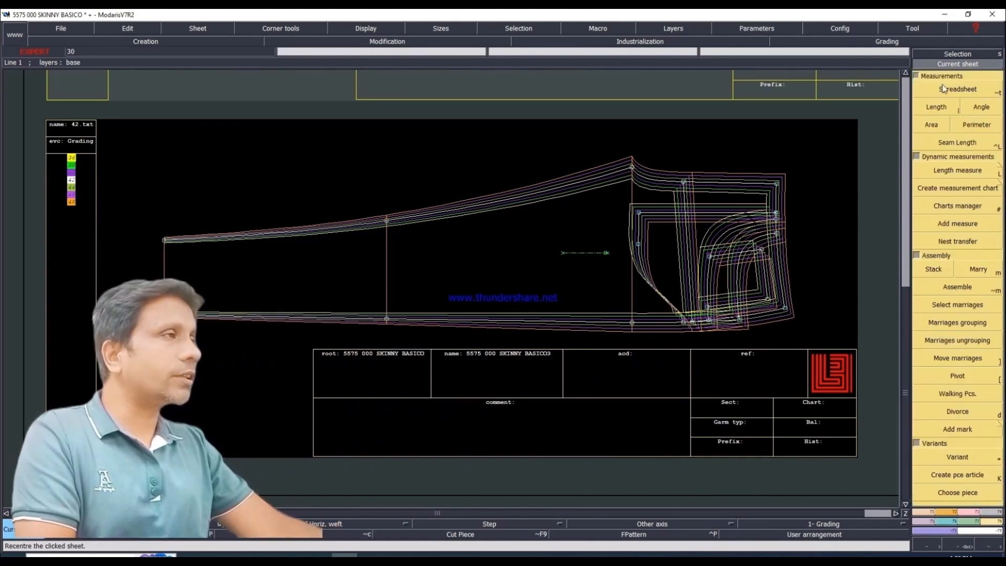
left_click(936, 107)
left_click(633, 168)
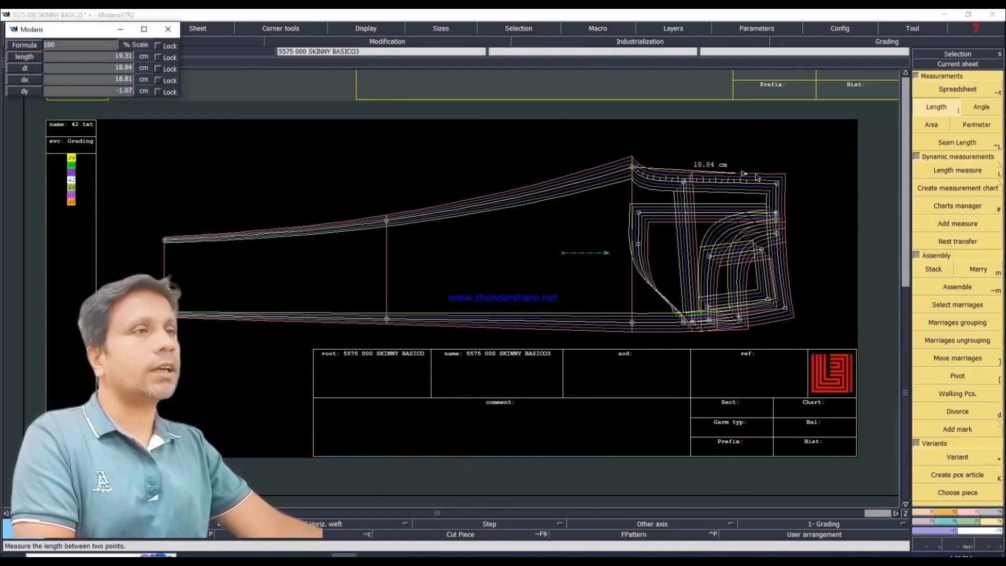
left_click(777, 184)
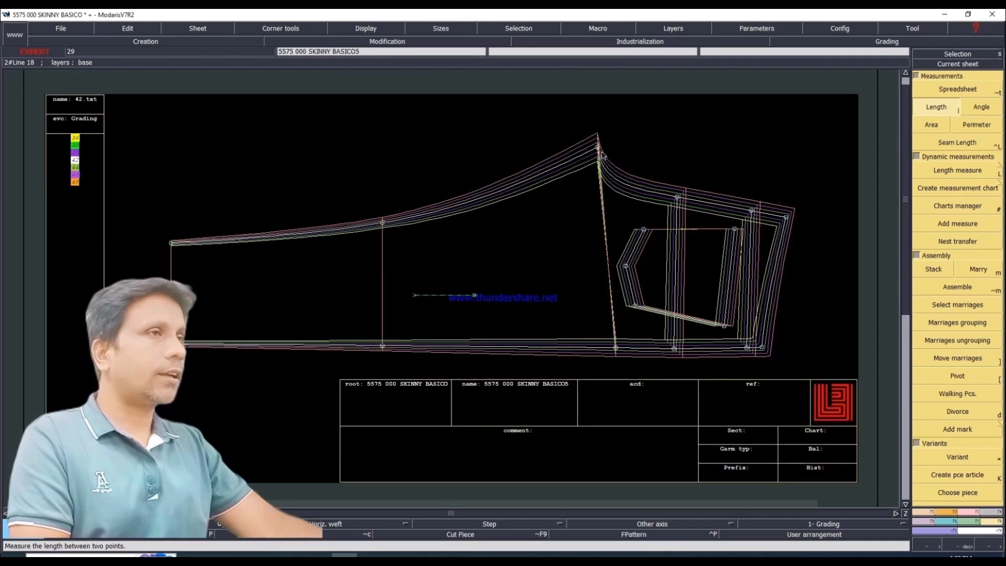
Step: Measure the back leg's rise curve from the crotch point to the centre-back waist corner, check it per size, and empty the measurement table
left_click(597, 148)
left_click(786, 217)
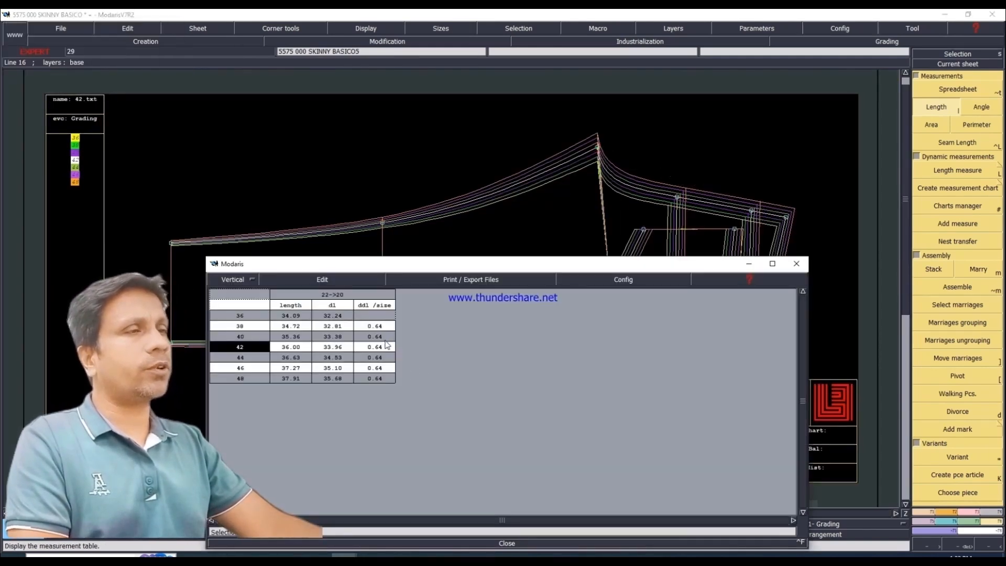
left_click(323, 281)
left_click(294, 292)
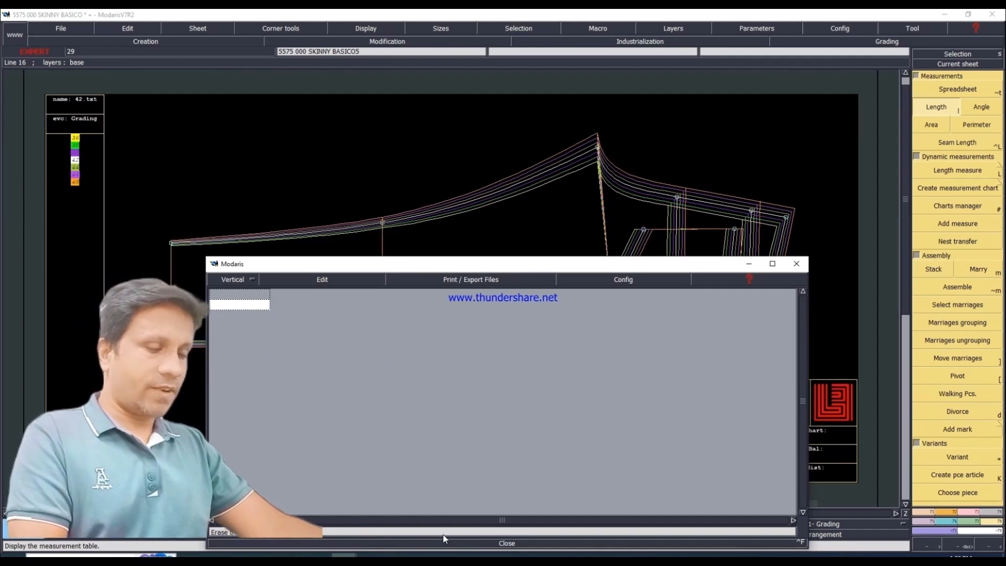
left_click(508, 543)
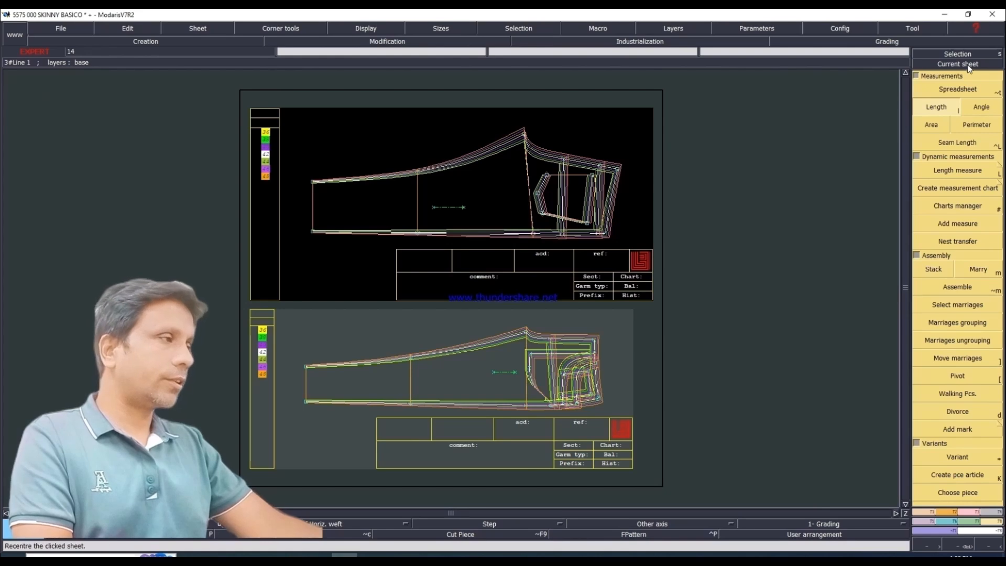
Step: Bring up the front leg sheet and pack its nest on the side seam point at crotch level
left_click(969, 65)
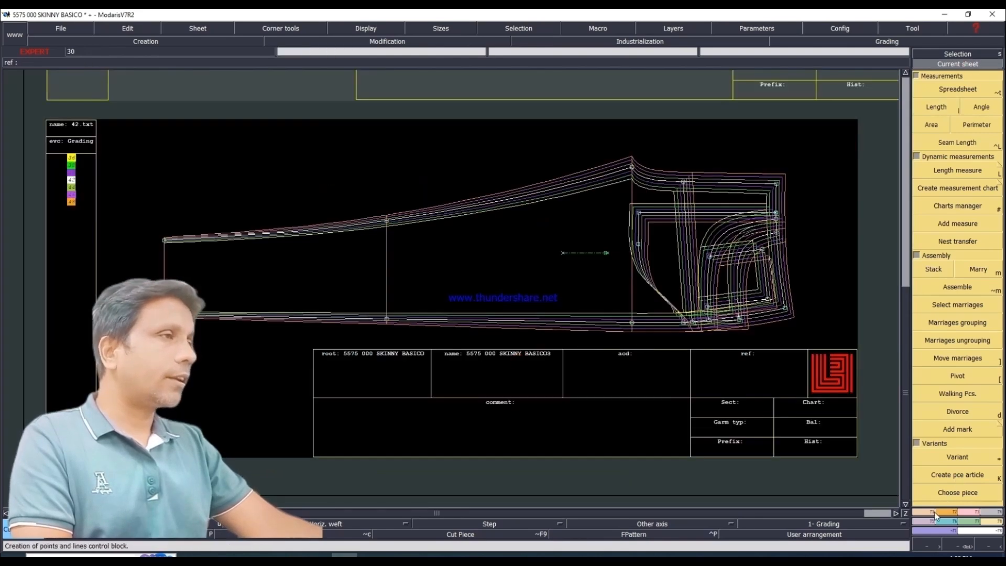
left_click(946, 523)
left_click(954, 147)
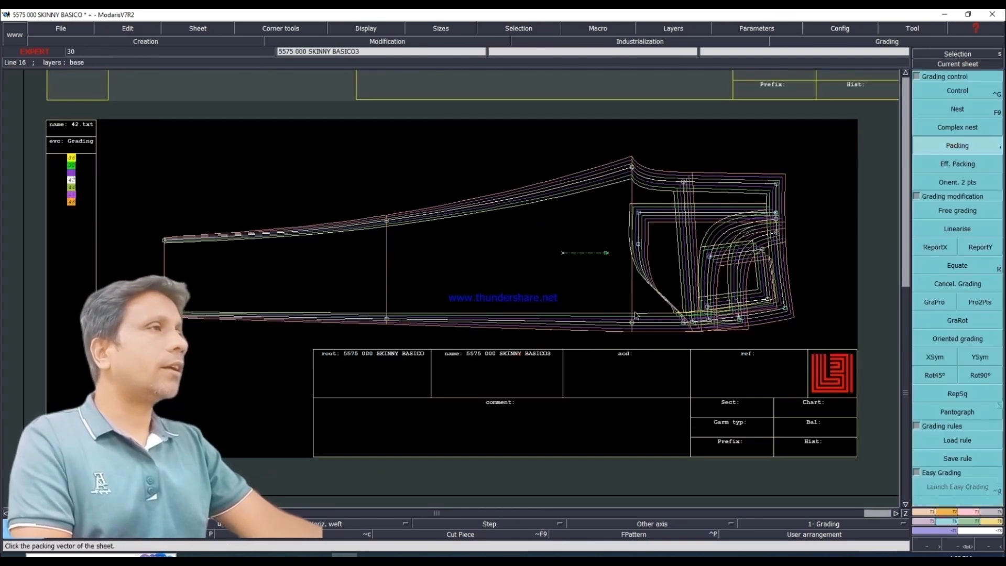
Step: Set the front leg's crotch point grading to a ddy of 1.0 for every size
left_click(952, 94)
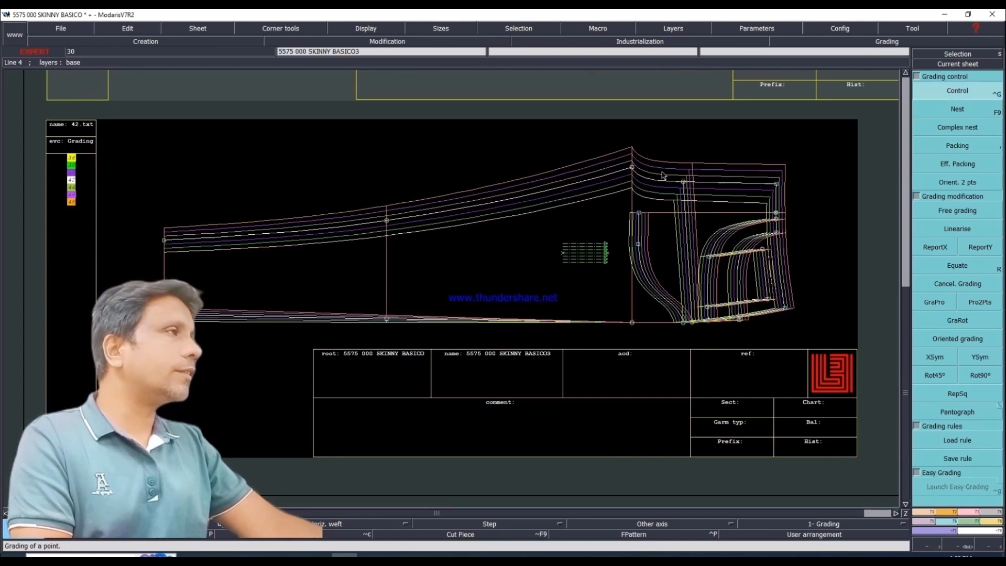
left_click(633, 168)
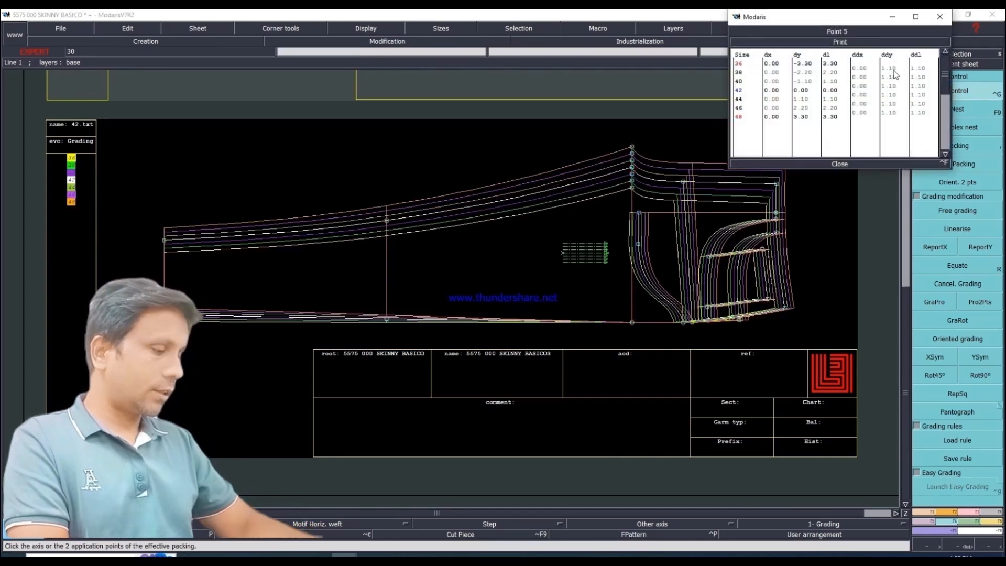
left_click_drag(892, 70, 892, 95)
type("1")
key("Return")
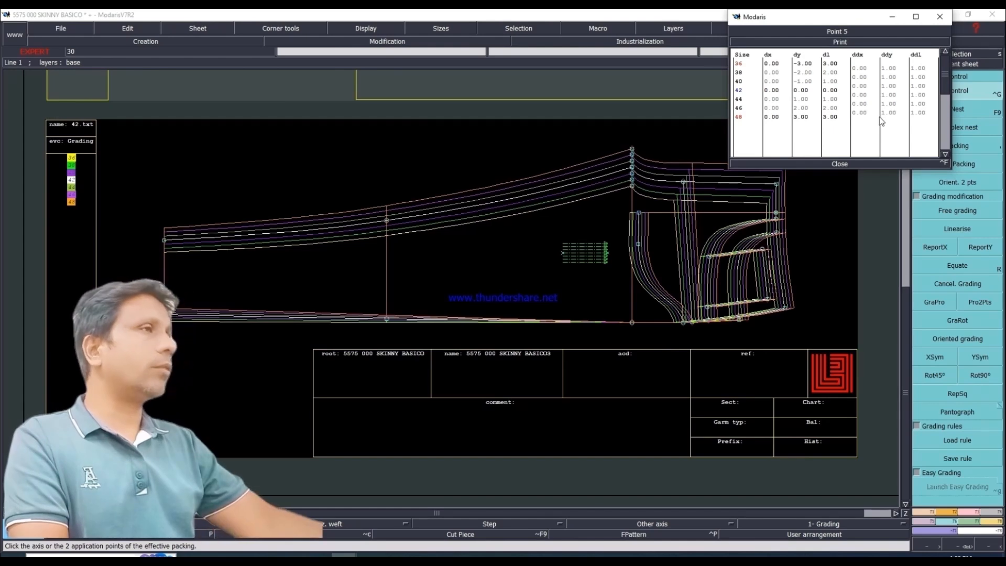
left_click(838, 164)
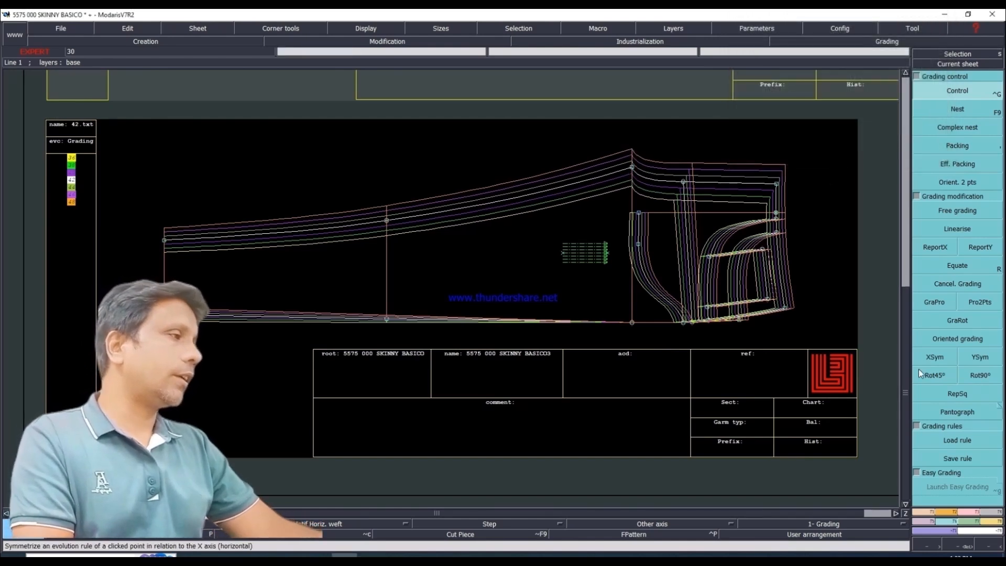
Step: Measure the regraded front rise curve from crotch to waist, check it per size in the spreadsheet, and empty the table
left_click(993, 523)
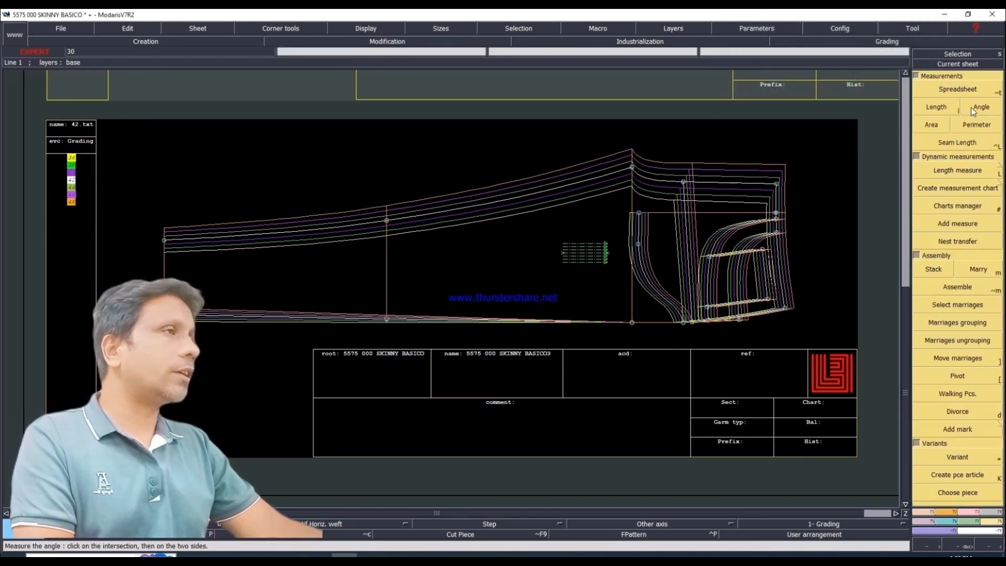
left_click(931, 107)
left_click(632, 167)
left_click(784, 177)
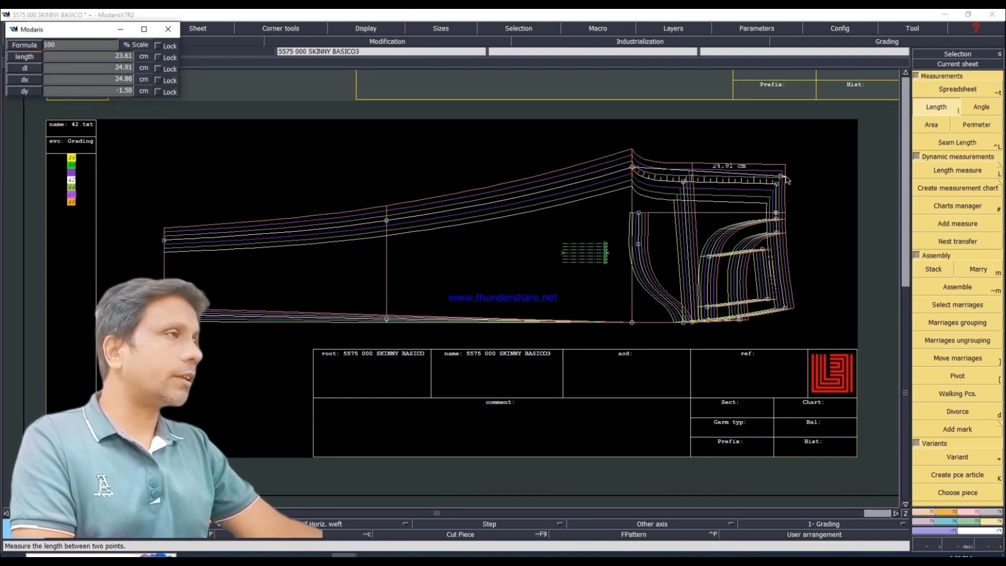
left_click(777, 184)
left_click(950, 88)
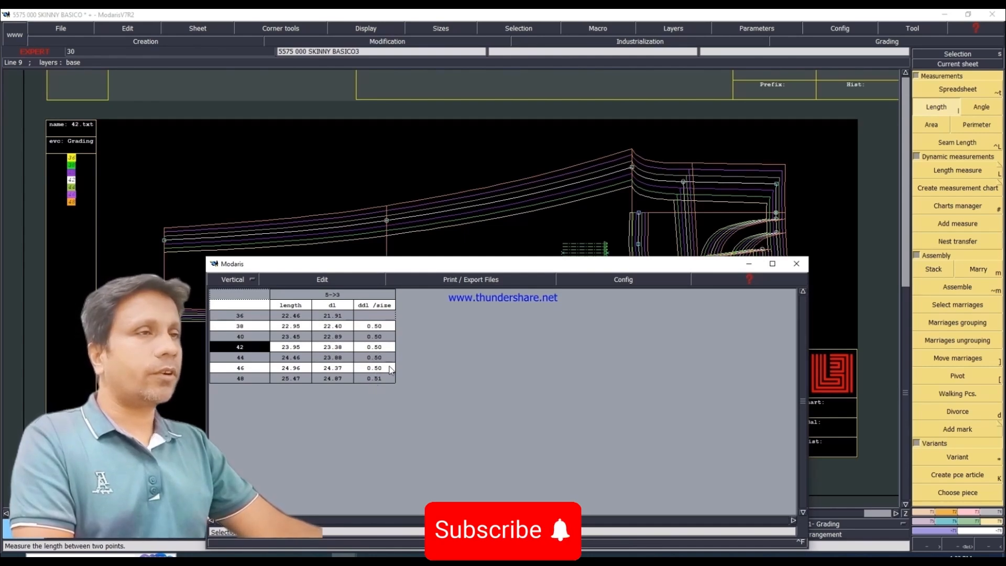
left_click(318, 282)
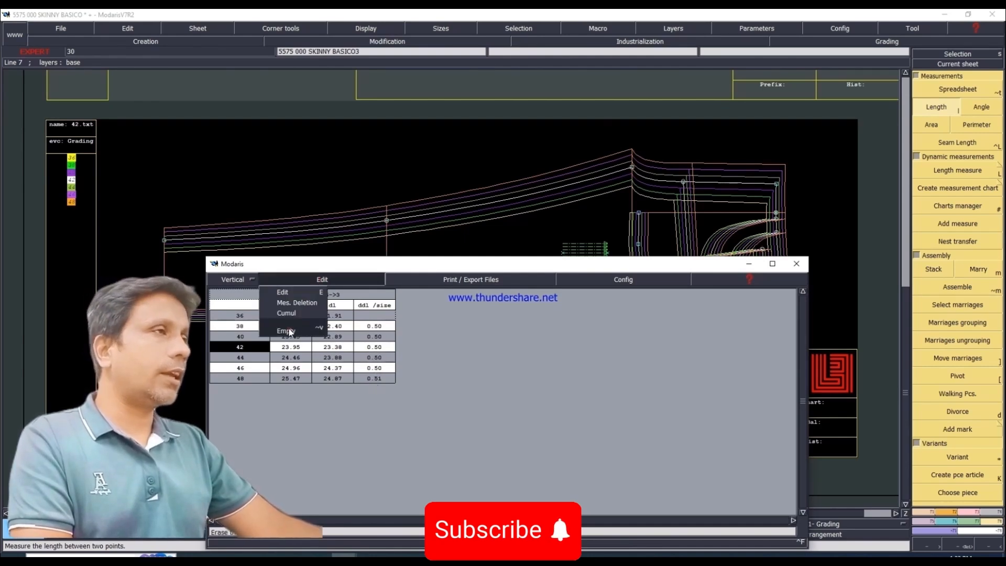
left_click(293, 331)
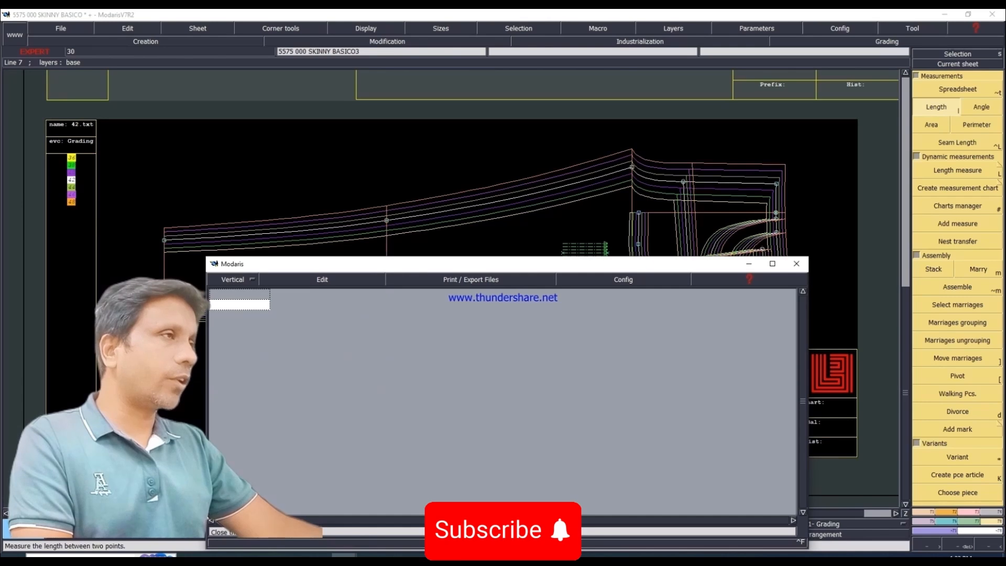
left_click(507, 543)
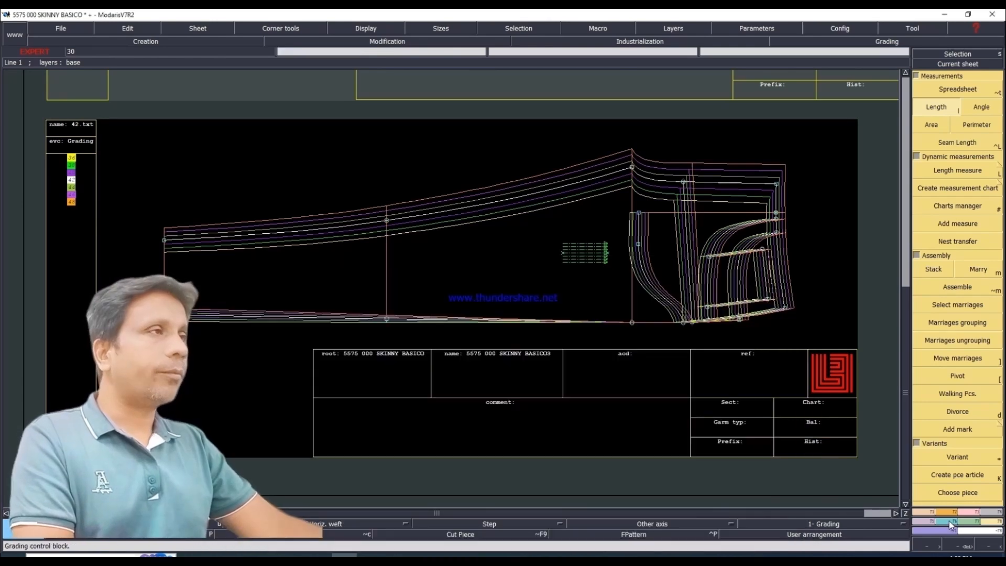
Step: Release the front leg nest from its packing at the side seam
left_click(949, 521)
left_click(969, 149)
left_click(545, 301)
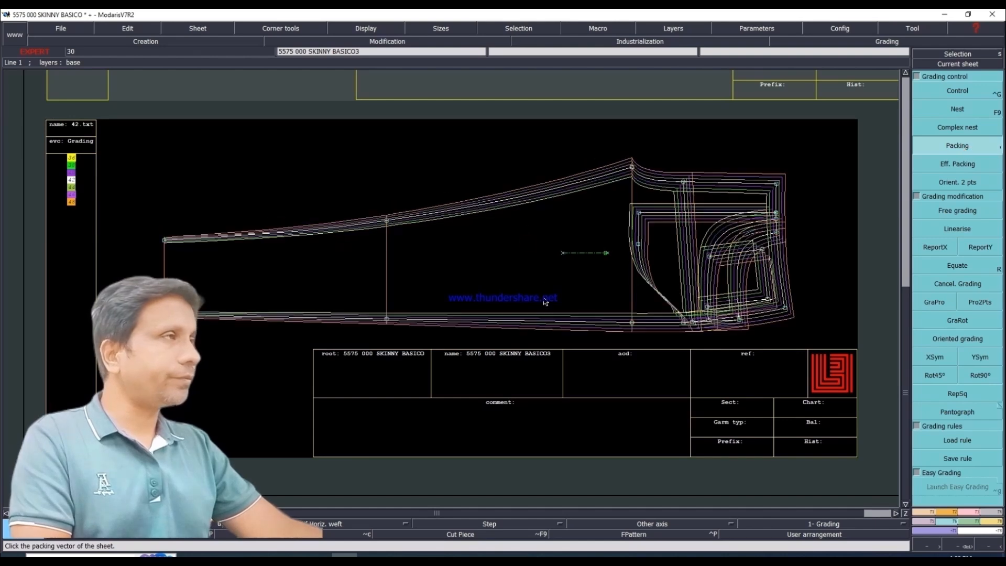
Step: Make the back leg the current sheet and pack its nest on the side seam point at crotch level
key("j")
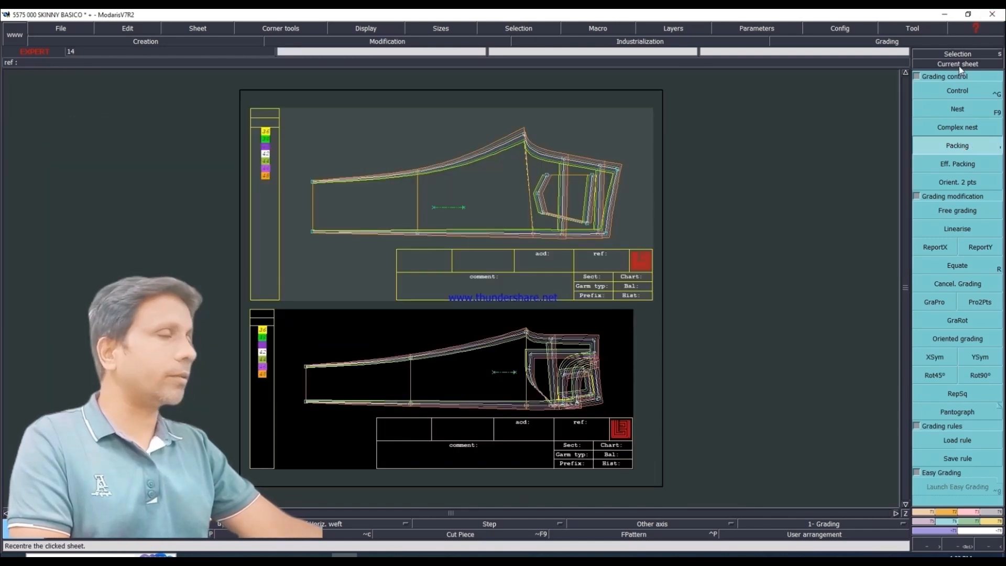
left_click(960, 66)
left_click(467, 233)
left_click(960, 164)
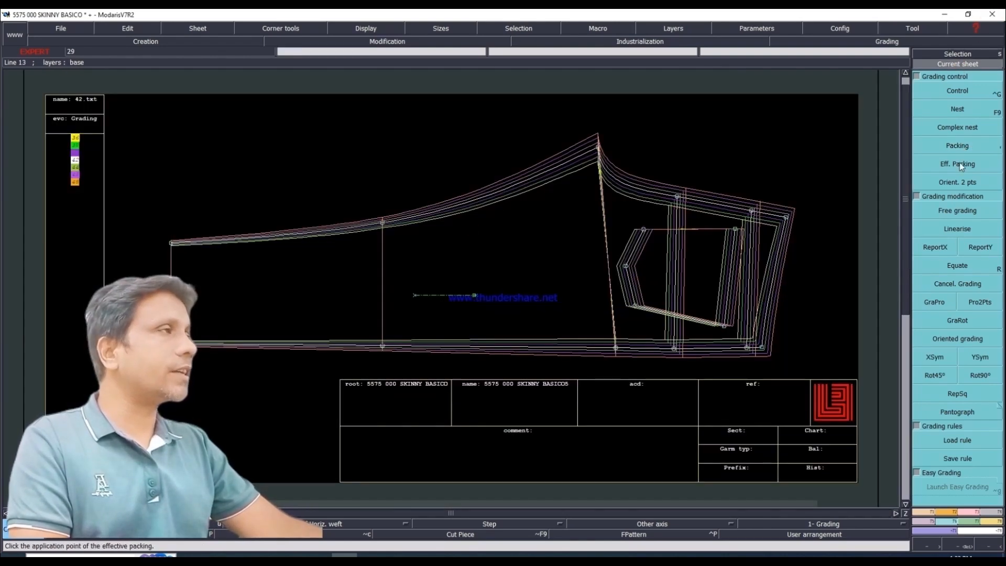
left_click(616, 347)
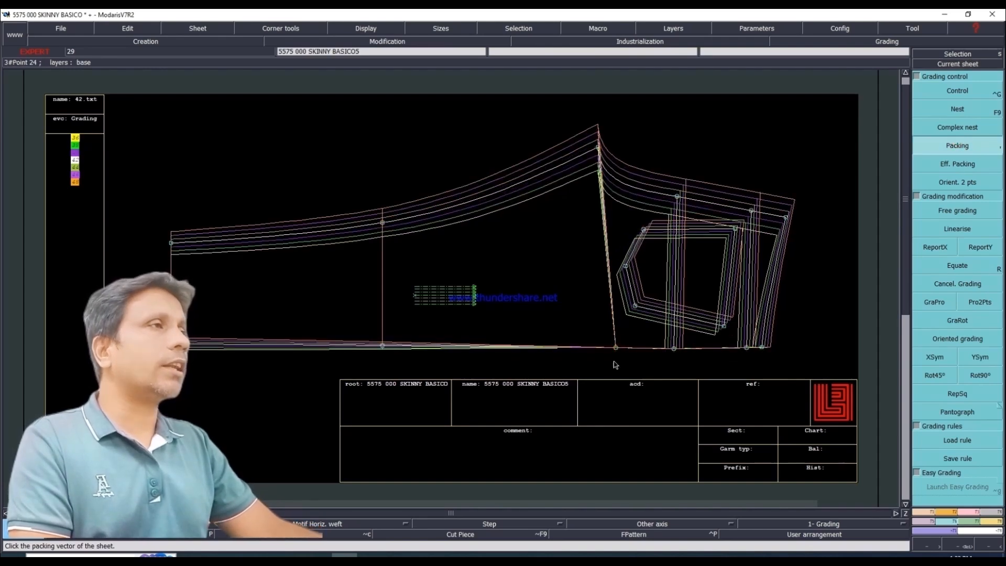
Step: Set the back leg's crotch point grading to a ddy of 1.4 for every size
left_click(936, 90)
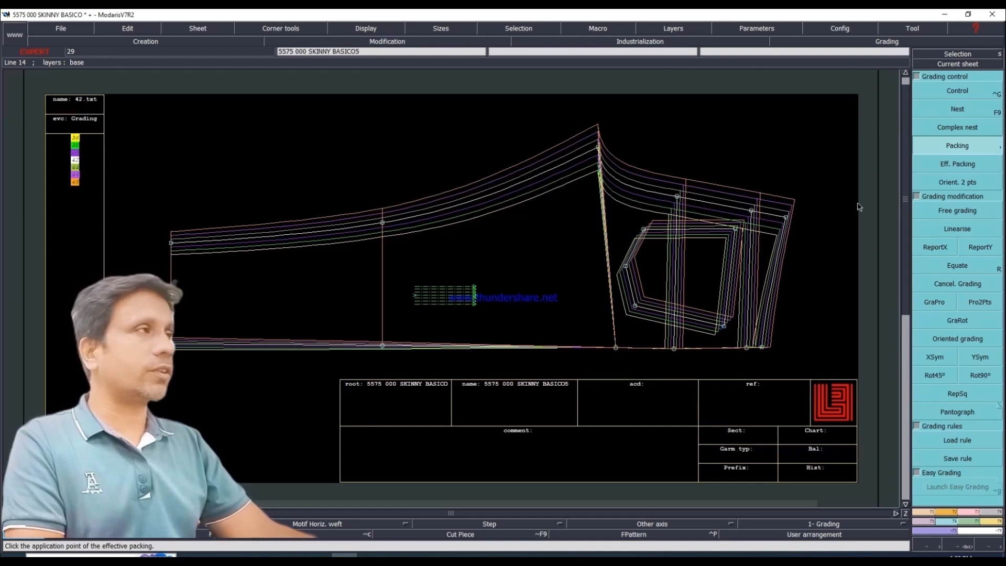
left_click(958, 91)
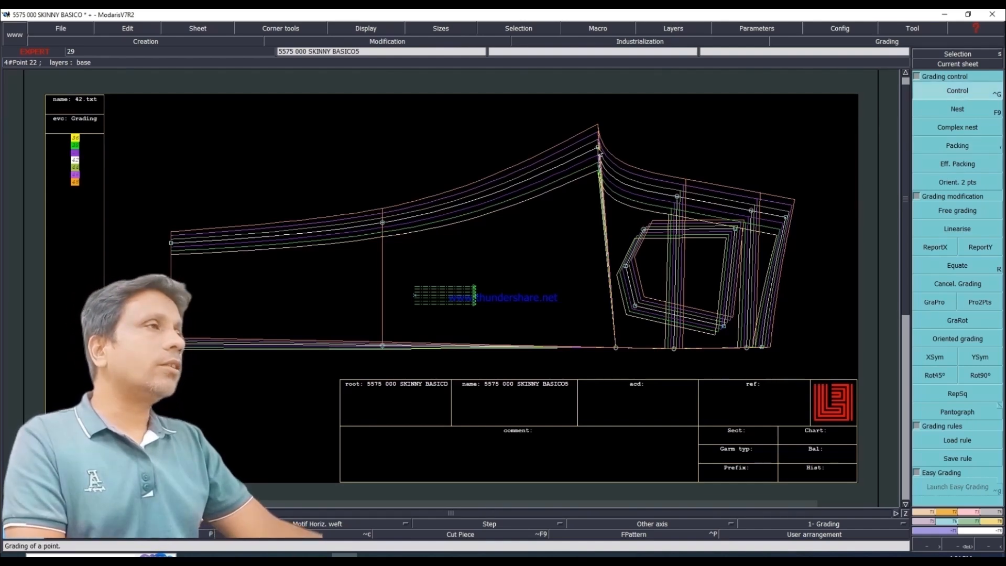
left_click(599, 149)
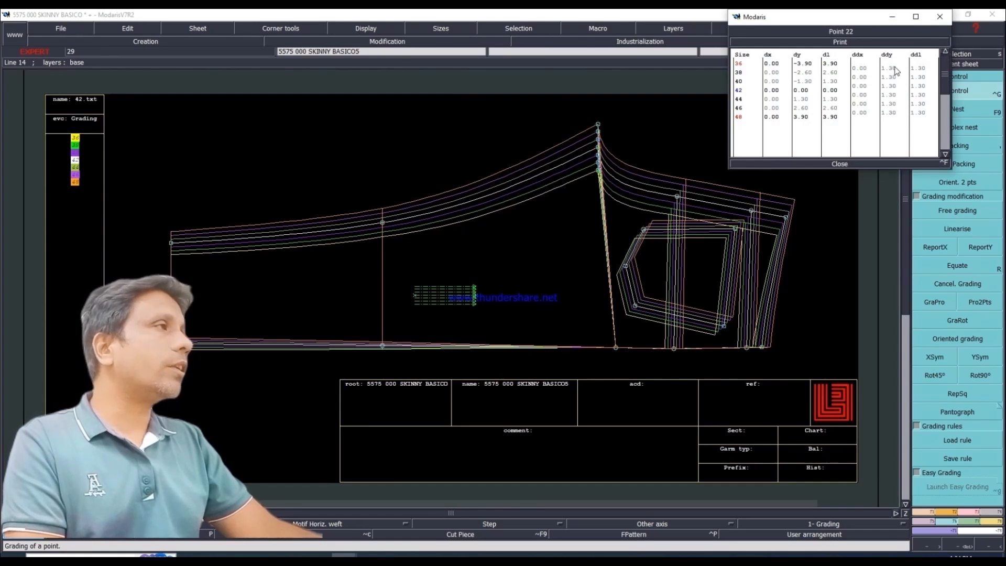
left_click_drag(896, 70, 895, 119)
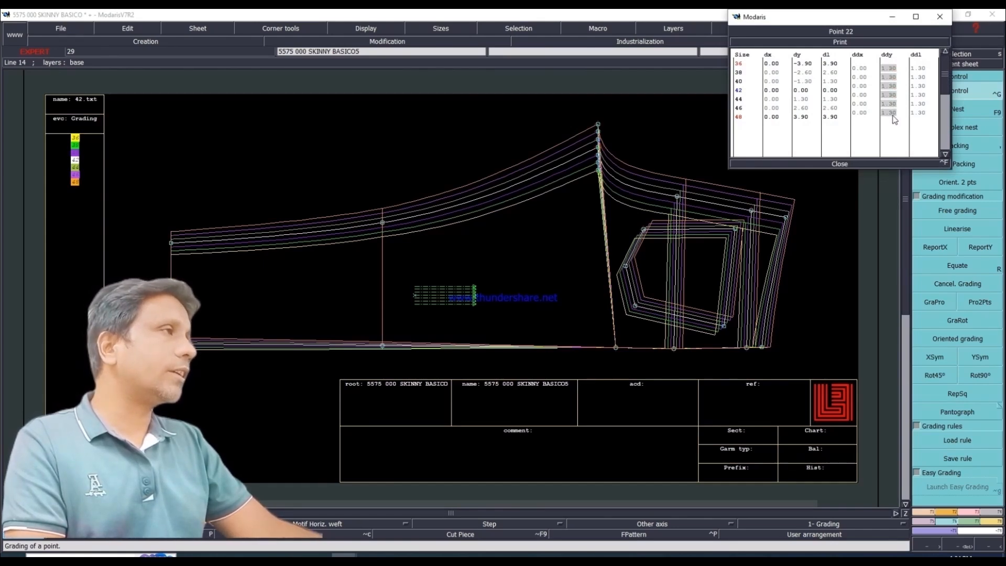
type("1")
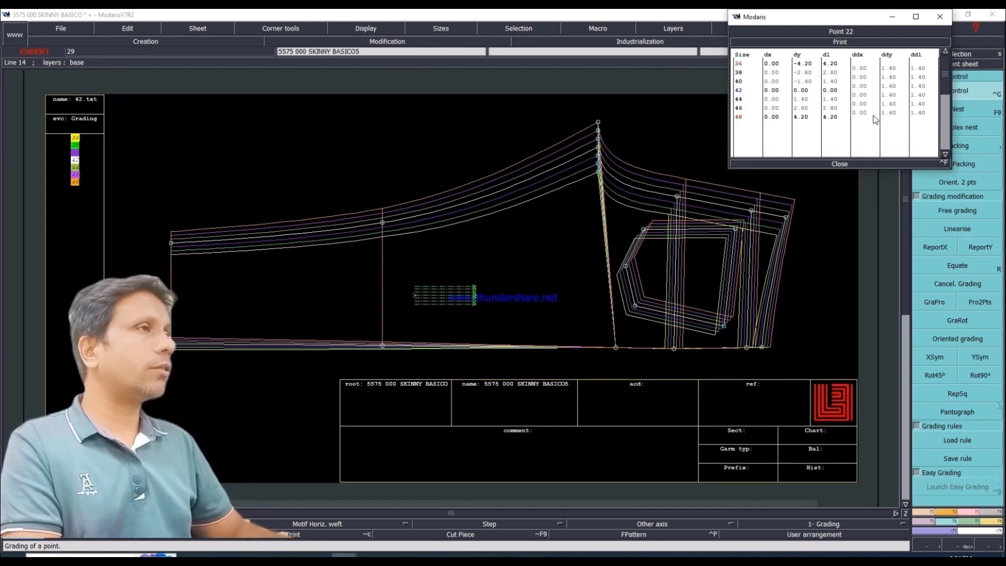
Step: Measure the back rise curve from the crotch point to the waist, check it per size in the spreadsheet, and empty the table
left_click(837, 163)
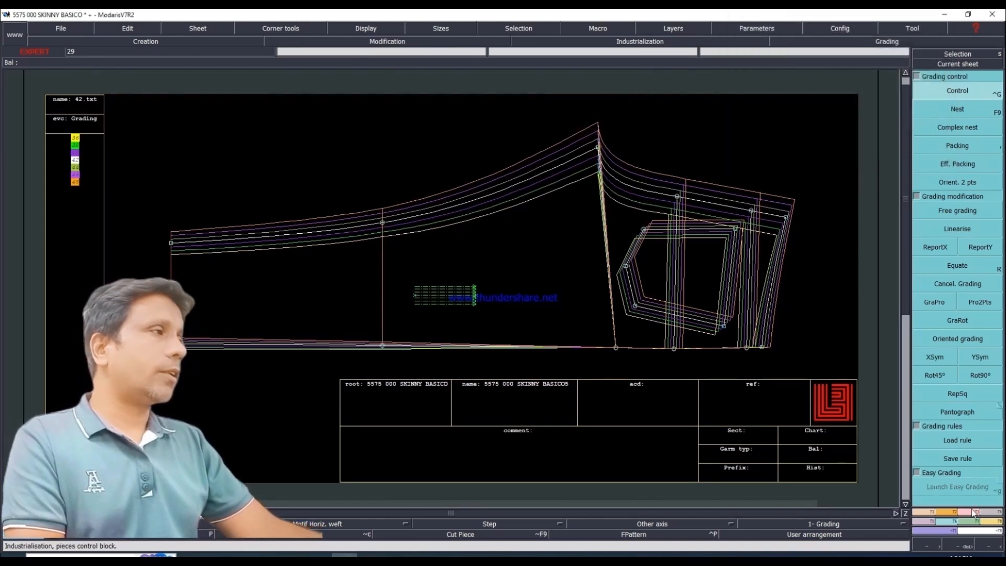
left_click(992, 521)
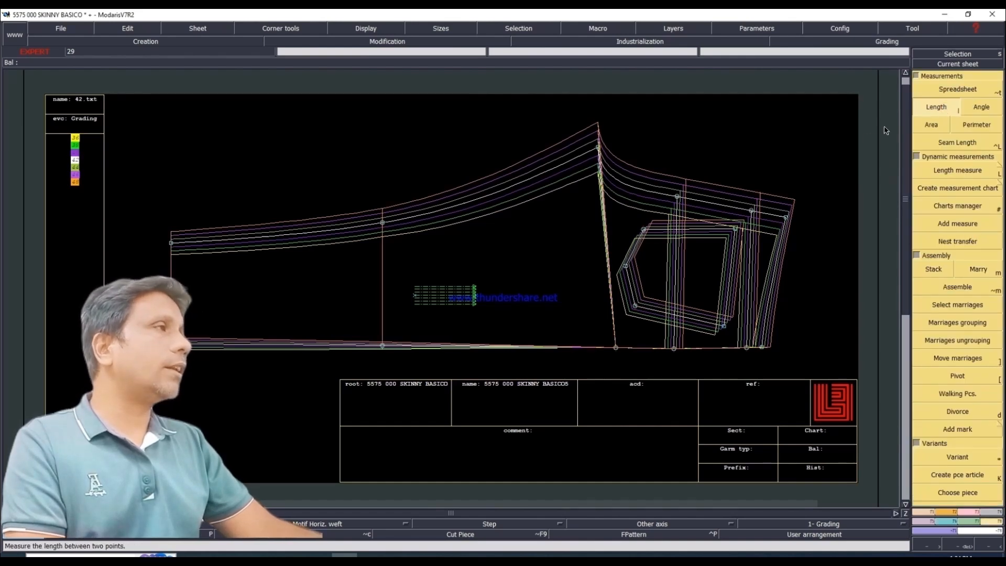
left_click(598, 148)
left_click(742, 205)
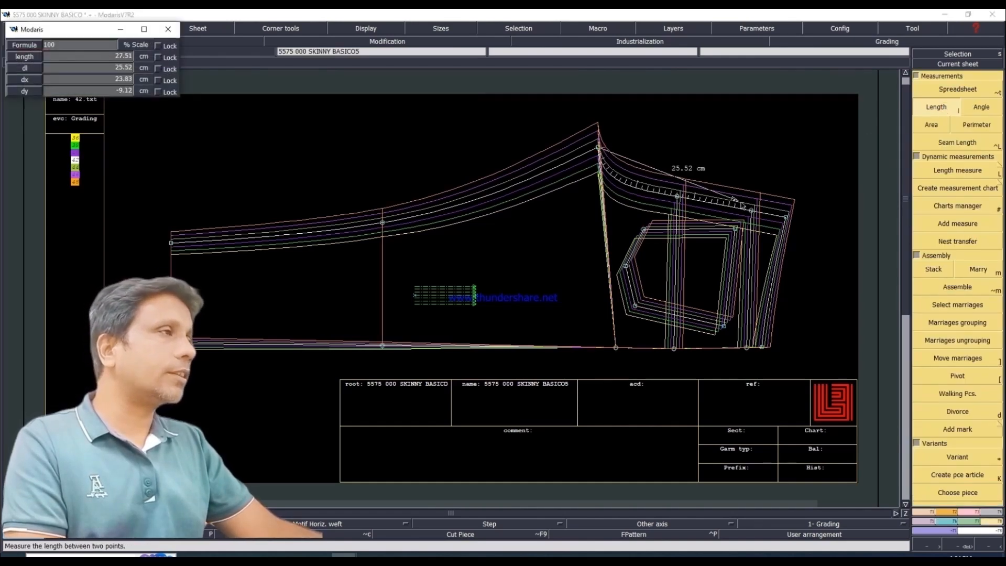
left_click(786, 219)
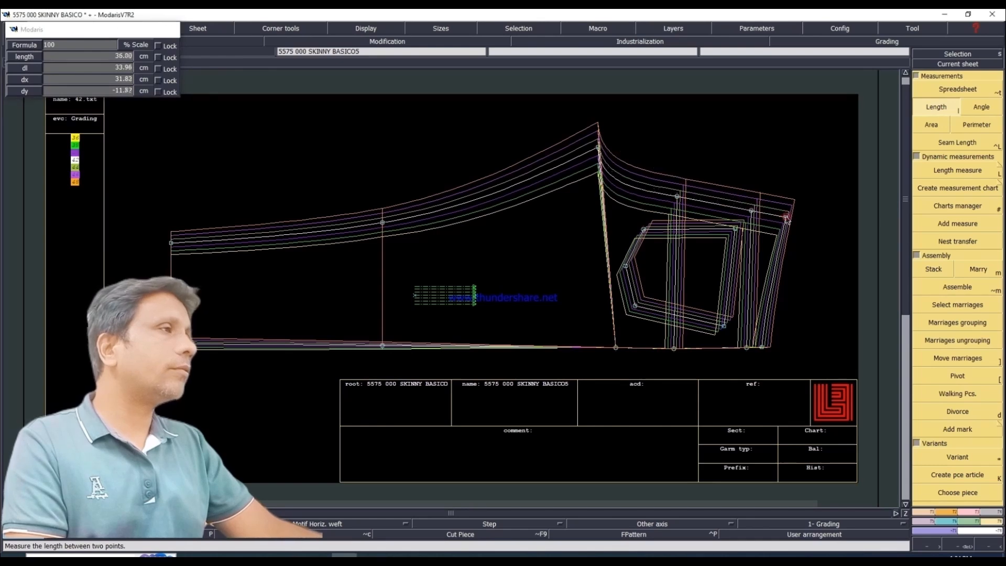
left_click(958, 90)
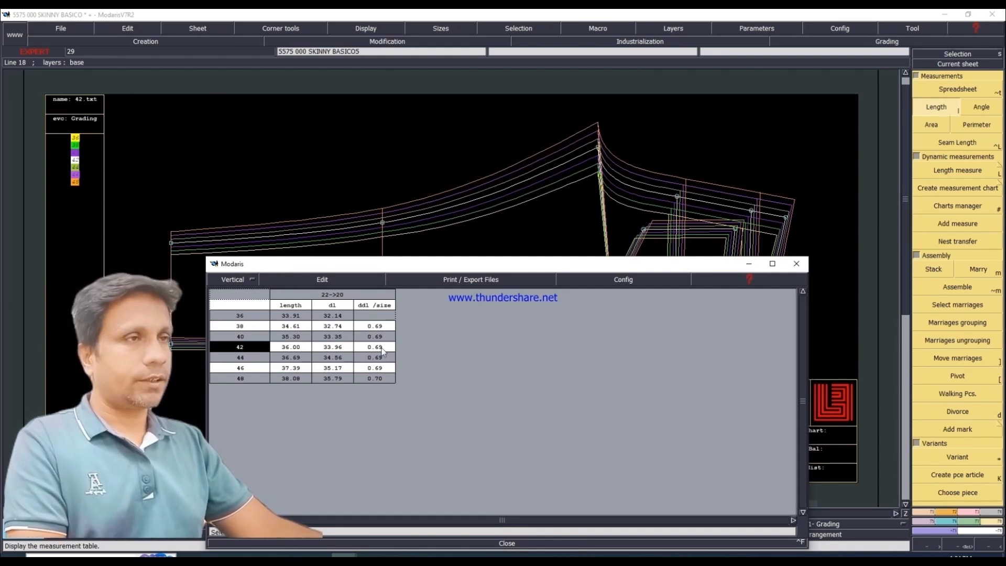
left_click(324, 279)
left_click(289, 329)
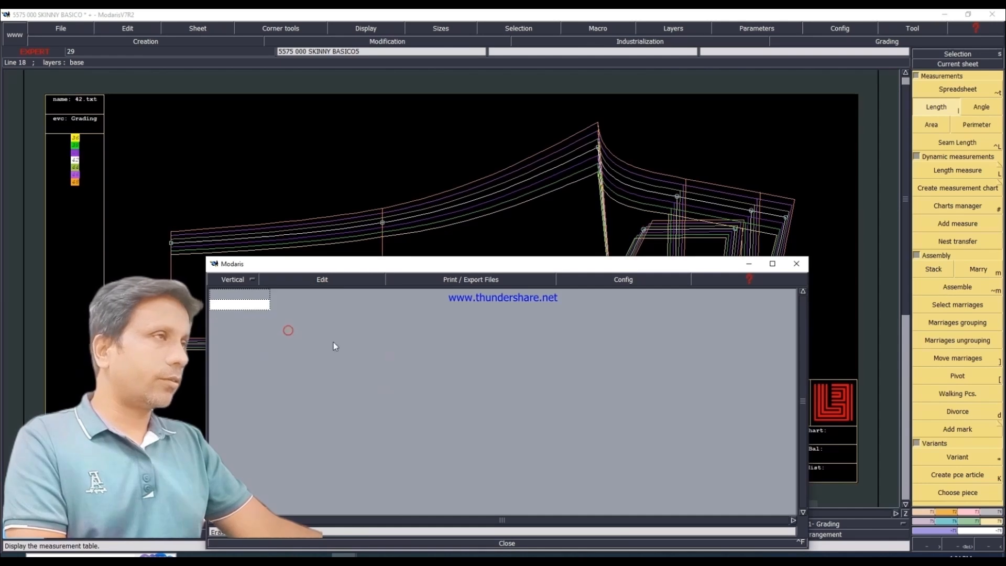
left_click(501, 545)
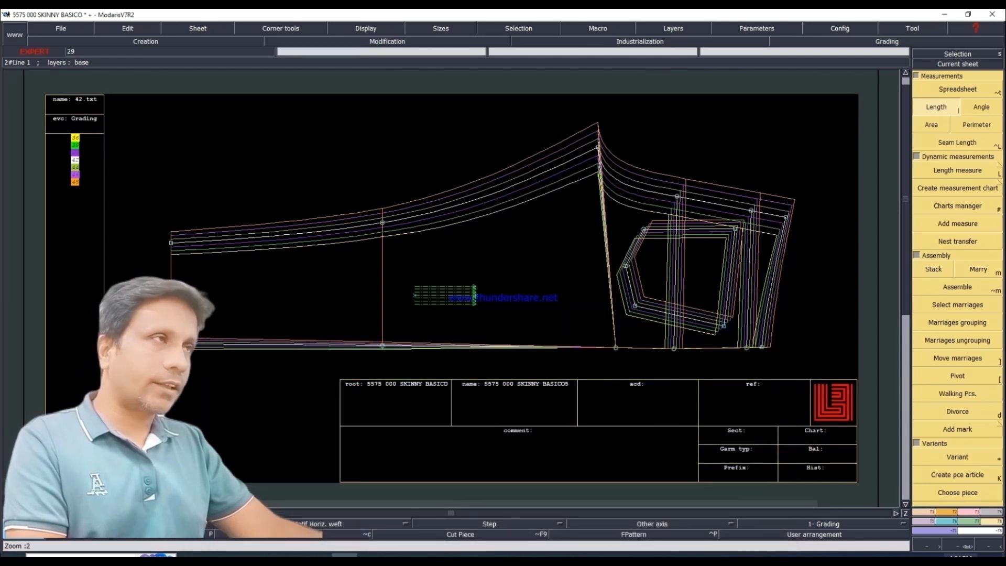
Step: Set the back leg's crotch point grading to a ddx of -0.1 for every size
left_click(947, 520)
left_click(943, 93)
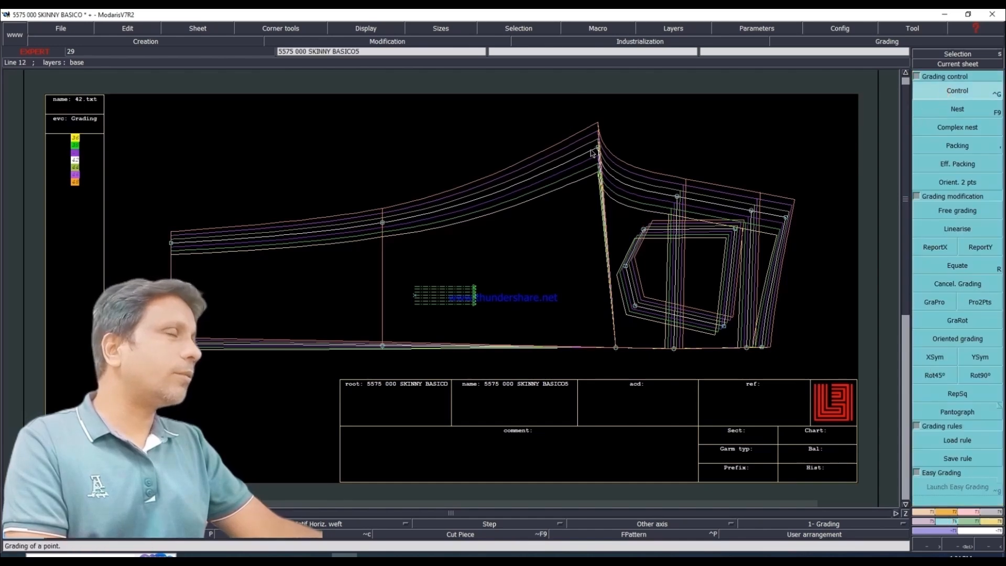
left_click(599, 153)
left_click_drag(859, 67, 865, 115)
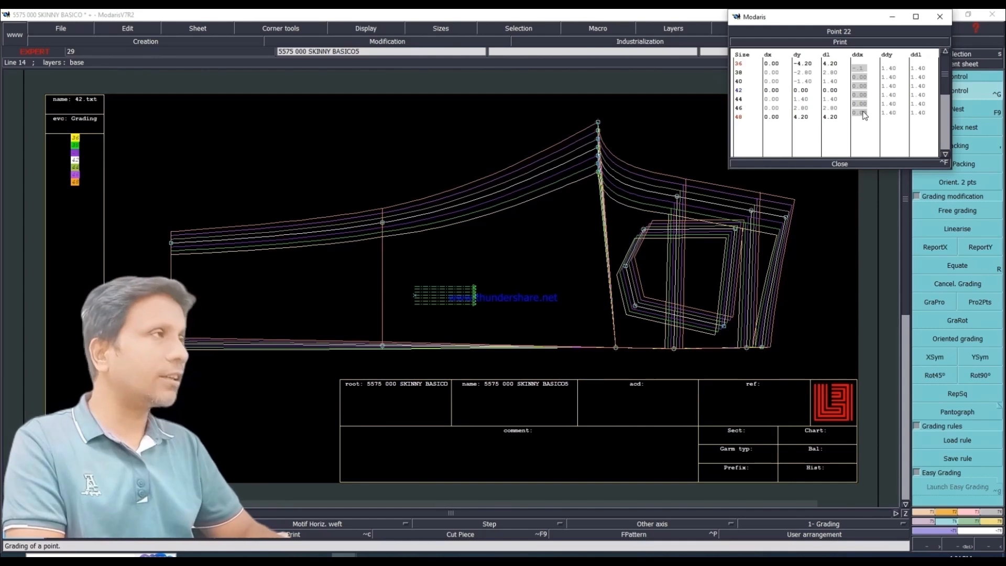
type("-.1")
key("Return")
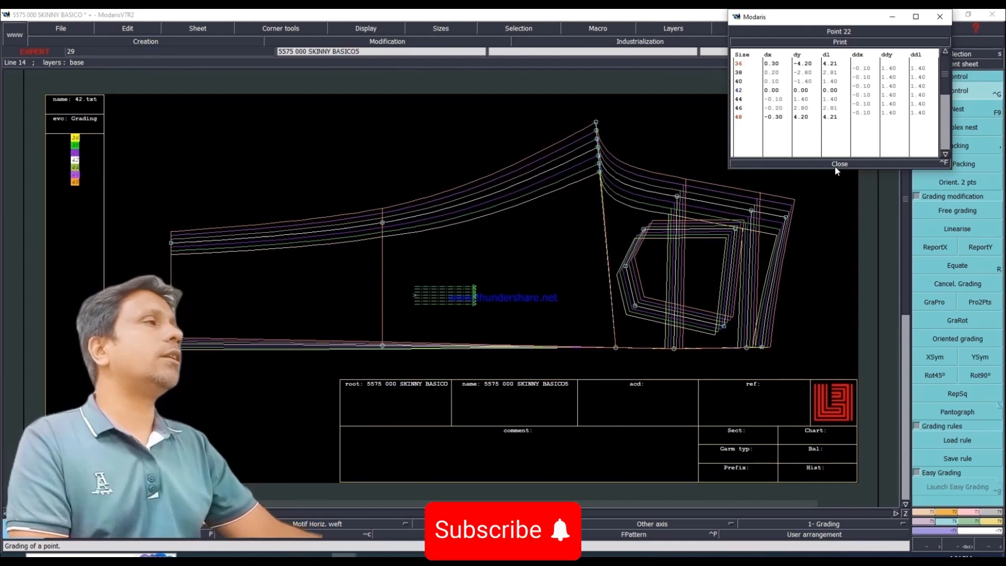
left_click(755, 164)
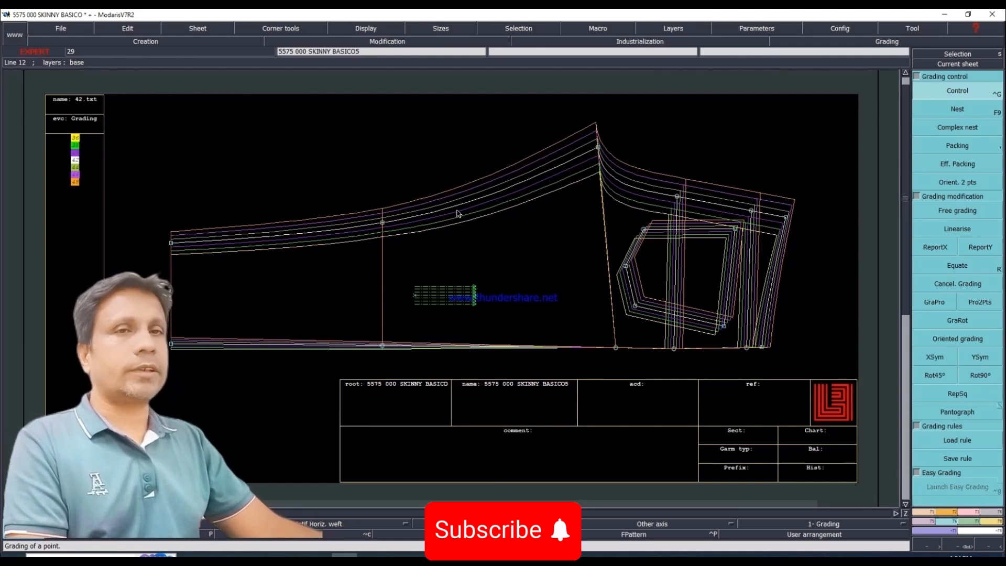
Step: Remeasure the regraded back rise curve from crotch point to waist and check its length per size in the spreadsheet
key("bracketright")
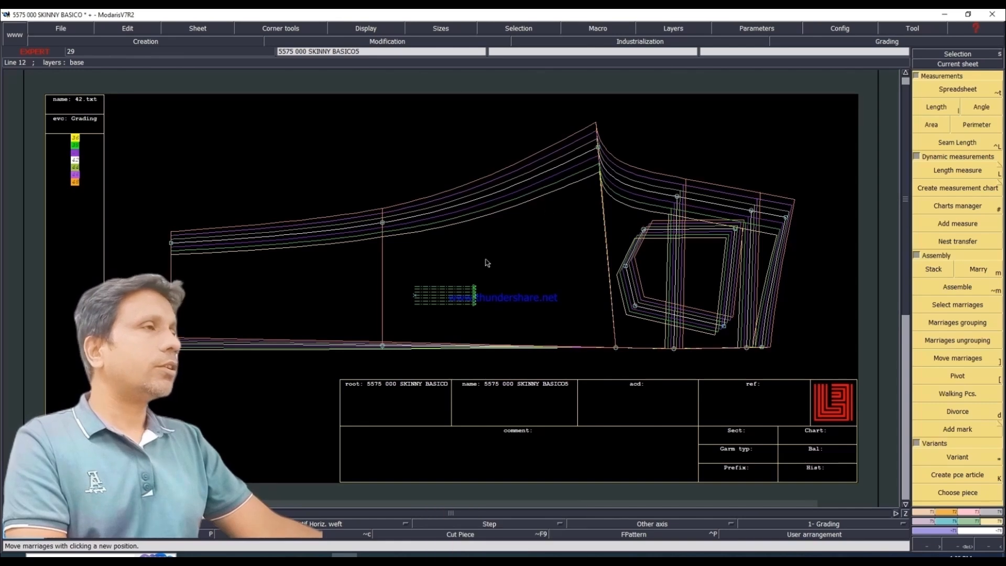
left_click(929, 108)
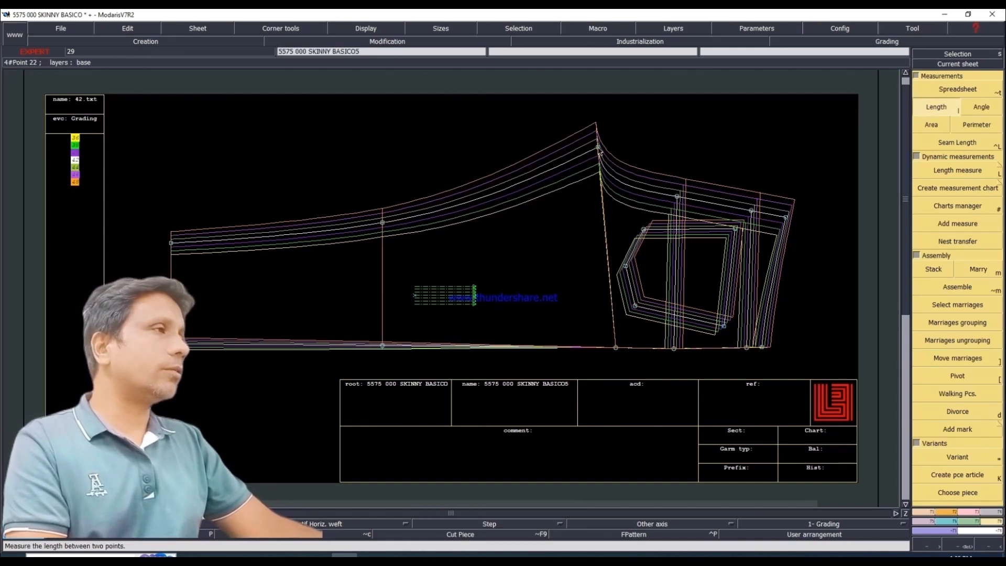
left_click(598, 147)
left_click(786, 217)
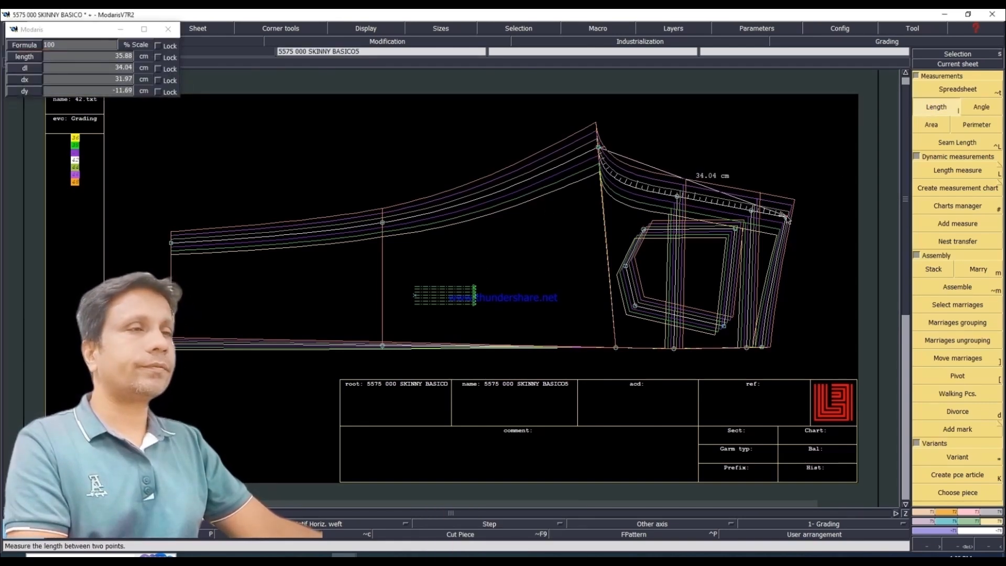
left_click(958, 89)
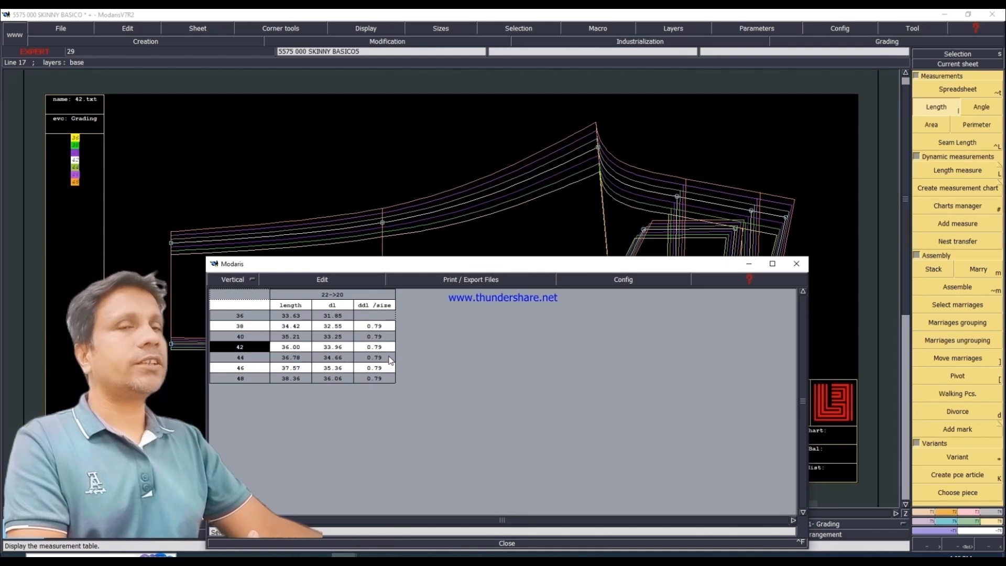
left_click(507, 543)
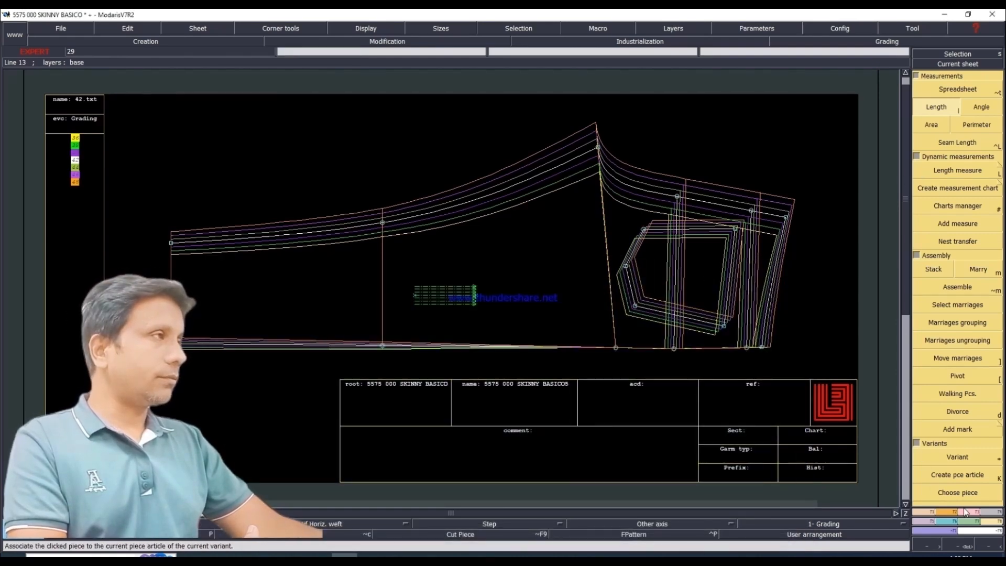
Step: Release the back leg nest from its packing and arrange all the pattern sheets on the desk
left_click(947, 522)
left_click(964, 146)
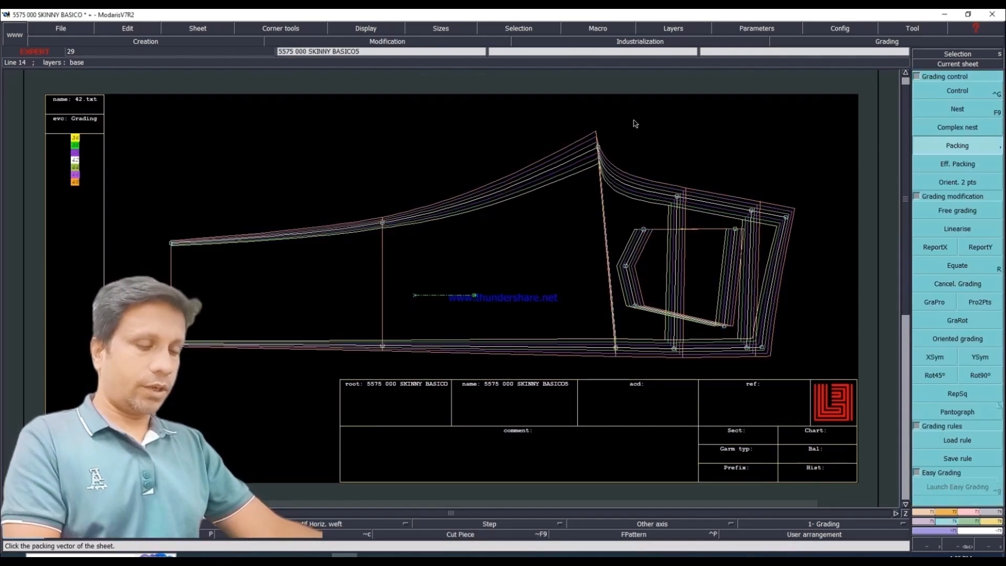
key("j")
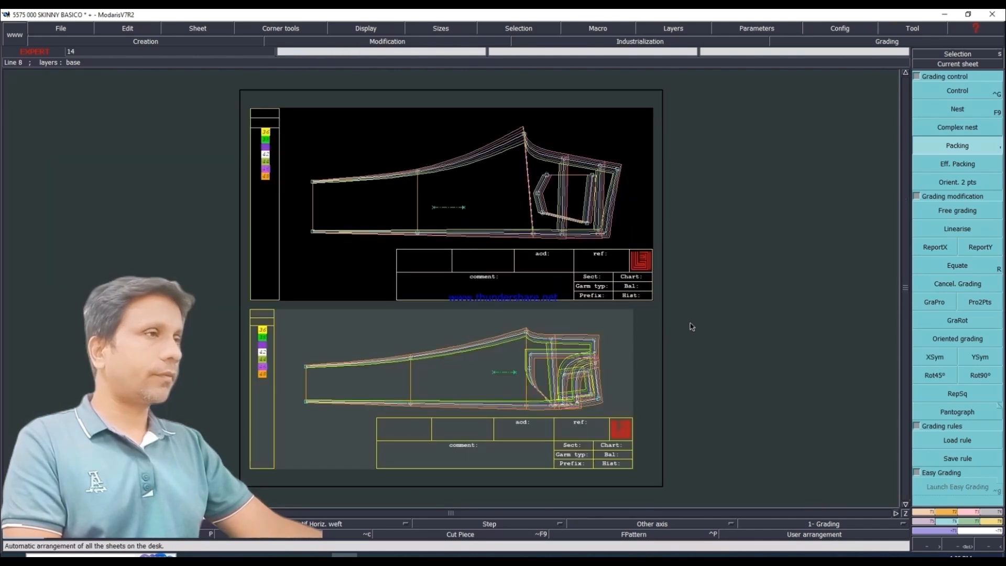
key("i")
left_click(619, 352)
key("Home")
key("j")
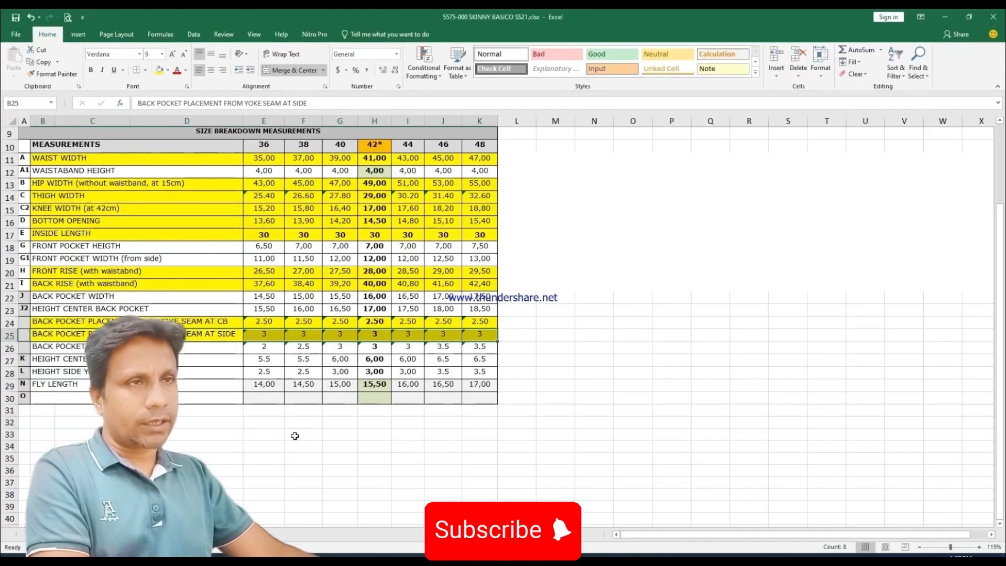
Step: In the Excel measurement chart, fill the HEIGHT CENTER YOKE and HEIGHT SIDE YOKE rows with yellow
left_click_drag(24, 359, 480, 360)
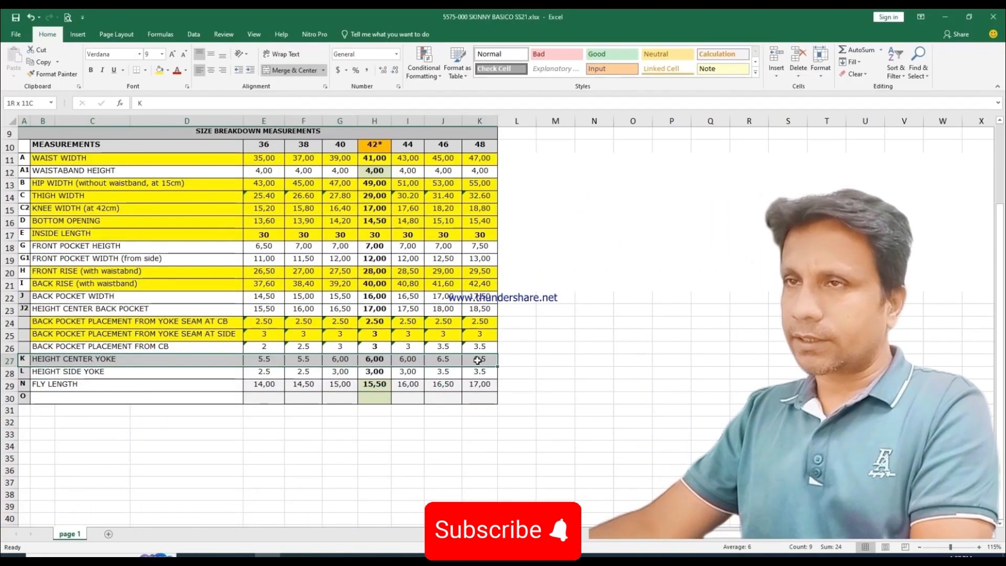
left_click(159, 71)
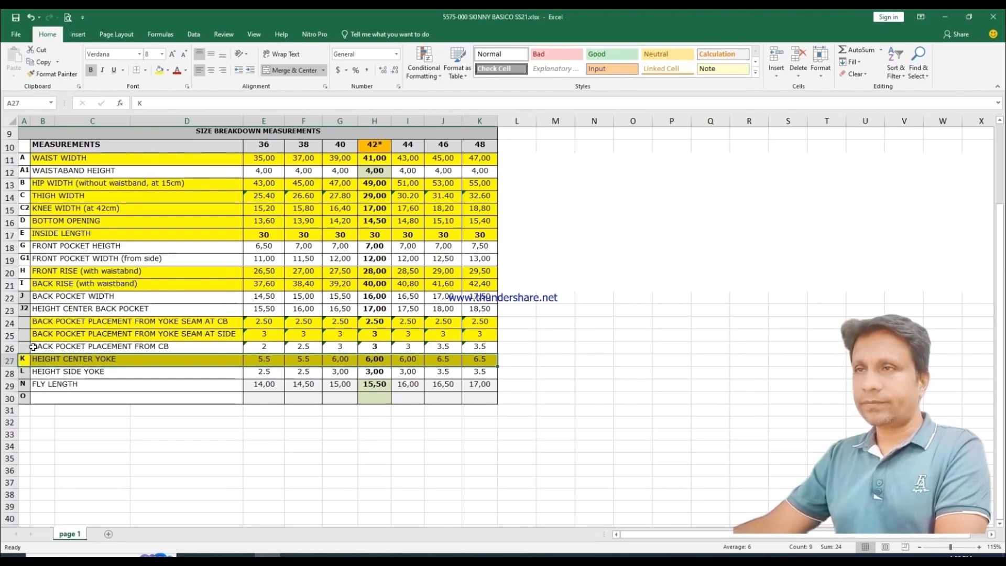
left_click_drag(35, 371, 480, 372)
left_click(156, 70)
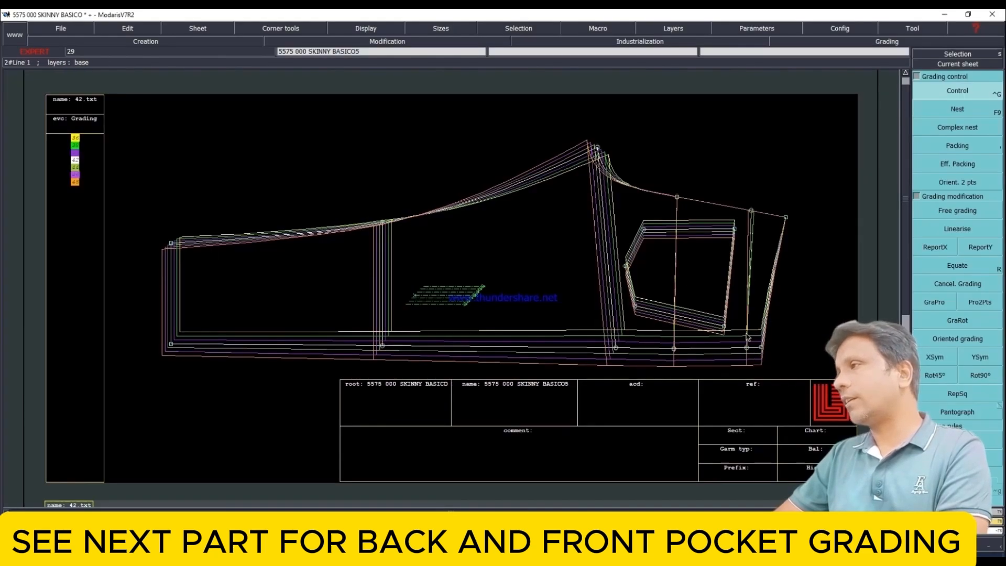
Step: In Modaris, copy the X grading of the back yoke seam's center back point to its side seam point with ReportX
left_click(747, 346)
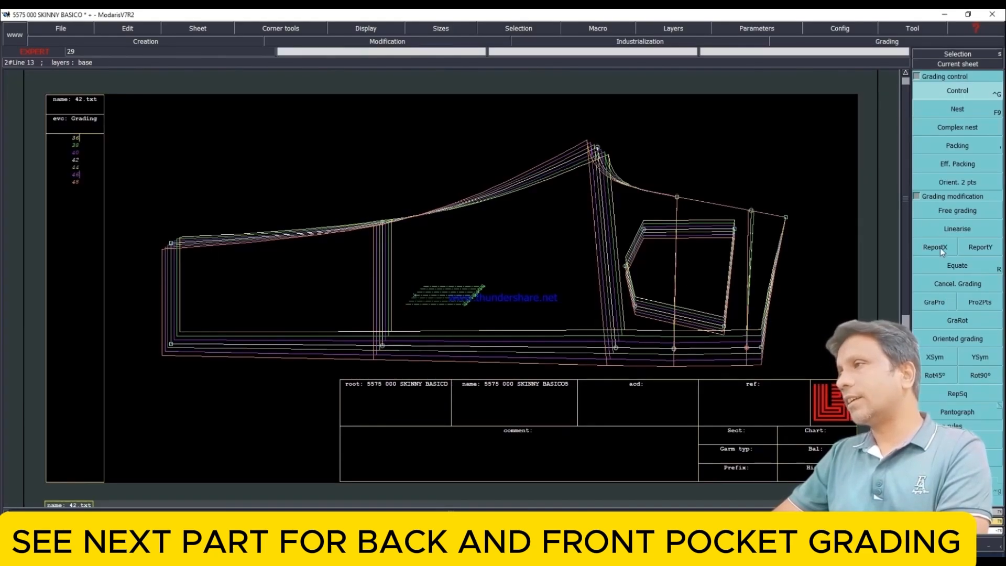
left_click(752, 211)
left_click(747, 348)
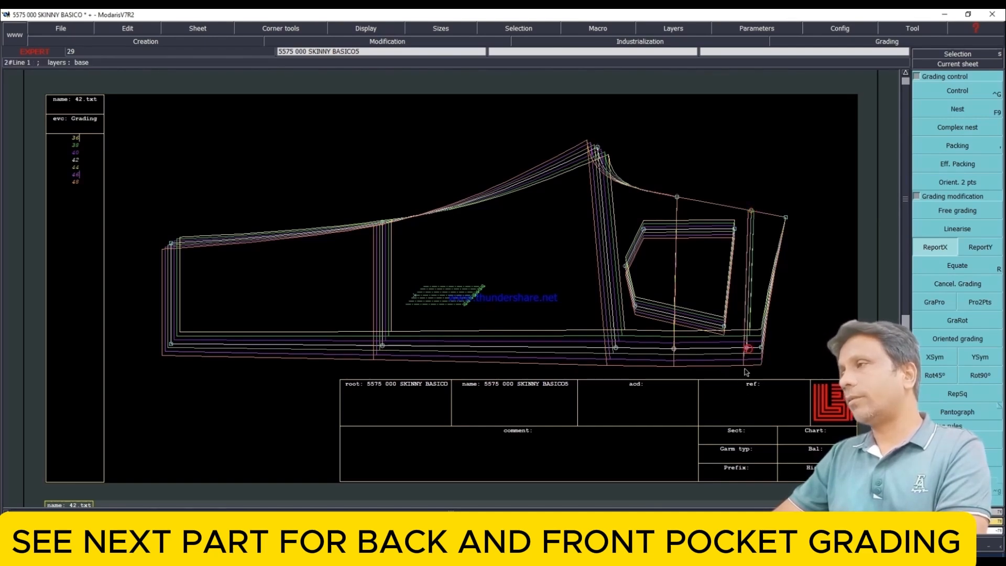